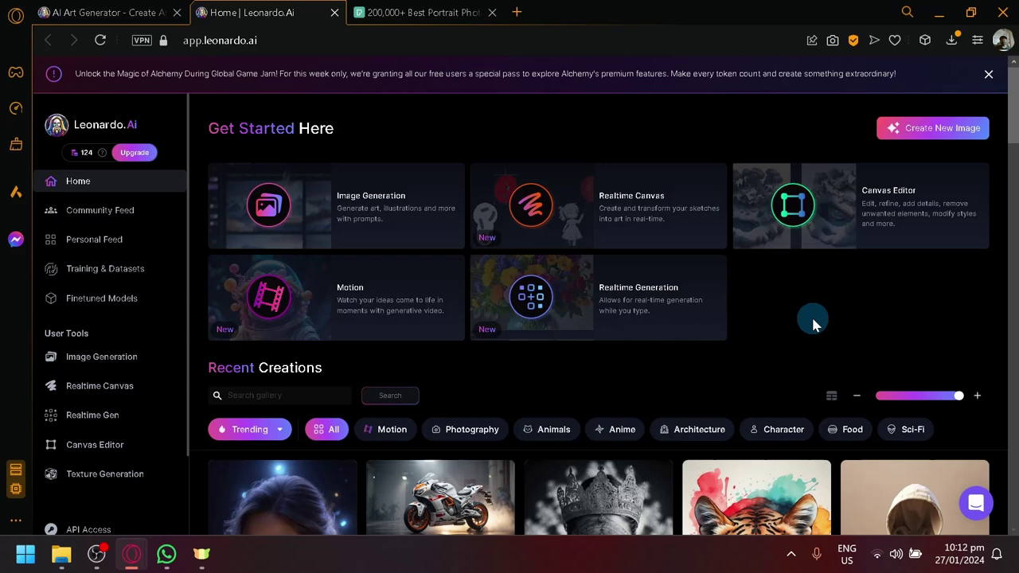
Step: Browse the gallery and view the Genghis Khan image's prompt details, then close them
{"action": "scroll", "coordinate": [814, 324], "scroll_direction": "down", "scroll_amount": 4}
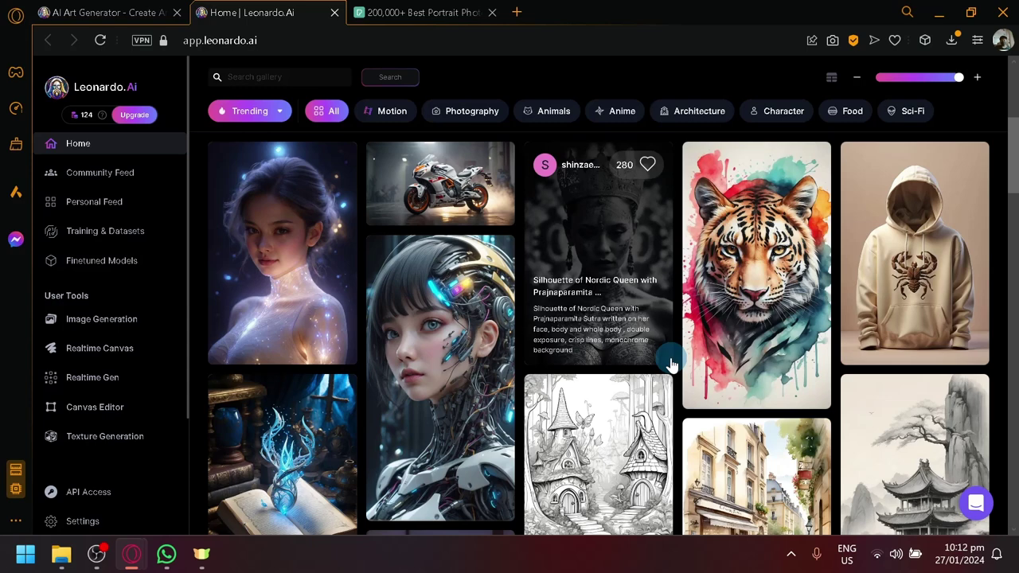
{"action": "scroll", "coordinate": [672, 364], "scroll_direction": "down", "scroll_amount": 3}
{"action": "scroll", "coordinate": [671, 364], "scroll_direction": "down", "scroll_amount": 2}
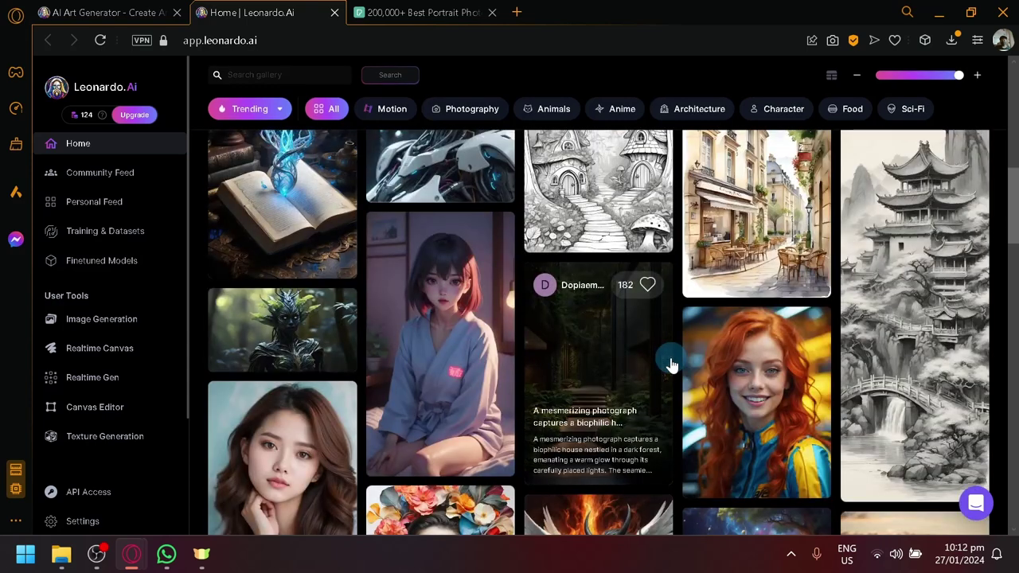
{"action": "scroll", "coordinate": [671, 364], "scroll_direction": "down", "scroll_amount": 2}
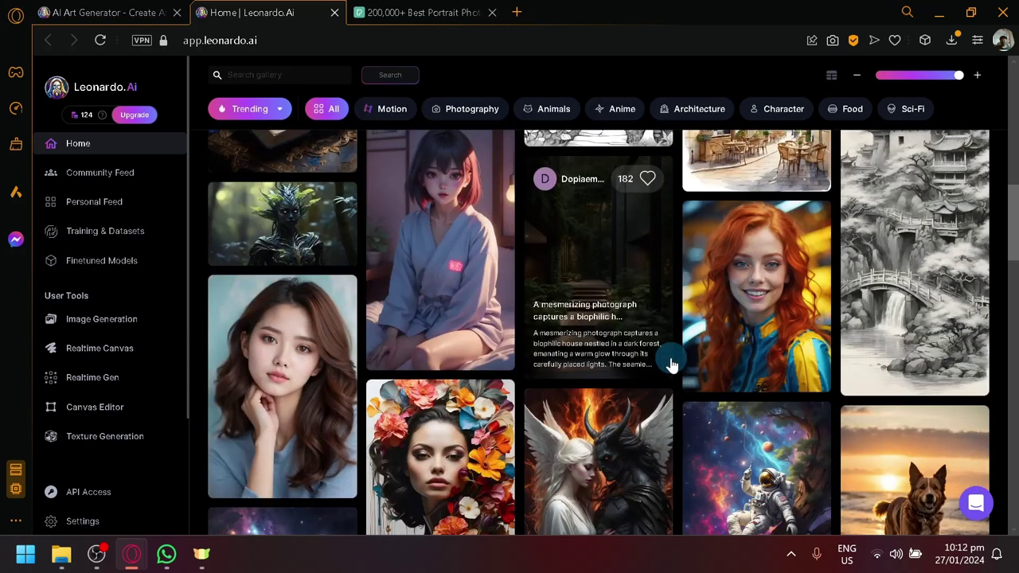
{"action": "scroll", "coordinate": [671, 364], "scroll_direction": "down", "scroll_amount": 4}
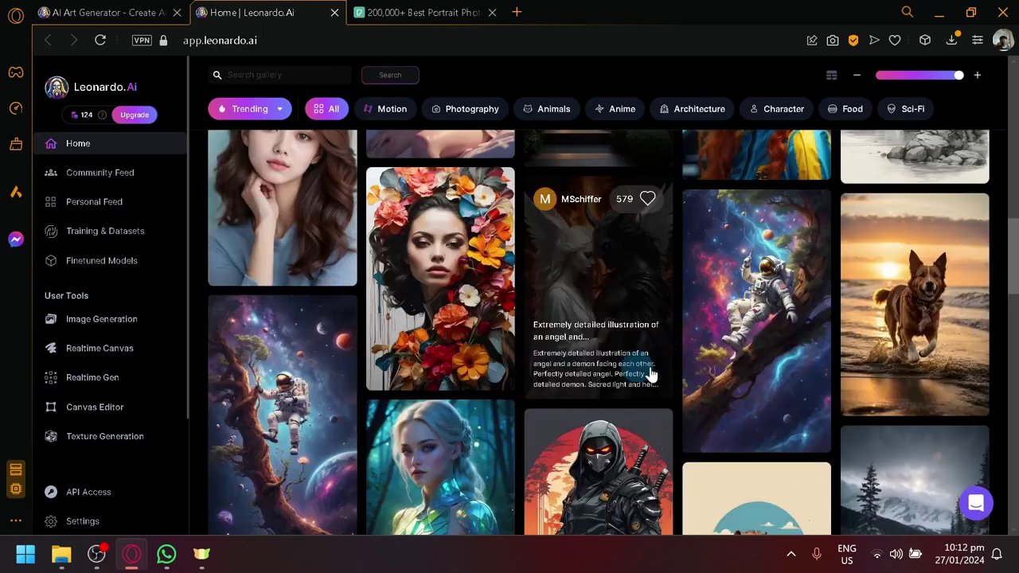
{"action": "scroll", "coordinate": [875, 285], "scroll_direction": "up", "scroll_amount": 4}
{"action": "scroll", "coordinate": [874, 284], "scroll_direction": "up", "scroll_amount": 10}
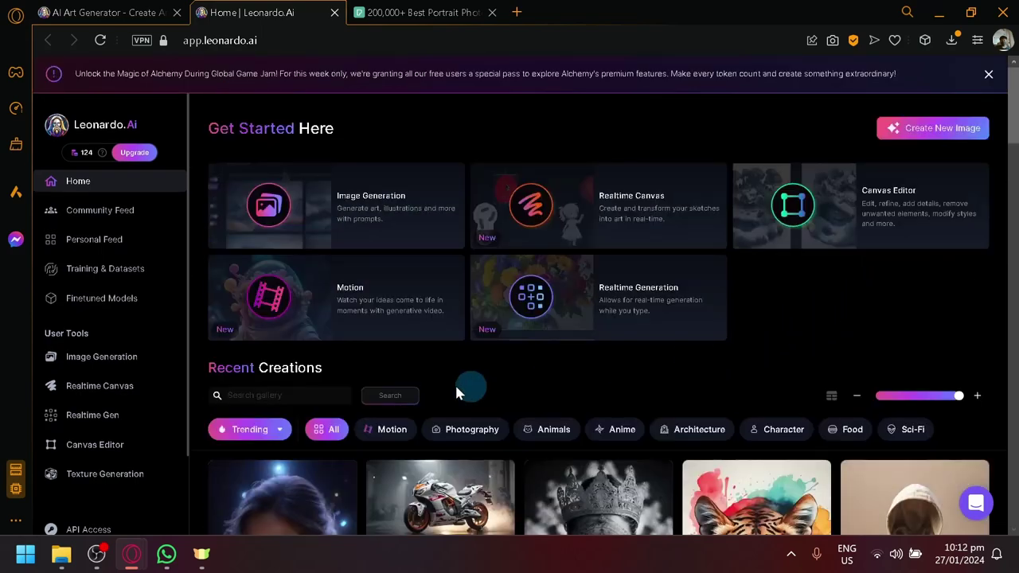
{"action": "scroll", "coordinate": [561, 382], "scroll_direction": "down", "scroll_amount": 6}
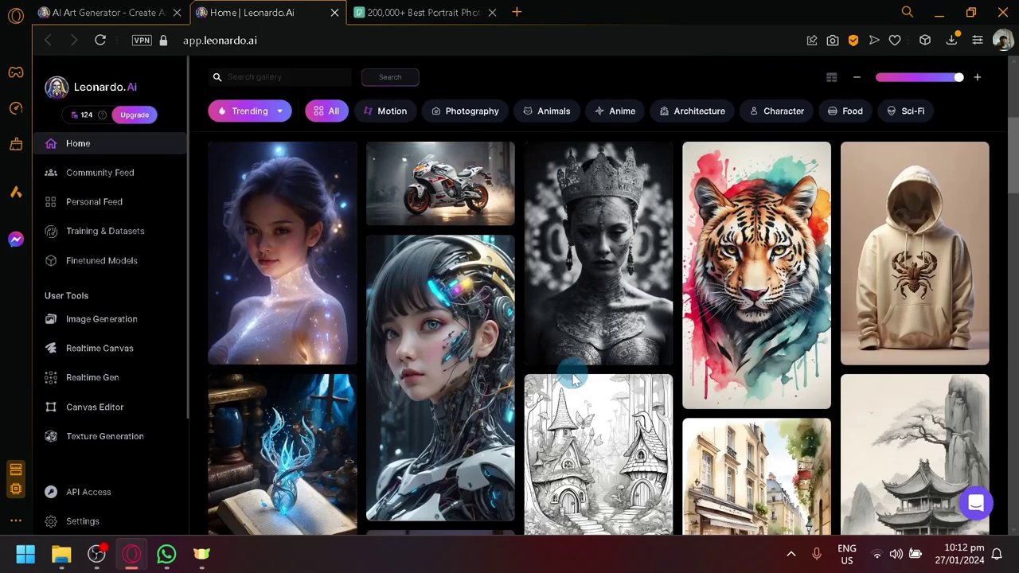
{"action": "scroll", "coordinate": [741, 263], "scroll_direction": "down", "scroll_amount": 4}
{"action": "scroll", "coordinate": [704, 300], "scroll_direction": "up", "scroll_amount": 4}
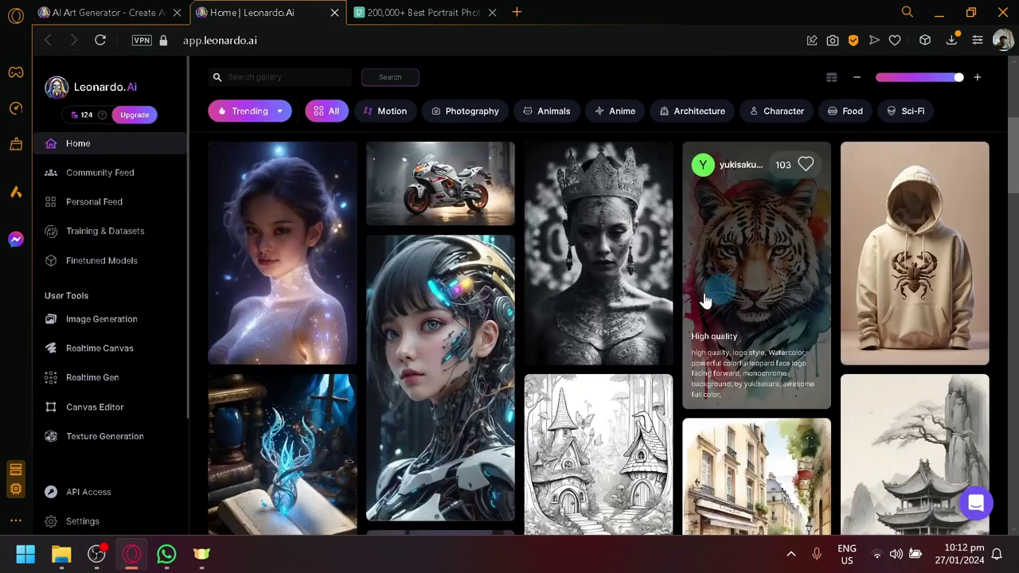
{"action": "scroll", "coordinate": [677, 294], "scroll_direction": "down", "scroll_amount": 3}
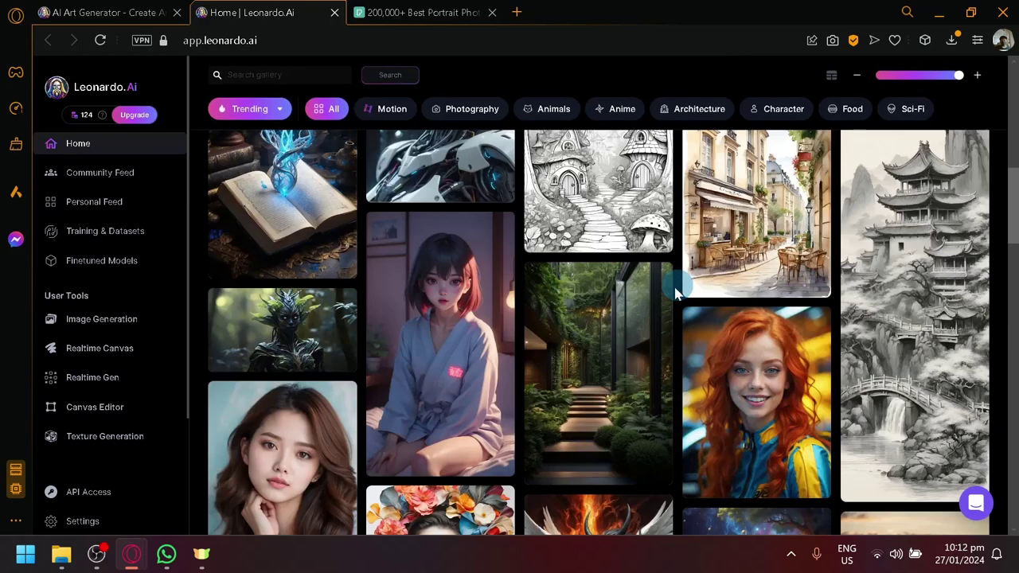
{"action": "scroll", "coordinate": [675, 294], "scroll_direction": "down", "scroll_amount": 6}
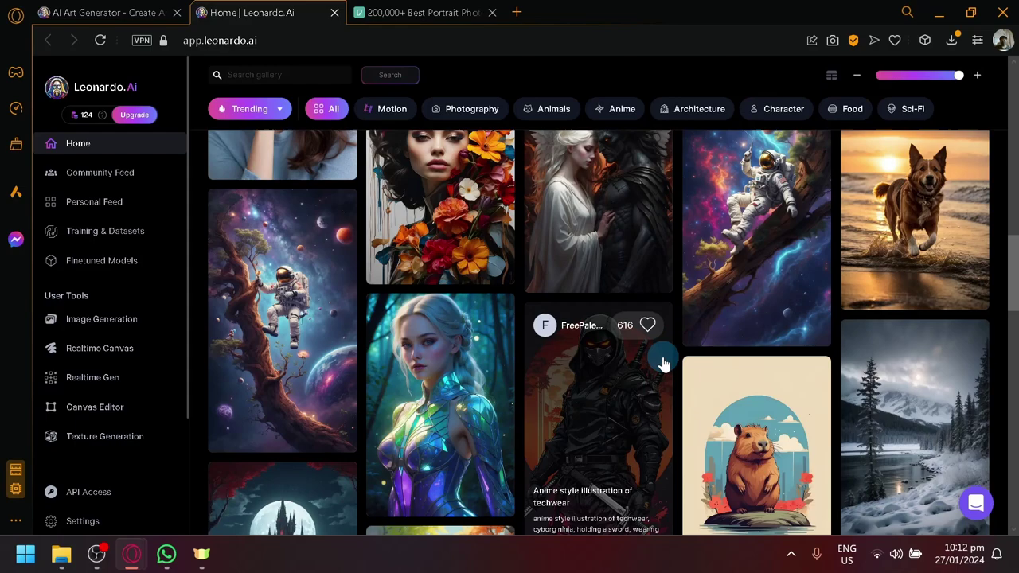
{"action": "scroll", "coordinate": [665, 364], "scroll_direction": "down", "scroll_amount": 3}
{"action": "scroll", "coordinate": [665, 364], "scroll_direction": "down", "scroll_amount": 12}
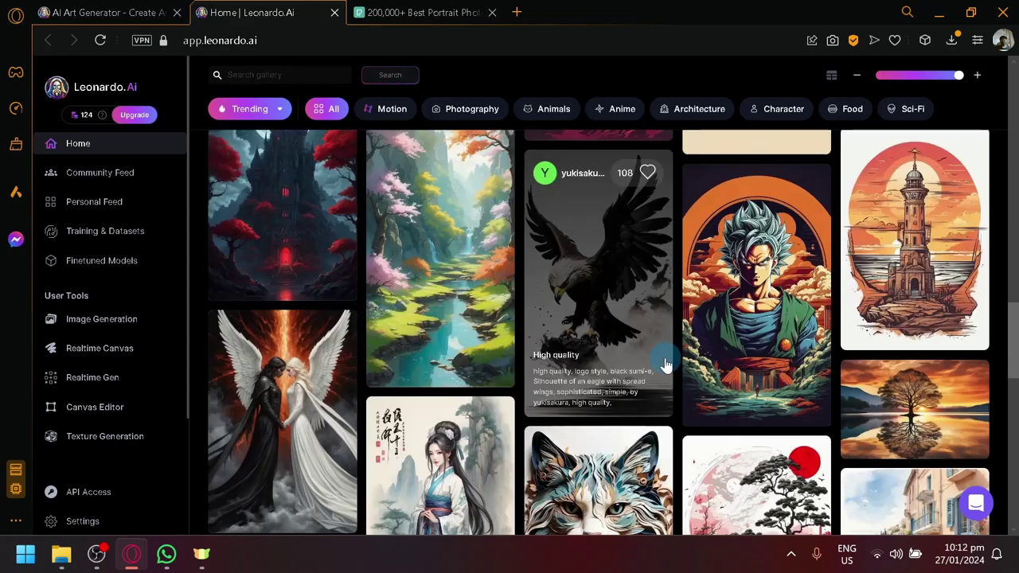
{"action": "scroll", "coordinate": [666, 364], "scroll_direction": "down", "scroll_amount": 3}
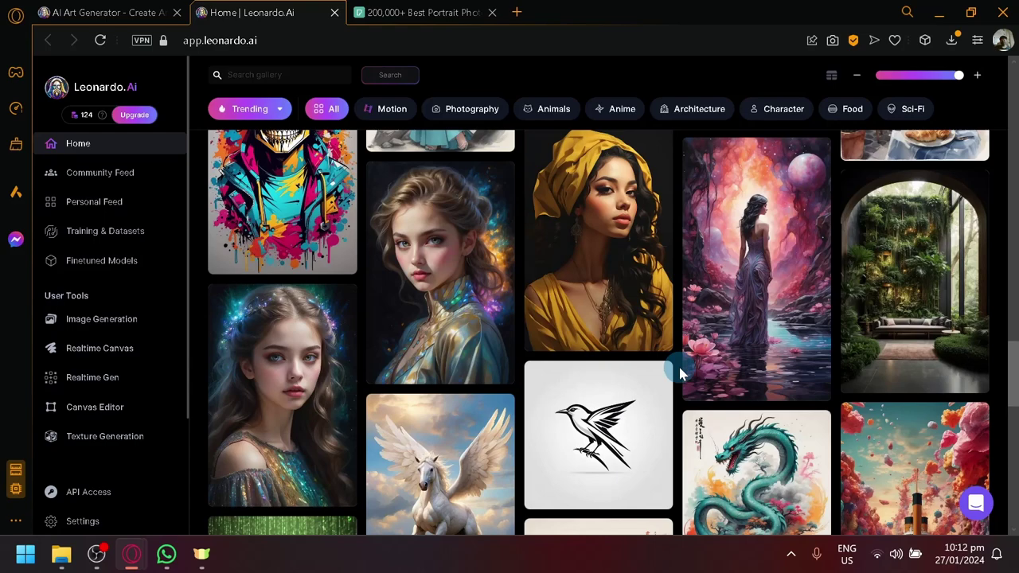
{"action": "scroll", "coordinate": [679, 370], "scroll_direction": "down", "scroll_amount": 3}
{"action": "scroll", "coordinate": [681, 372], "scroll_direction": "down", "scroll_amount": 5}
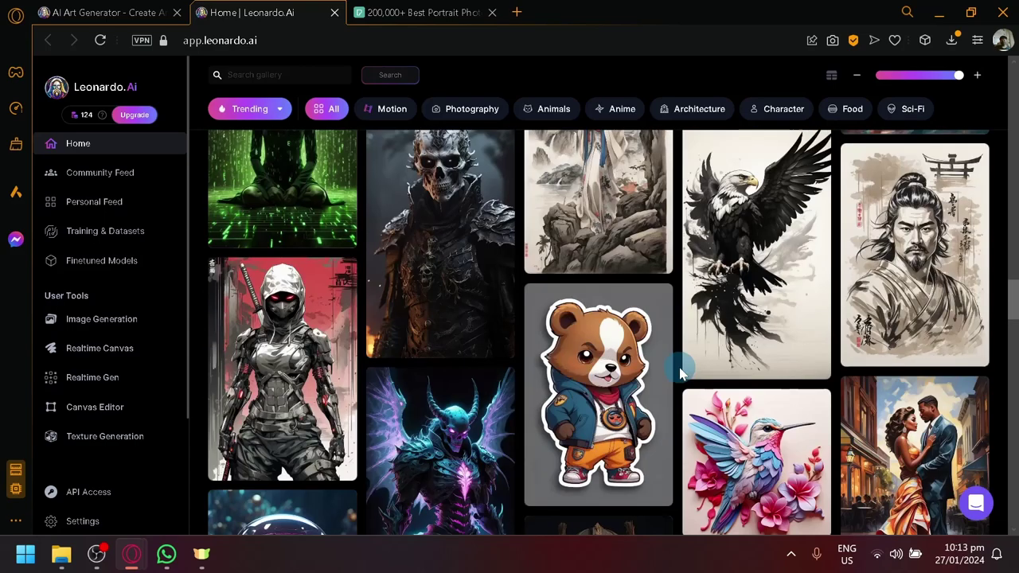
{"action": "scroll", "coordinate": [680, 373], "scroll_direction": "down", "scroll_amount": 3}
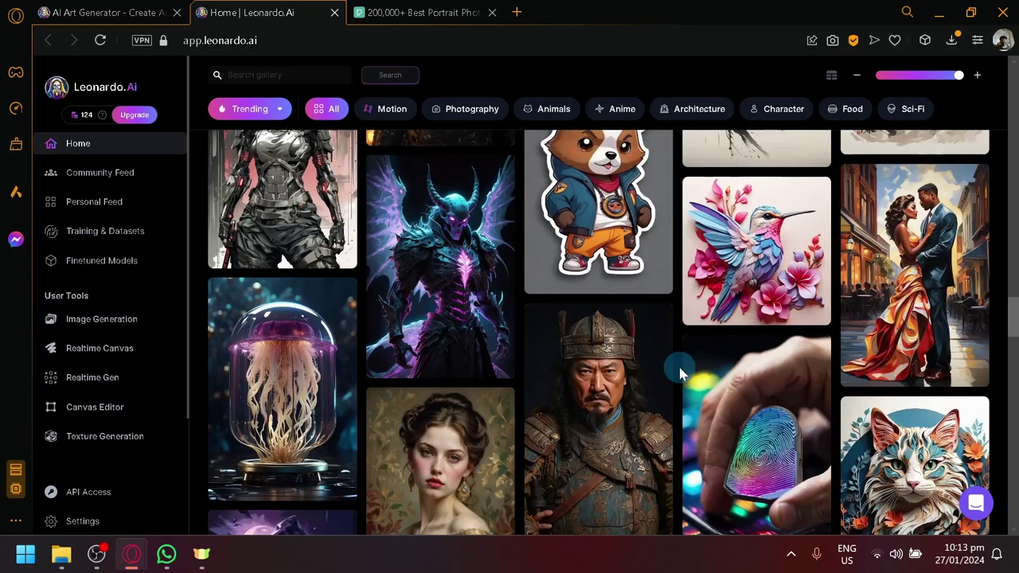
{"action": "scroll", "coordinate": [681, 373], "scroll_direction": "down", "scroll_amount": 3}
{"action": "scroll", "coordinate": [681, 372], "scroll_direction": "up", "scroll_amount": 2}
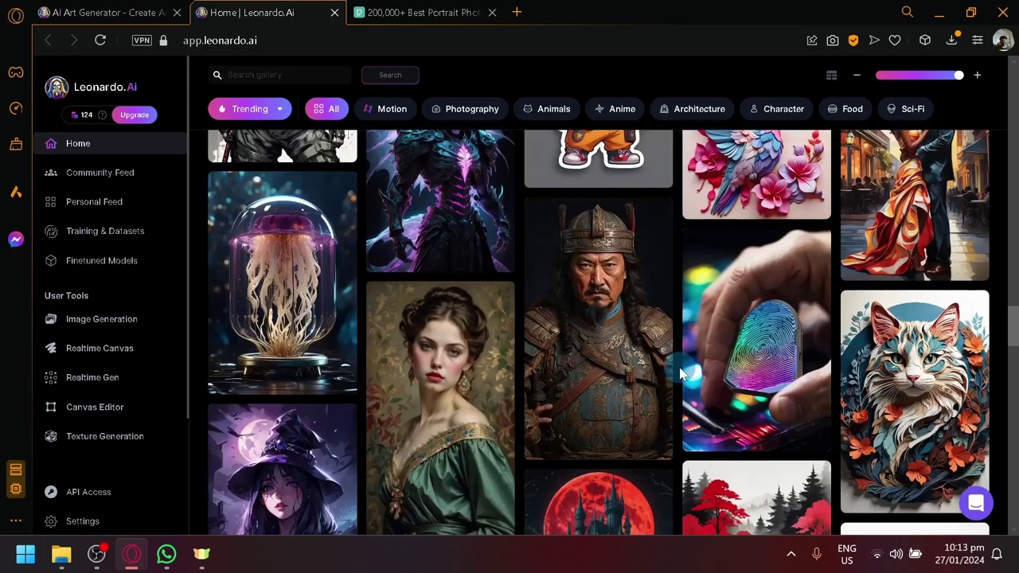
{"action": "left_click", "coordinate": [570, 288]}
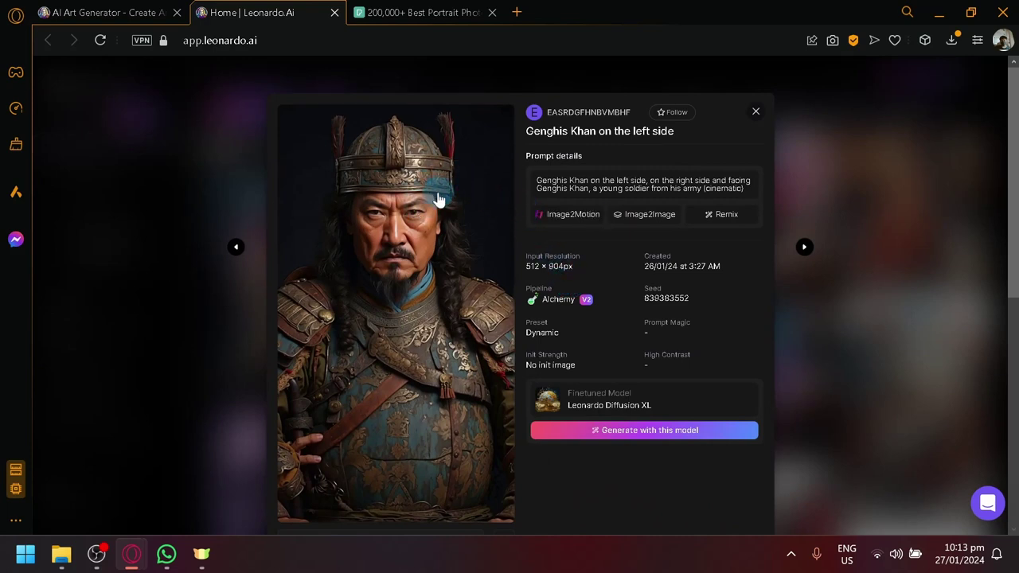
{"action": "left_click", "coordinate": [189, 140]}
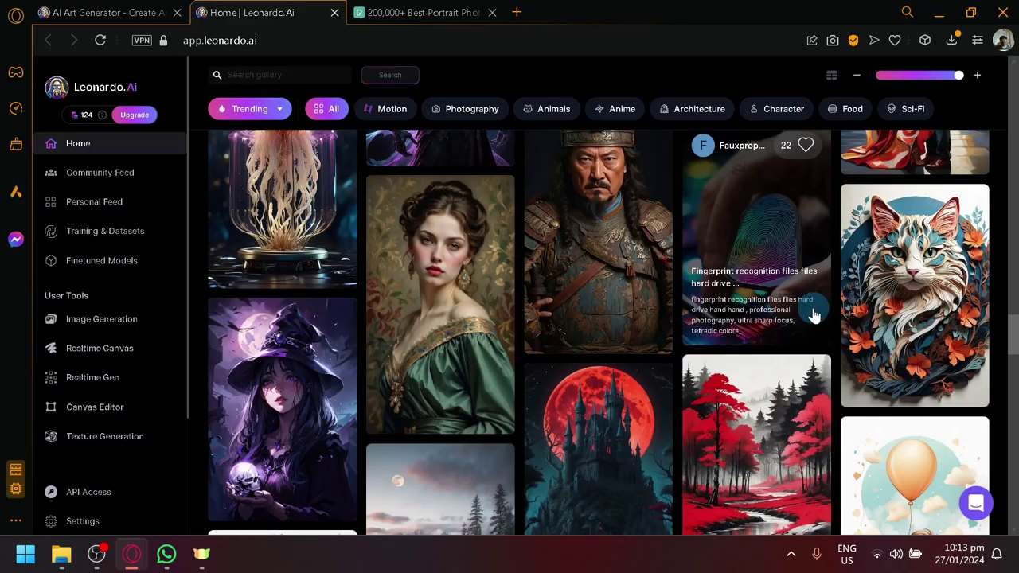
Step: Scroll through more gallery results, then place the cursor in the prompt box
{"action": "scroll", "coordinate": [813, 316], "scroll_direction": "down", "scroll_amount": 3}
{"action": "scroll", "coordinate": [595, 314], "scroll_direction": "down", "scroll_amount": 4}
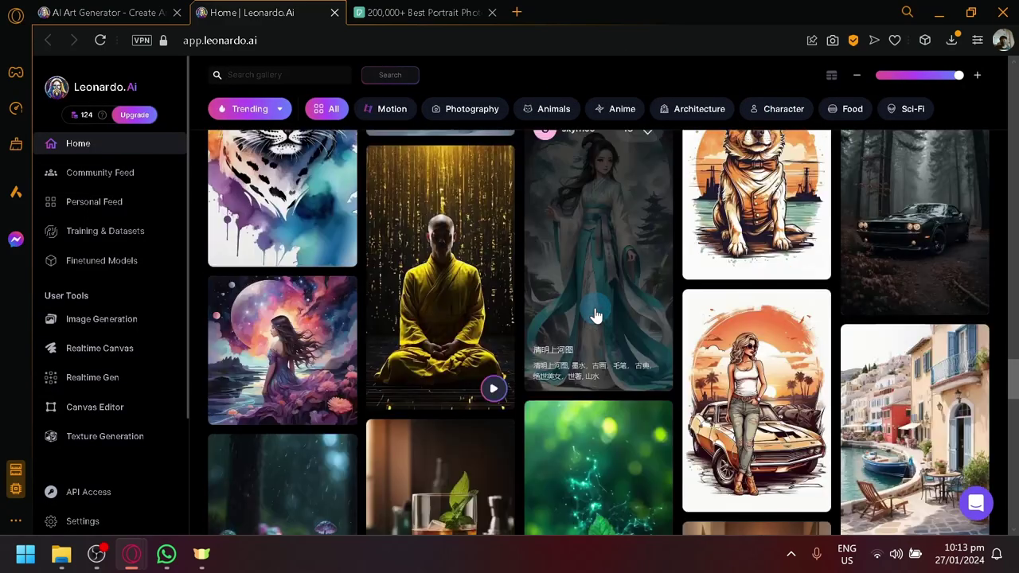
{"action": "scroll", "coordinate": [596, 316], "scroll_direction": "down", "scroll_amount": 3}
{"action": "scroll", "coordinate": [596, 316], "scroll_direction": "down", "scroll_amount": 3}
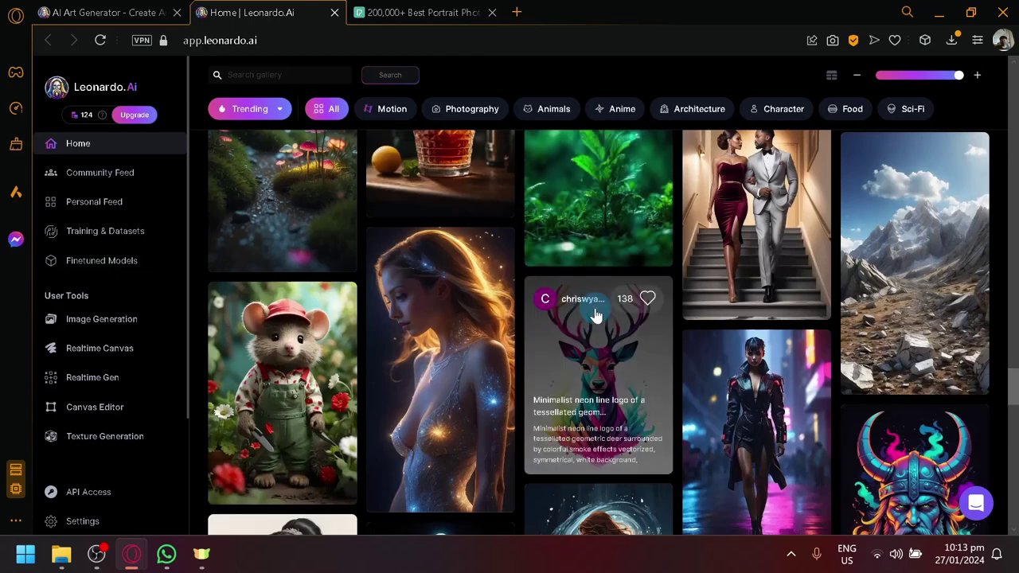
{"action": "scroll", "coordinate": [747, 239], "scroll_direction": "down", "scroll_amount": 5}
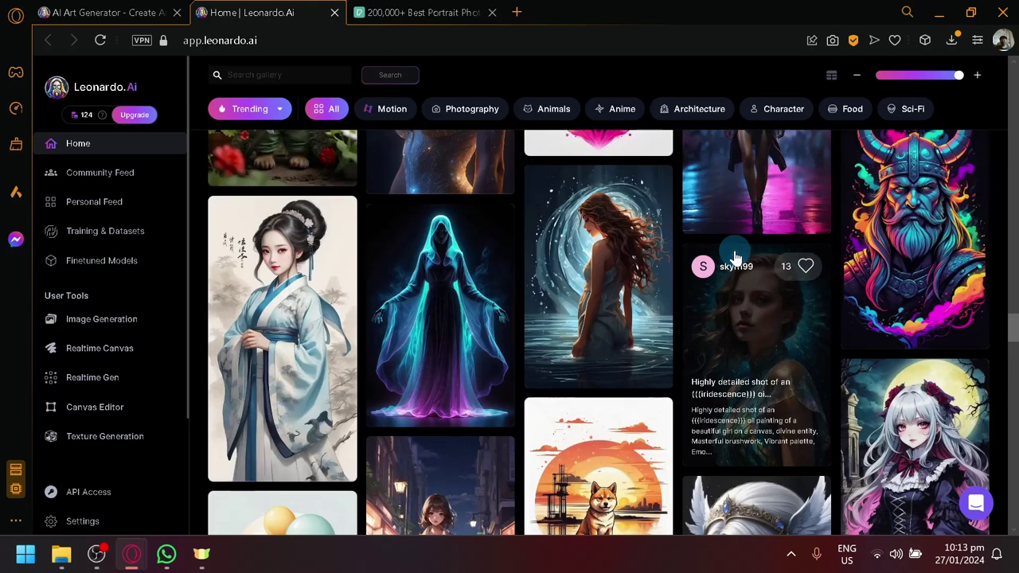
{"action": "scroll", "coordinate": [725, 257], "scroll_direction": "up", "scroll_amount": 1}
{"action": "scroll", "coordinate": [734, 258], "scroll_direction": "down", "scroll_amount": 7}
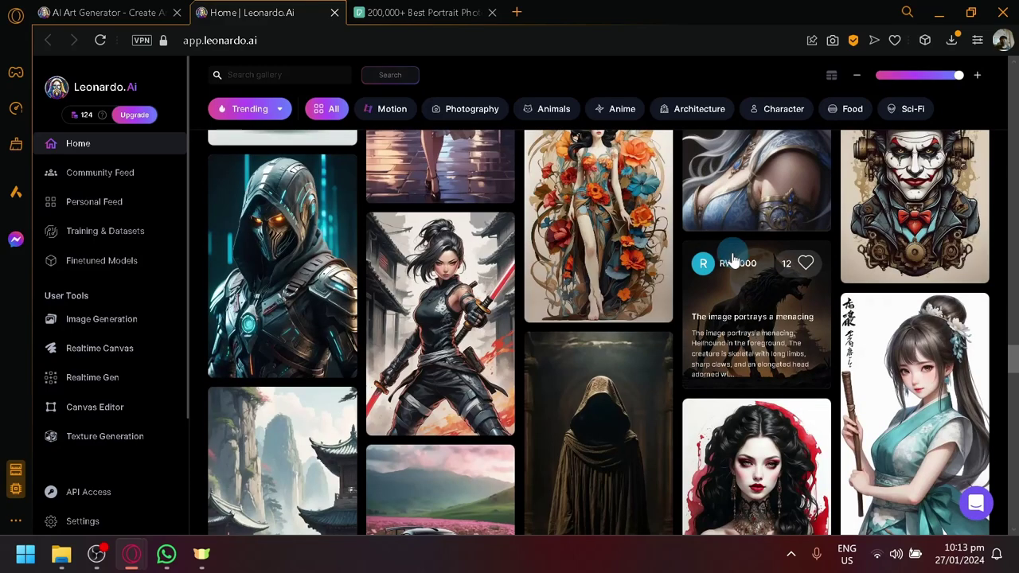
{"action": "scroll", "coordinate": [734, 261], "scroll_direction": "down", "scroll_amount": 3}
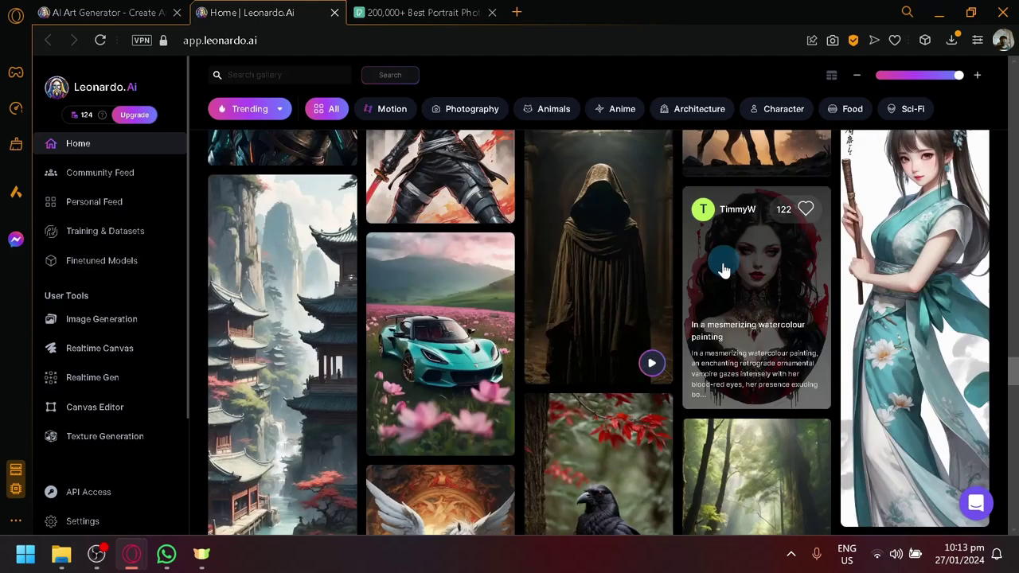
{"action": "scroll", "coordinate": [723, 271], "scroll_direction": "down", "scroll_amount": 6}
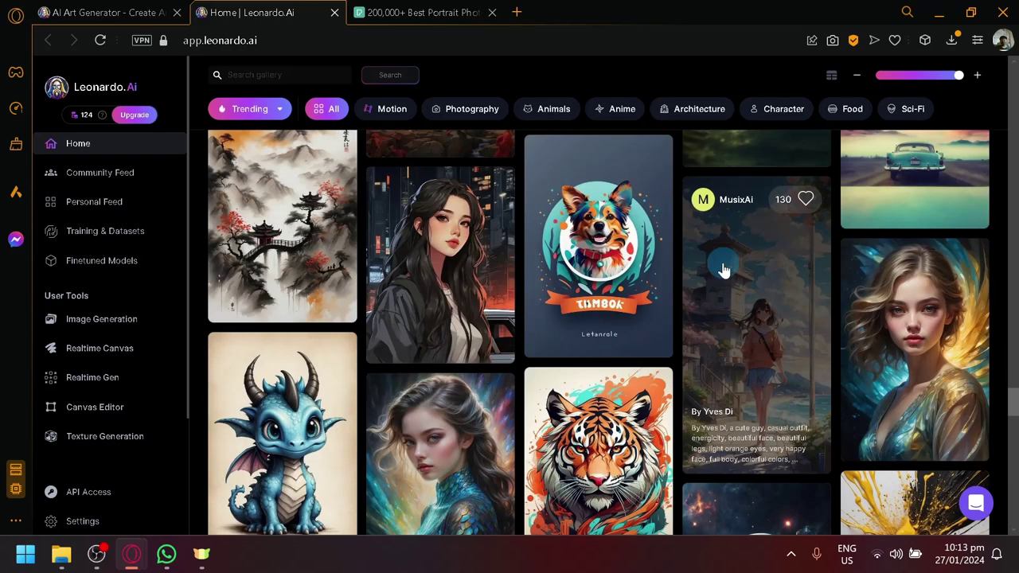
{"action": "scroll", "coordinate": [723, 270], "scroll_direction": "down", "scroll_amount": 2}
{"action": "scroll", "coordinate": [723, 270], "scroll_direction": "down", "scroll_amount": 5}
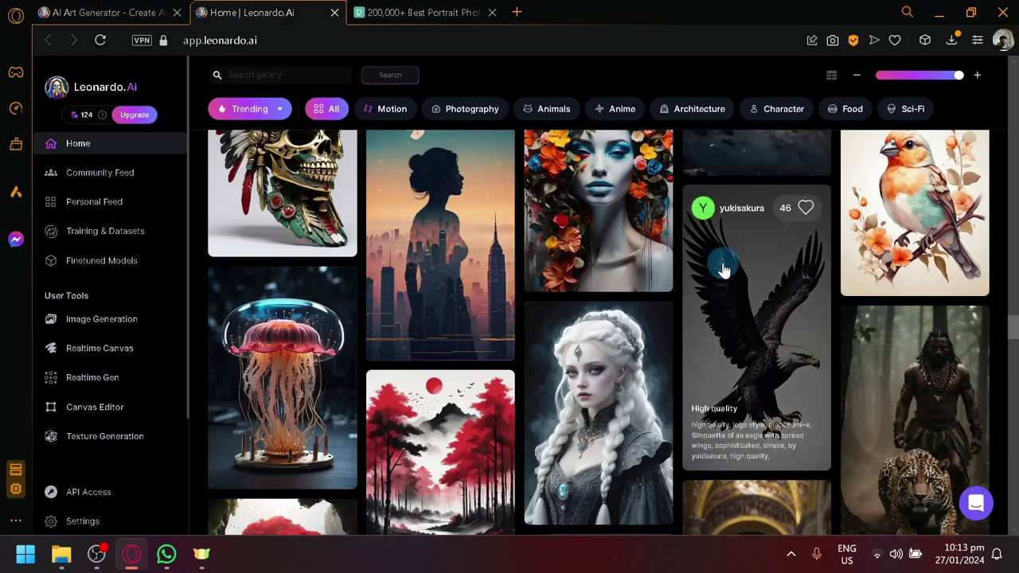
{"action": "scroll", "coordinate": [607, 318], "scroll_direction": "down", "scroll_amount": 15}
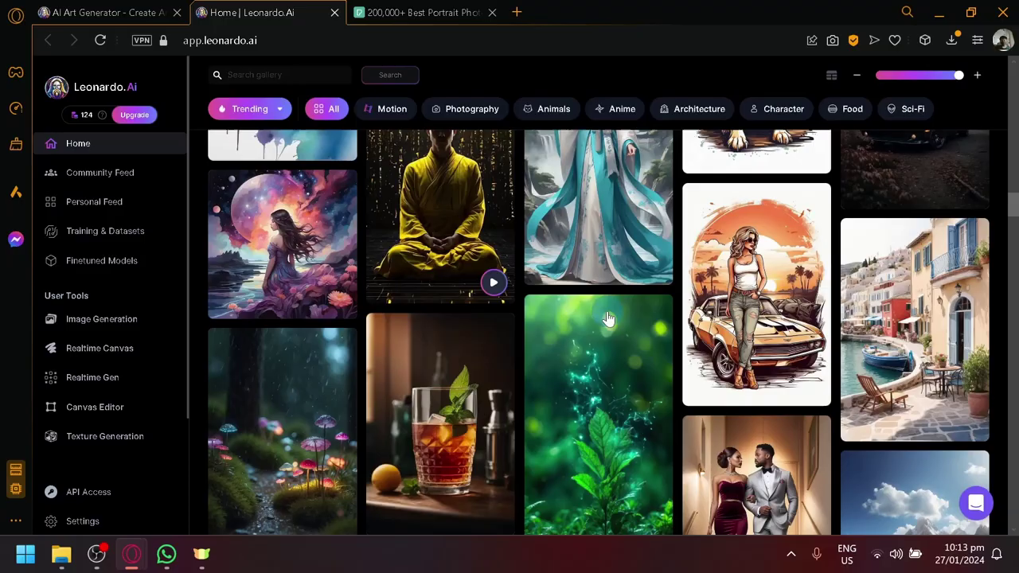
{"action": "scroll", "coordinate": [608, 319], "scroll_direction": "up", "scroll_amount": 15}
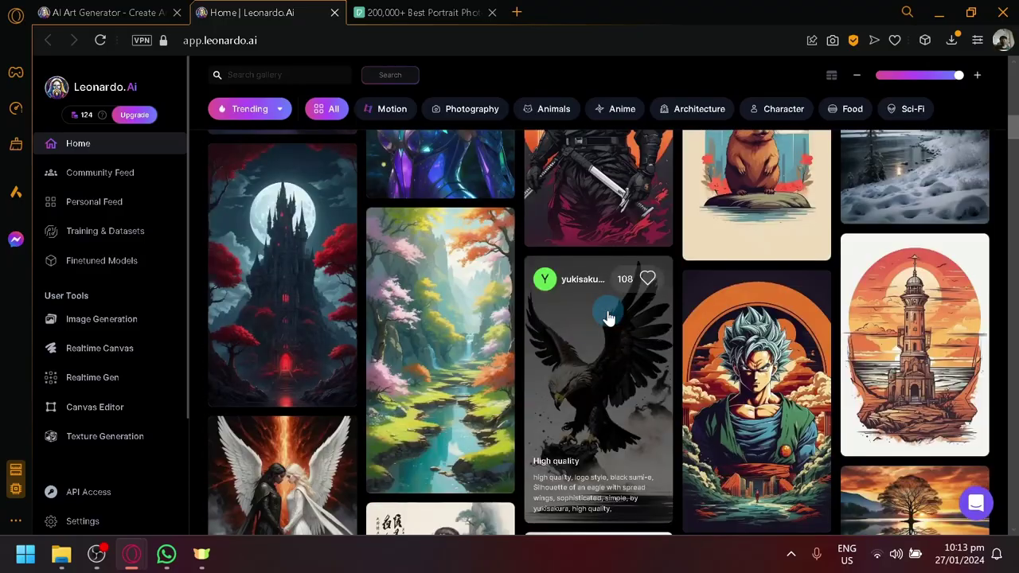
{"action": "scroll", "coordinate": [608, 319], "scroll_direction": "up", "scroll_amount": 10}
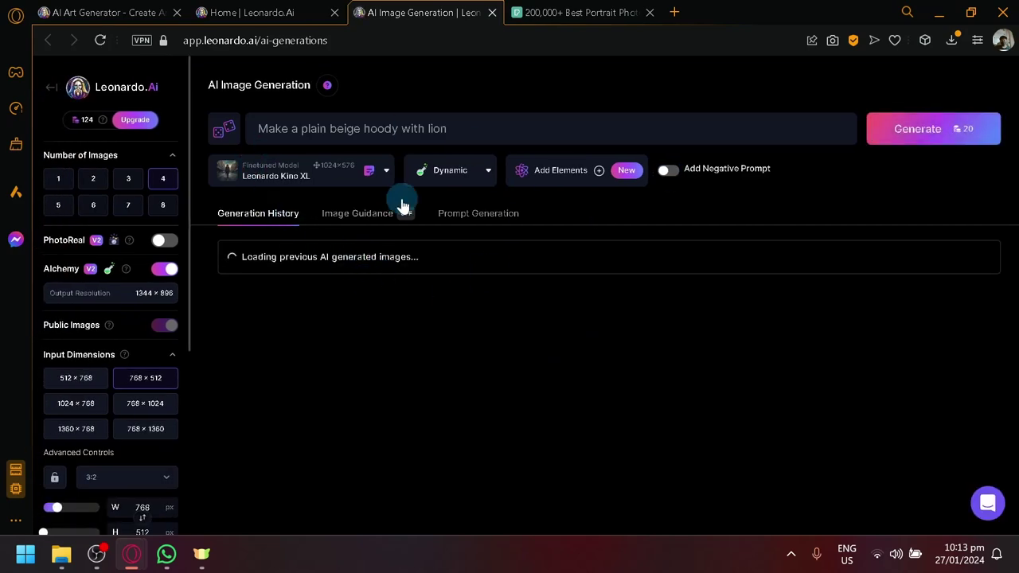
{"action": "scroll", "coordinate": [557, 263], "scroll_direction": "down", "scroll_amount": 6}
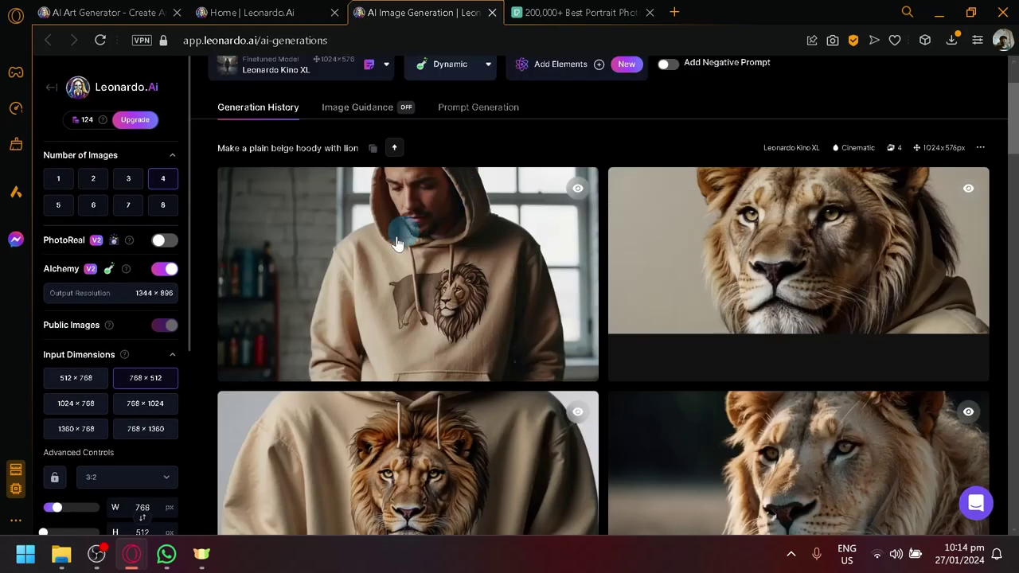
{"action": "scroll", "coordinate": [572, 271], "scroll_direction": "up", "scroll_amount": 4}
{"action": "scroll", "coordinate": [572, 271], "scroll_direction": "down", "scroll_amount": 15}
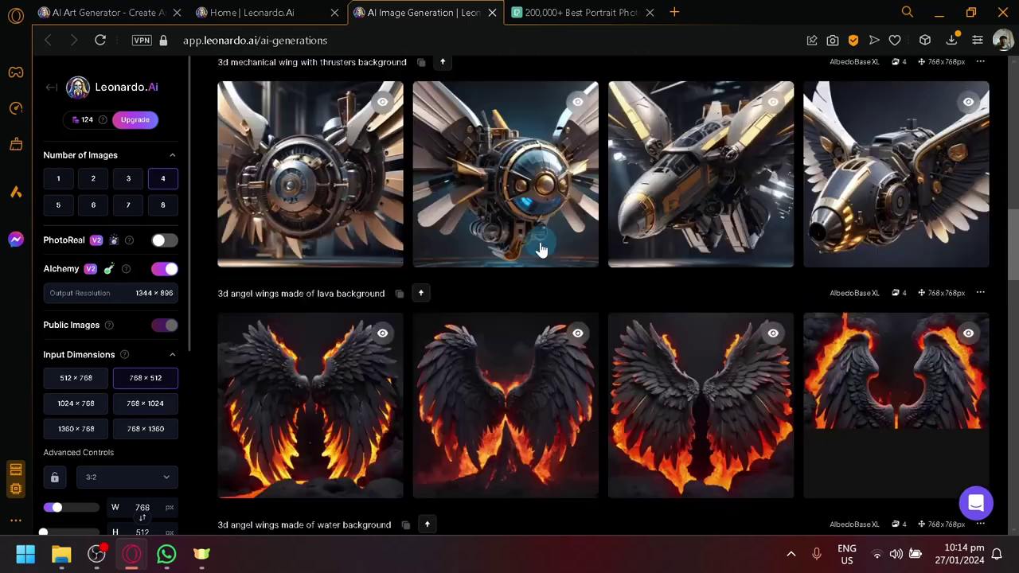
{"action": "scroll", "coordinate": [569, 236], "scroll_direction": "down", "scroll_amount": 10}
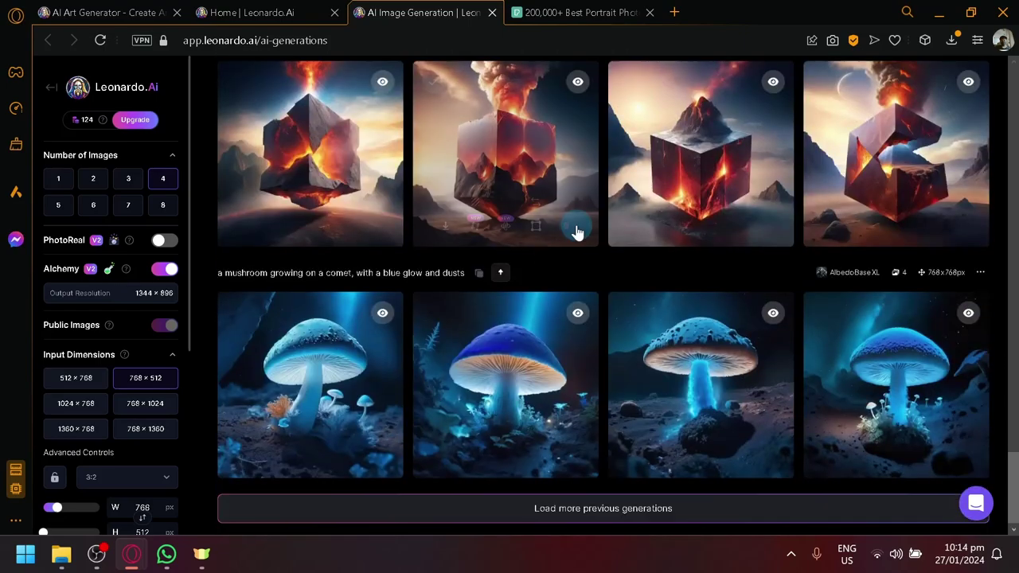
{"action": "scroll", "coordinate": [572, 228], "scroll_direction": "up", "scroll_amount": 10}
{"action": "scroll", "coordinate": [563, 239], "scroll_direction": "up", "scroll_amount": 15}
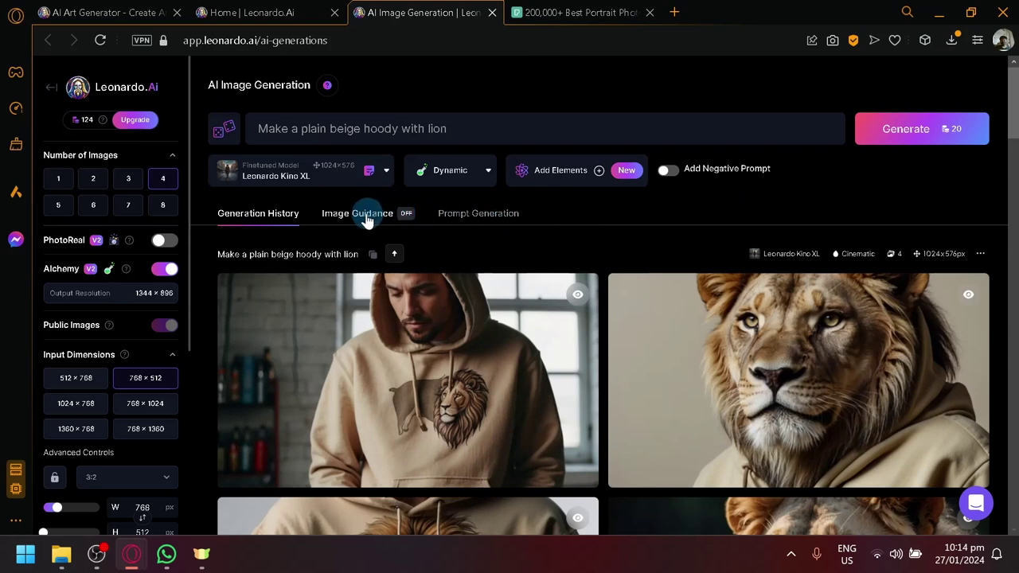
{"action": "scroll", "coordinate": [341, 219], "scroll_direction": "up", "scroll_amount": 5, "text": "ctrl"}
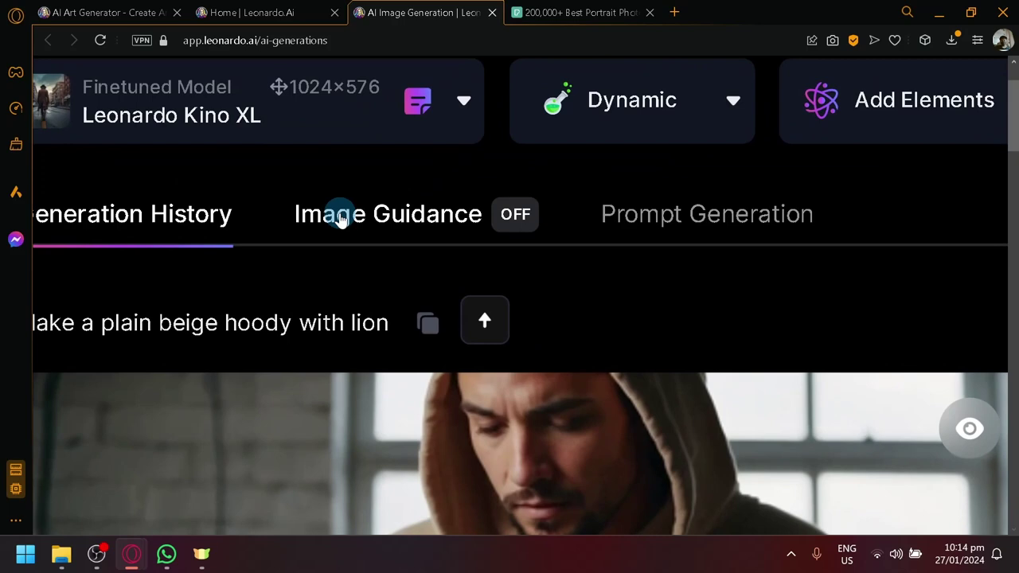
{"action": "scroll", "coordinate": [341, 219], "scroll_direction": "down", "scroll_amount": 5, "text": "ctrl"}
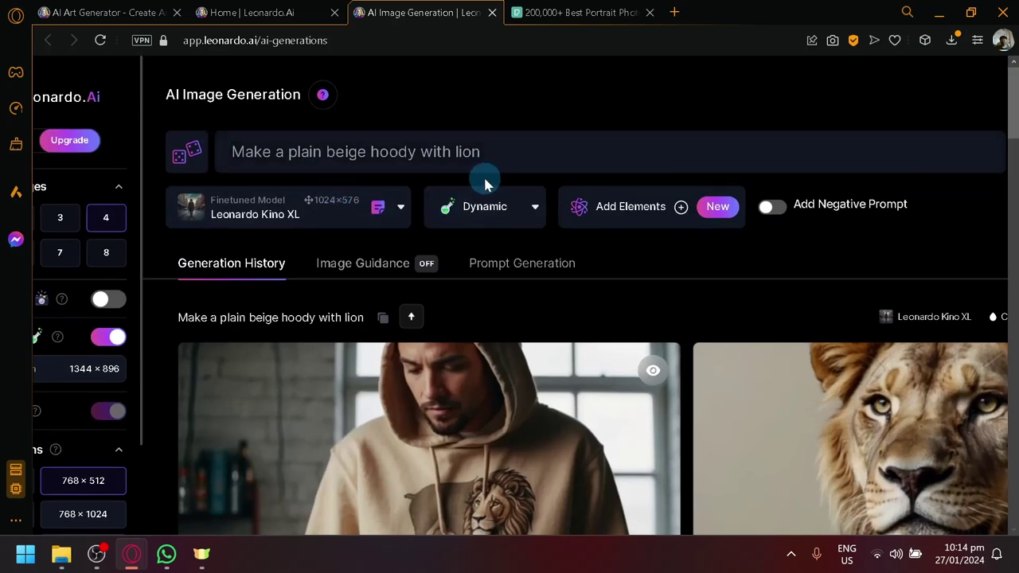
{"action": "left_click", "coordinate": [262, 148]}
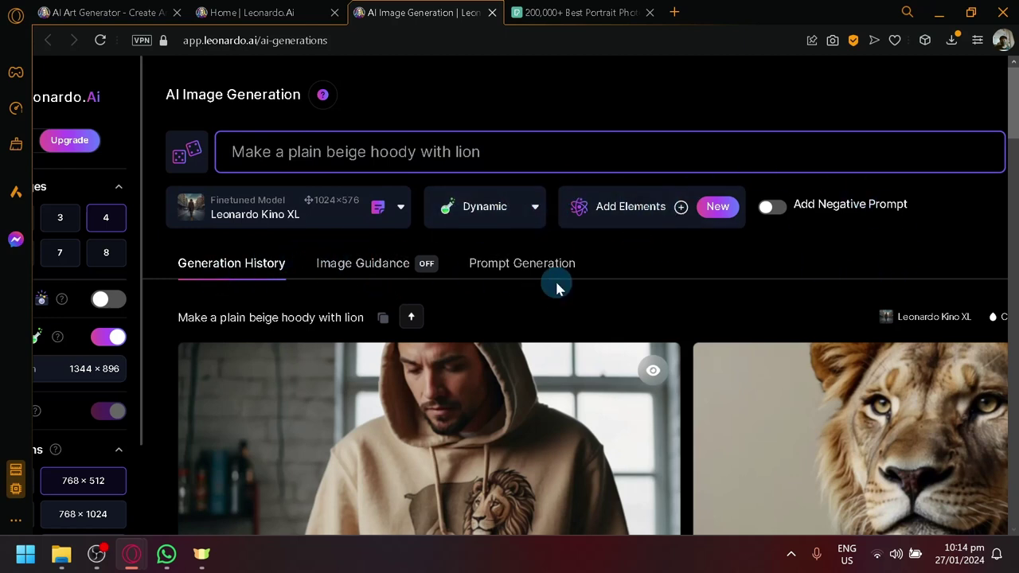
Step: In Image Guidance, with the page zoomed out, enable the first Image Prompt input at strength 0.45
{"action": "left_click", "coordinate": [526, 265]}
{"action": "left_click", "coordinate": [412, 278]}
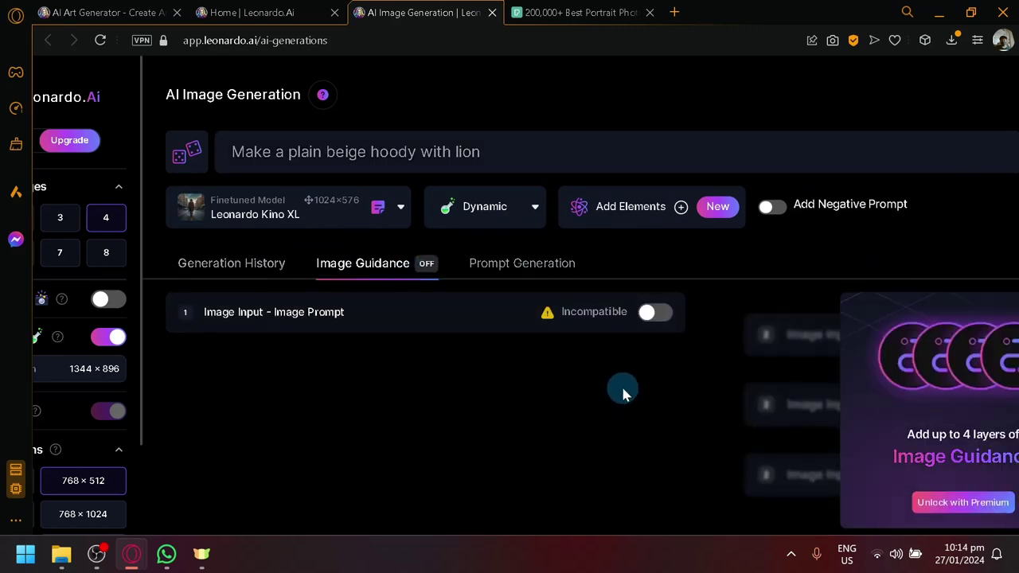
{"action": "key", "text": "ctrl+minus"}
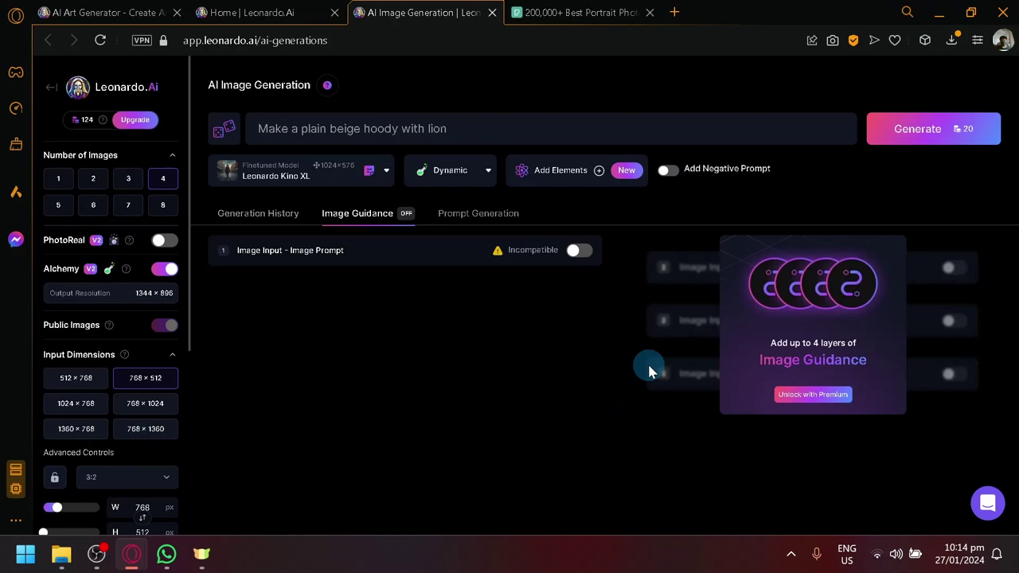
{"action": "left_click", "coordinate": [581, 253]}
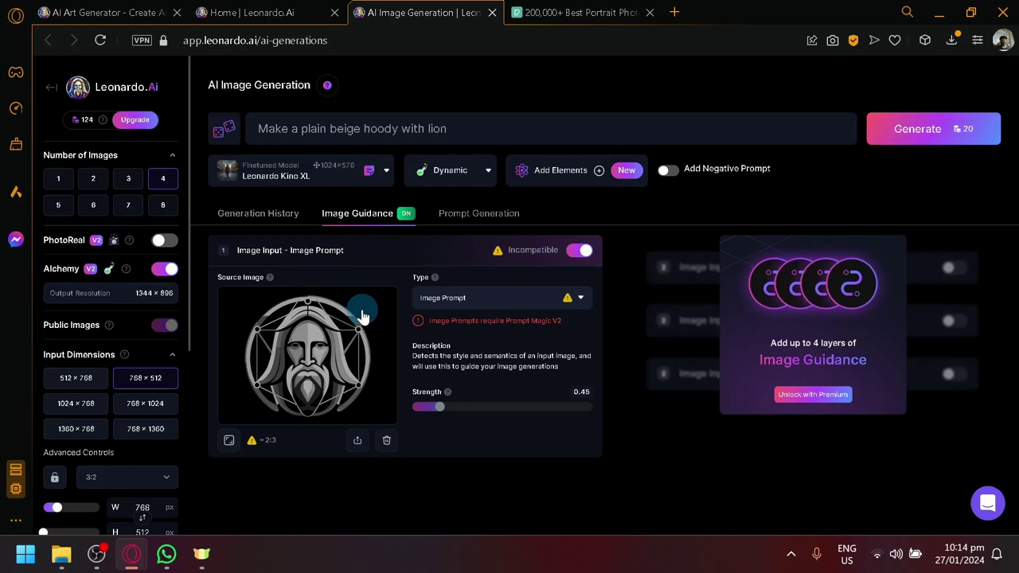
{"action": "mouse_move", "coordinate": [270, 284]}
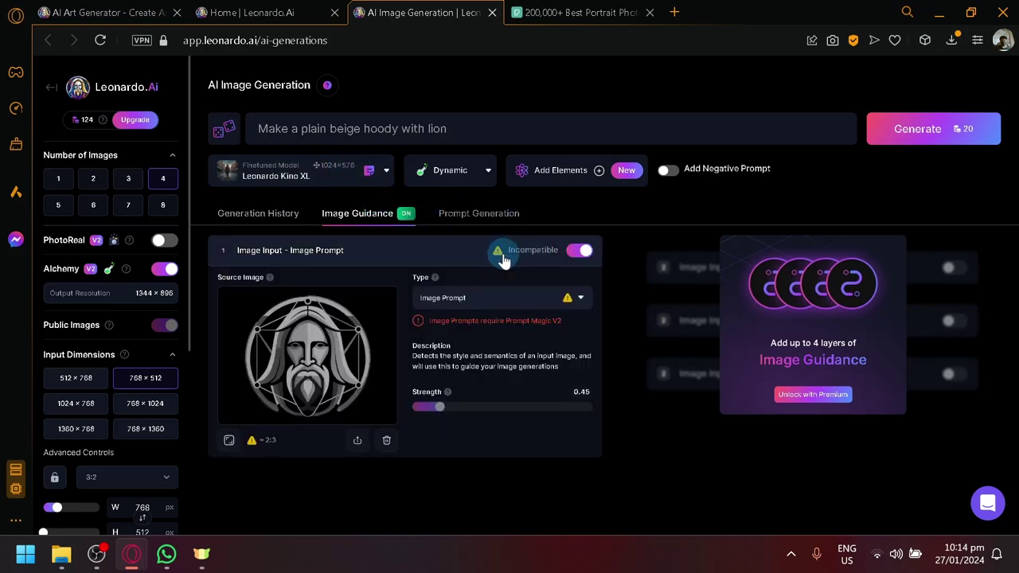
Step: Keep Image Prompt as the guidance type, then turn Alchemy off and Prompt Magic V2 on
{"action": "left_click", "coordinate": [561, 300]}
{"action": "left_click", "coordinate": [549, 315]}
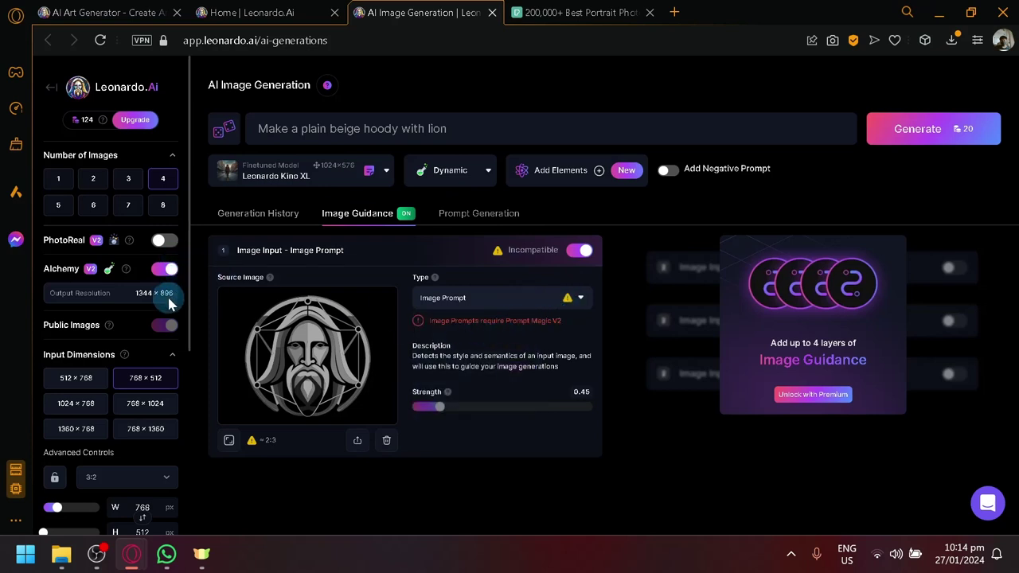
{"action": "scroll", "coordinate": [159, 294], "scroll_direction": "down", "scroll_amount": 3}
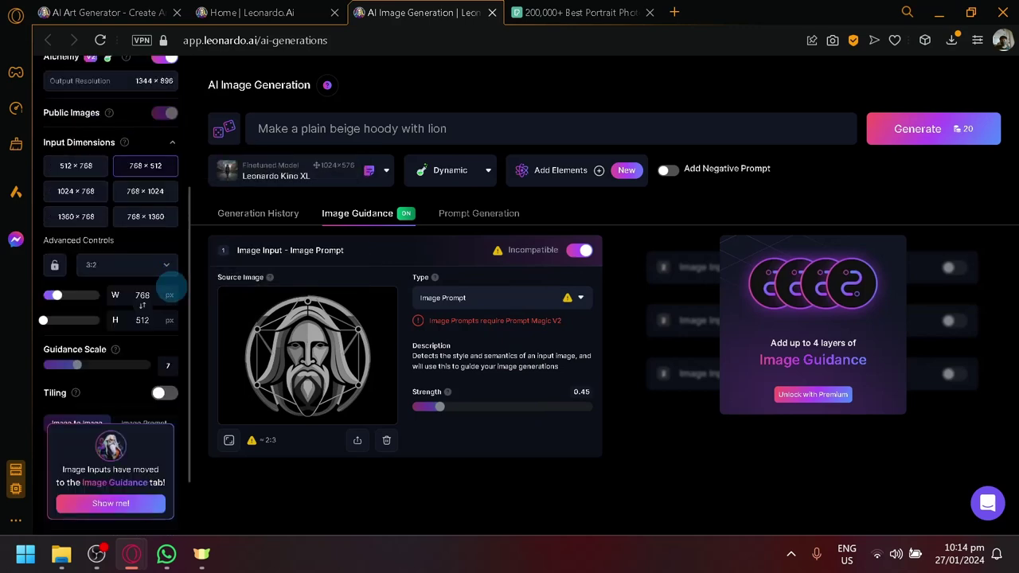
{"action": "scroll", "coordinate": [173, 334], "scroll_direction": "up", "scroll_amount": 3}
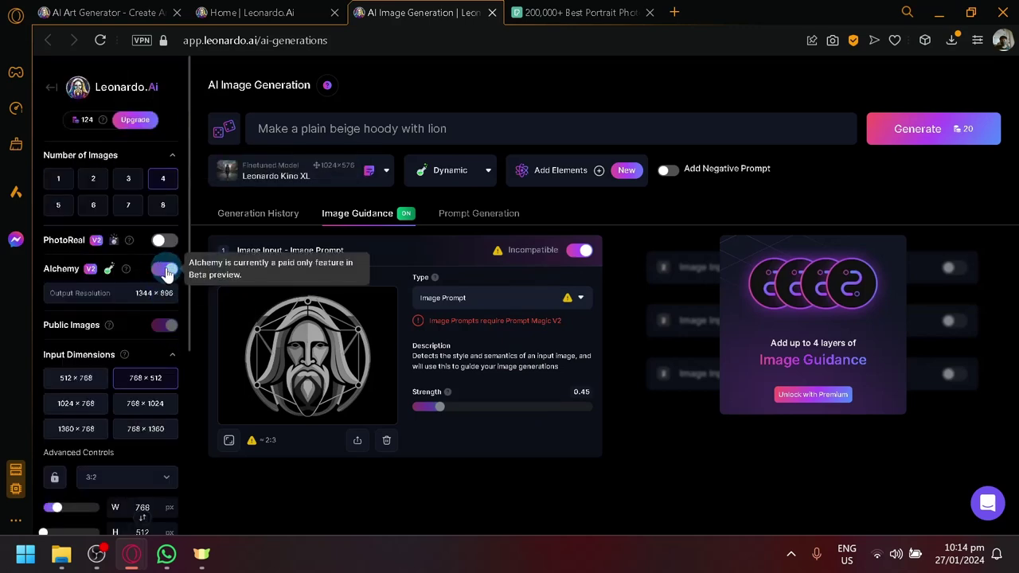
{"action": "left_click", "coordinate": [167, 270]}
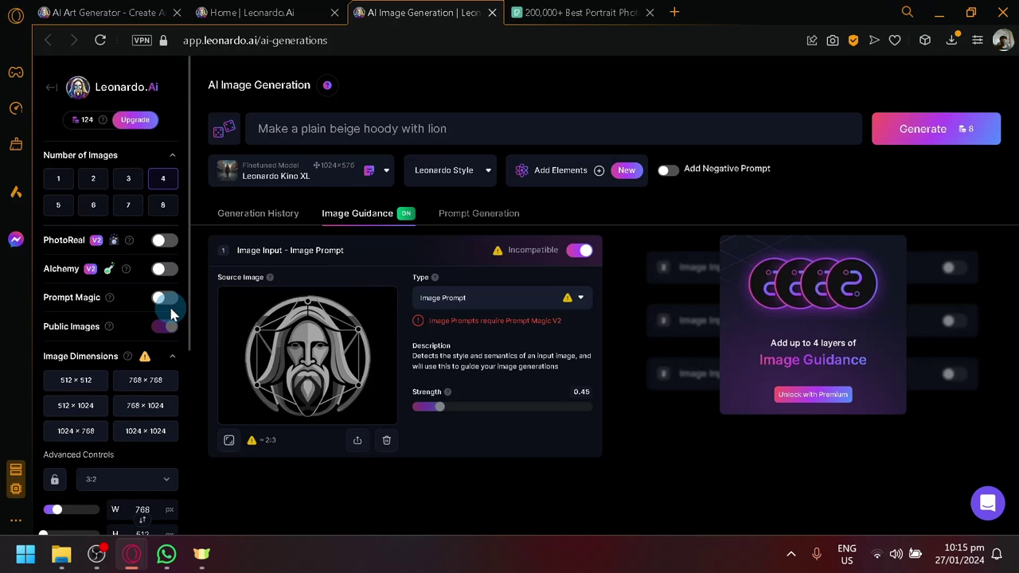
{"action": "left_click", "coordinate": [166, 299]}
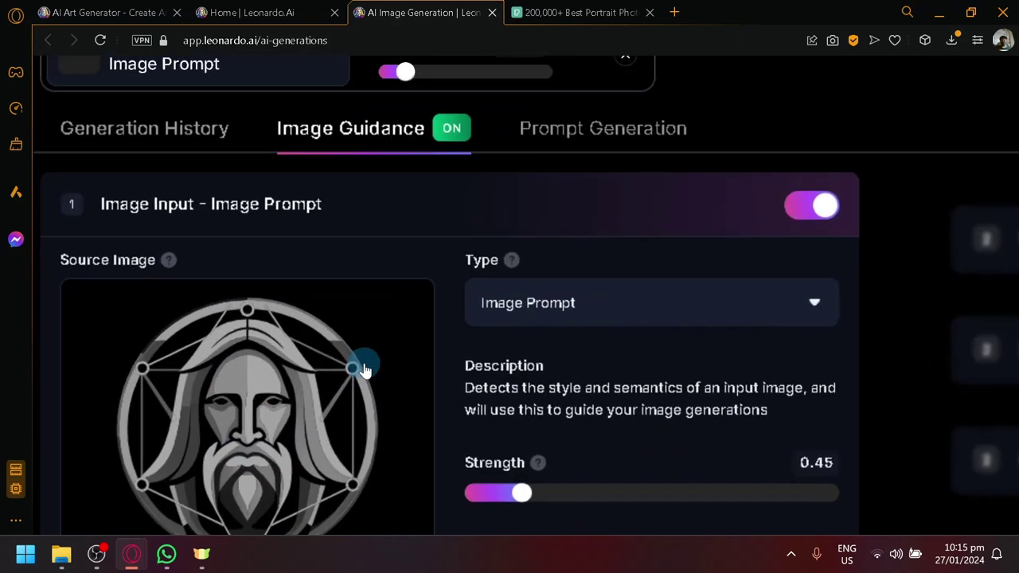
{"action": "scroll", "coordinate": [509, 412], "scroll_direction": "right", "scroll_amount": 2}
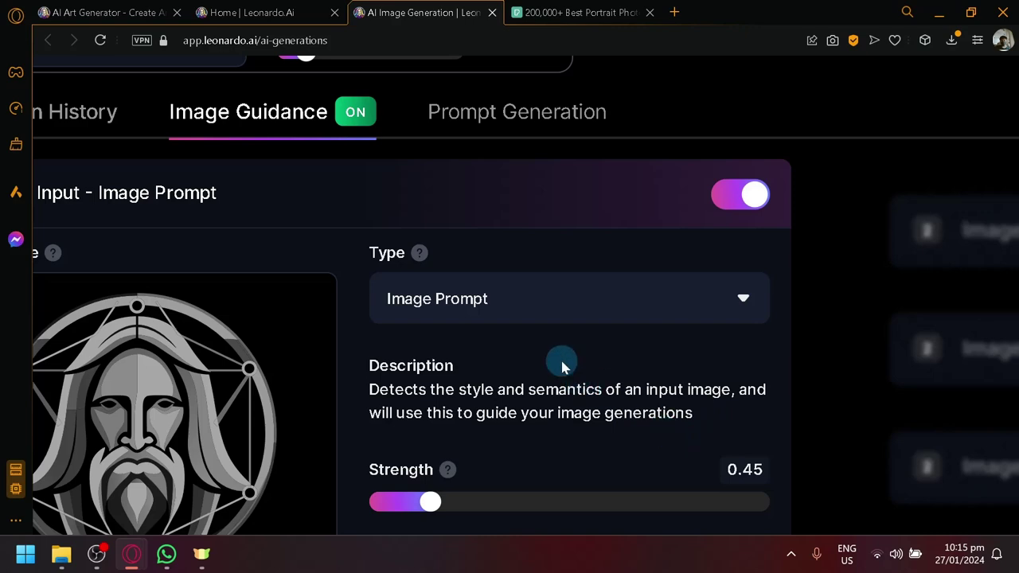
{"action": "key", "text": "ctrl+0"}
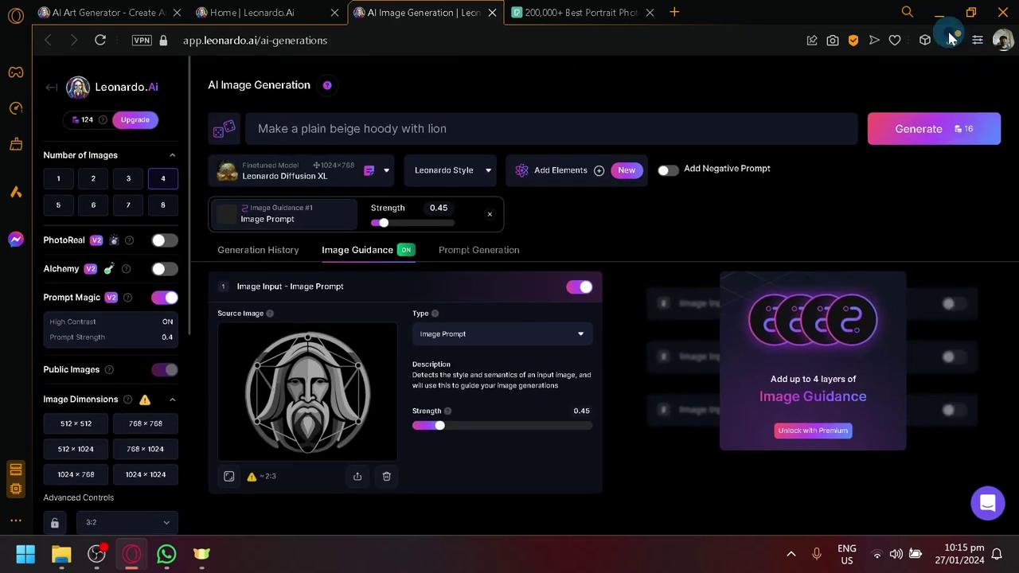
{"action": "left_click", "coordinate": [952, 40]}
{"action": "left_click_drag", "start_coordinate": [796, 141], "coordinate": [330, 370]}
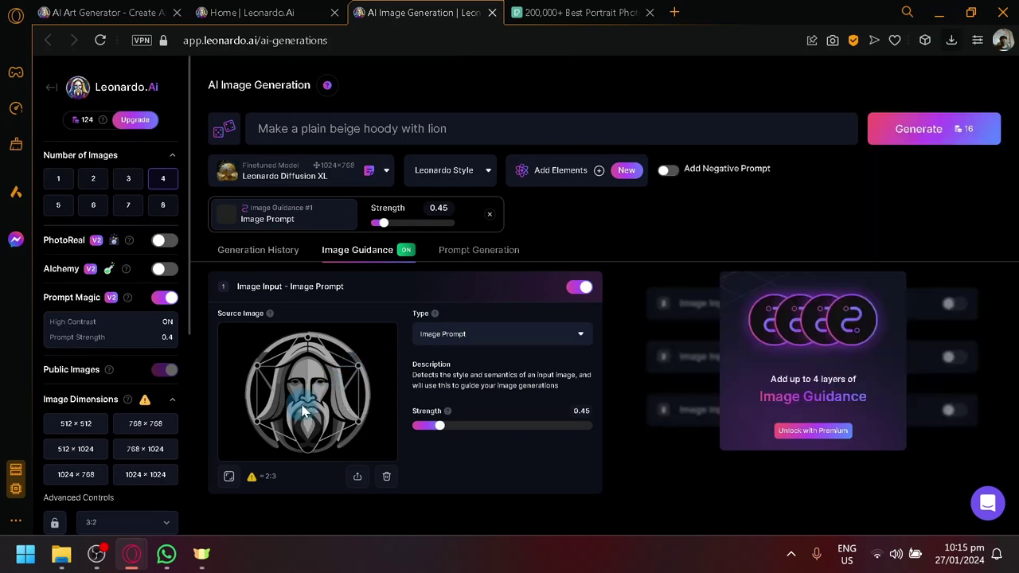
{"action": "left_click", "coordinate": [650, 14]}
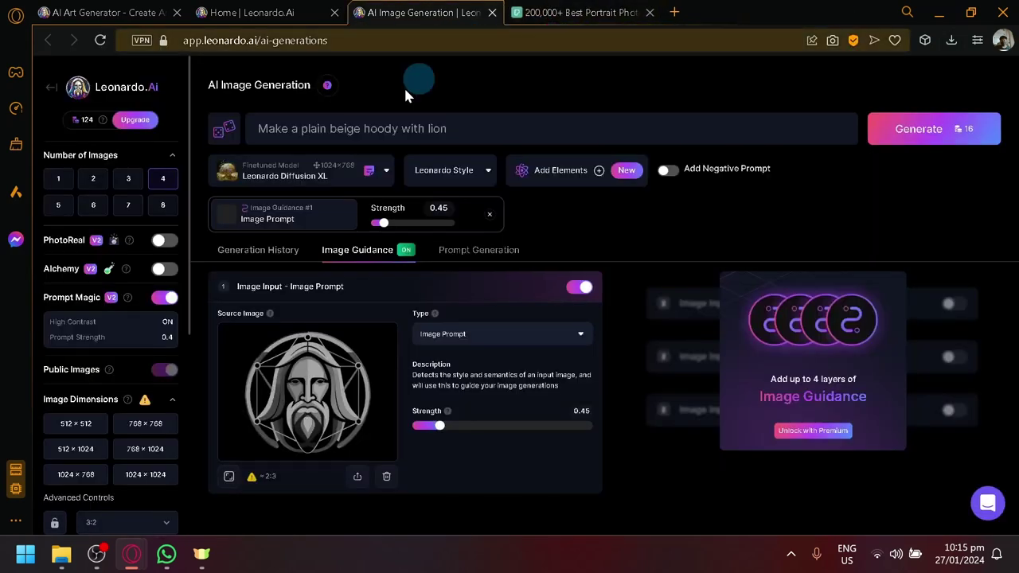
Step: Upload the downloaded long-haired man portrait jpg as the Image Guidance source image
{"action": "left_click", "coordinate": [355, 479]}
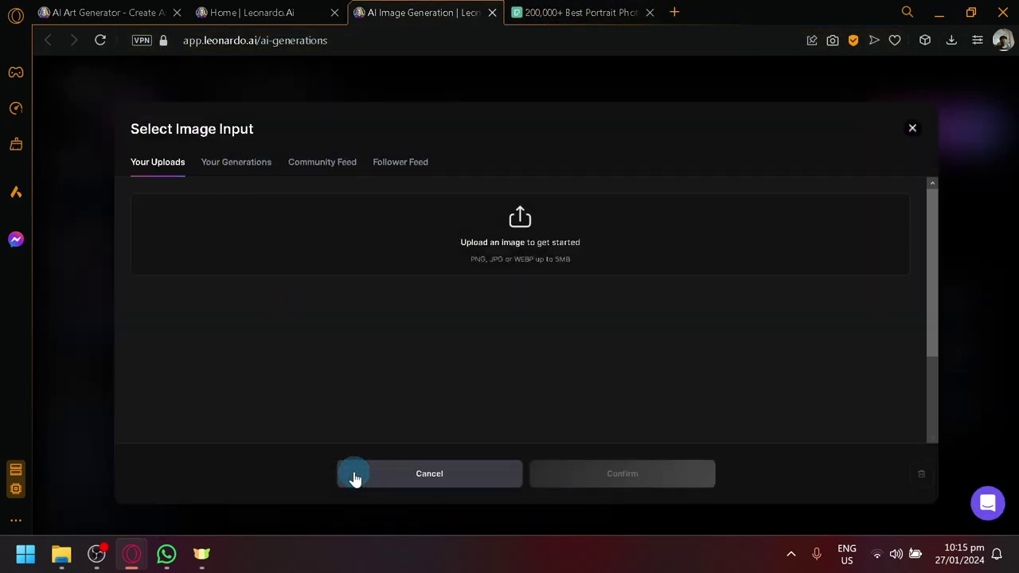
{"action": "left_click", "coordinate": [950, 42]}
{"action": "left_click_drag", "start_coordinate": [816, 143], "coordinate": [494, 285]}
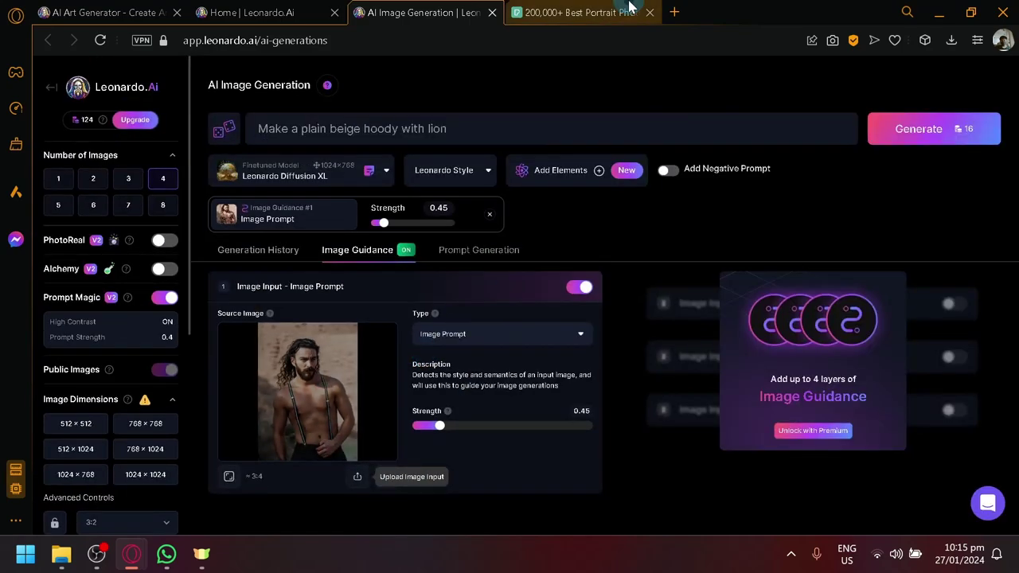
Step: Return to the Pexels portrait results and drag the bearded man photo into Source Image
{"action": "left_click", "coordinate": [629, 7]}
{"action": "scroll", "coordinate": [613, 279], "scroll_direction": "down", "scroll_amount": 5}
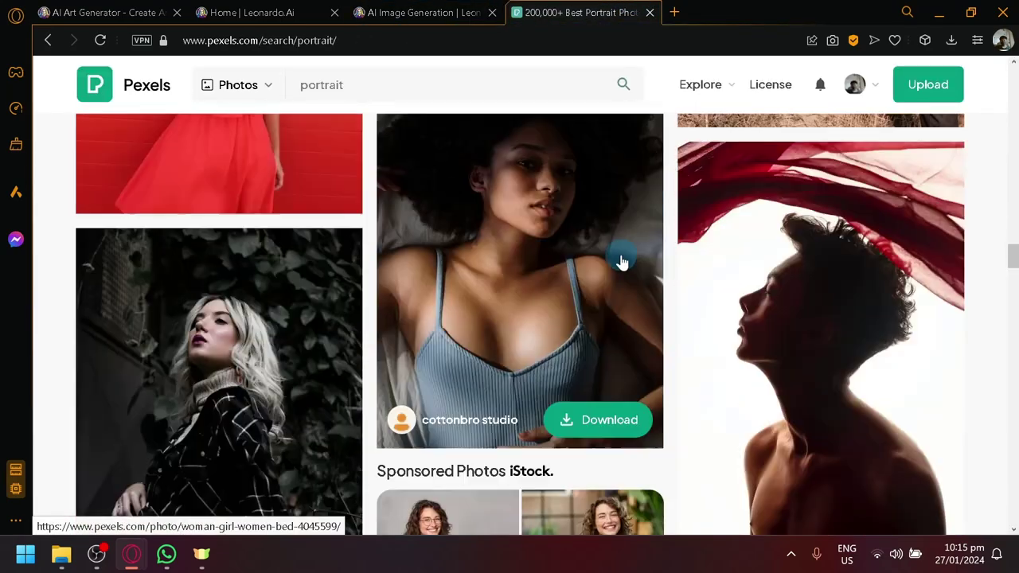
{"action": "scroll", "coordinate": [622, 263], "scroll_direction": "down", "scroll_amount": 2}
{"action": "scroll", "coordinate": [623, 239], "scroll_direction": "up", "scroll_amount": 10}
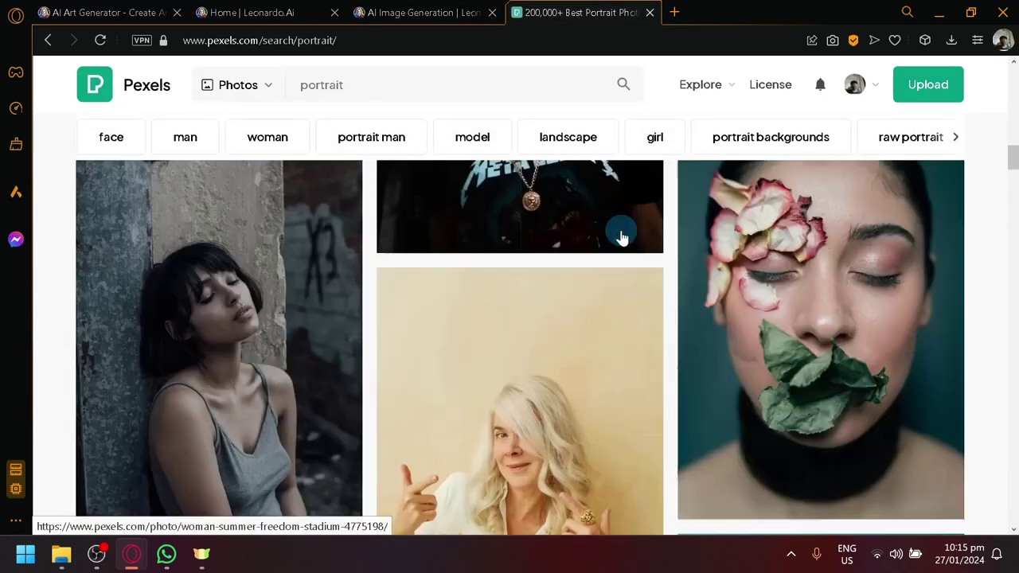
{"action": "scroll", "coordinate": [623, 239], "scroll_direction": "up", "scroll_amount": 15}
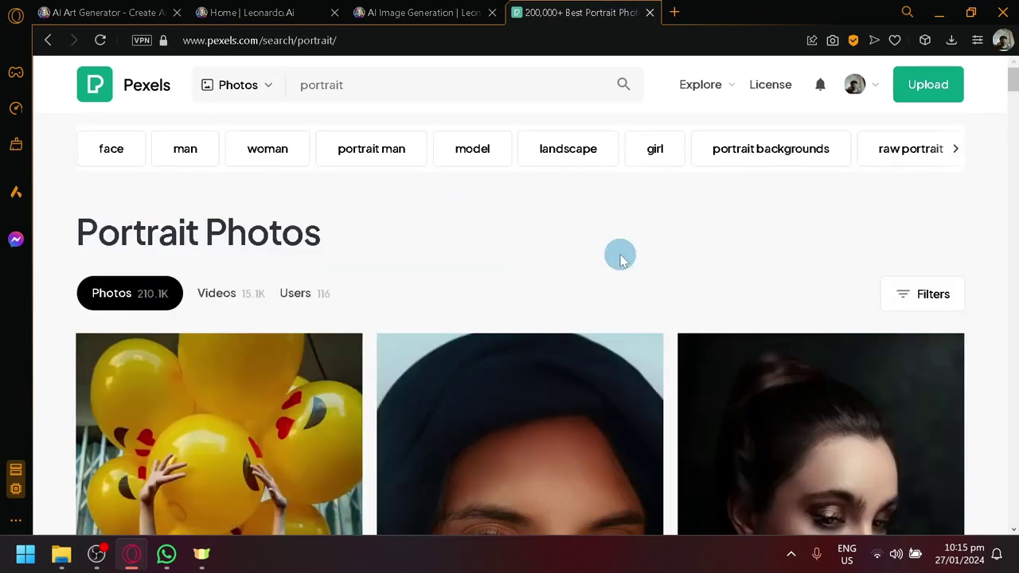
{"action": "scroll", "coordinate": [621, 259], "scroll_direction": "down", "scroll_amount": 12}
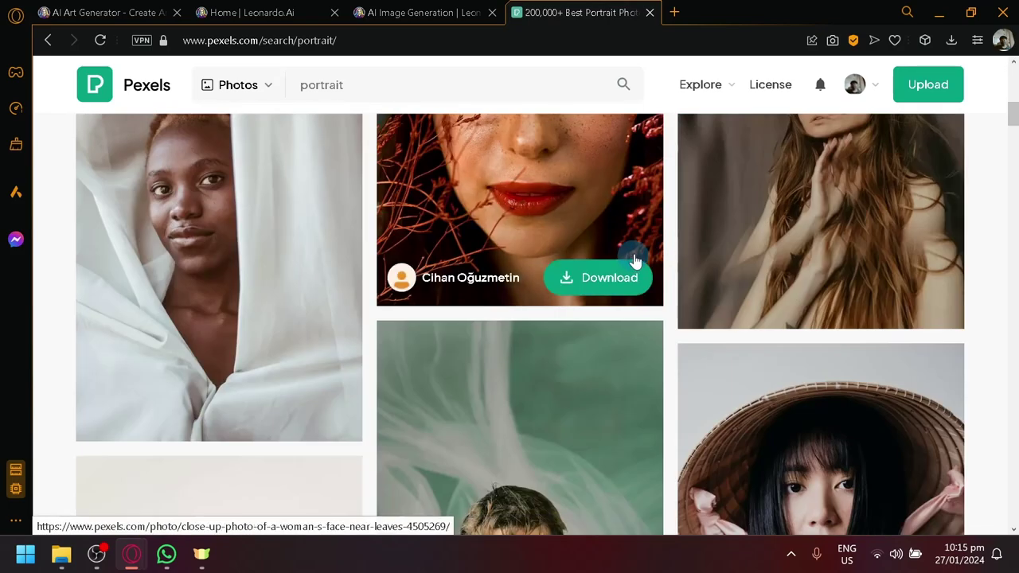
{"action": "scroll", "coordinate": [613, 262], "scroll_direction": "down", "scroll_amount": 10}
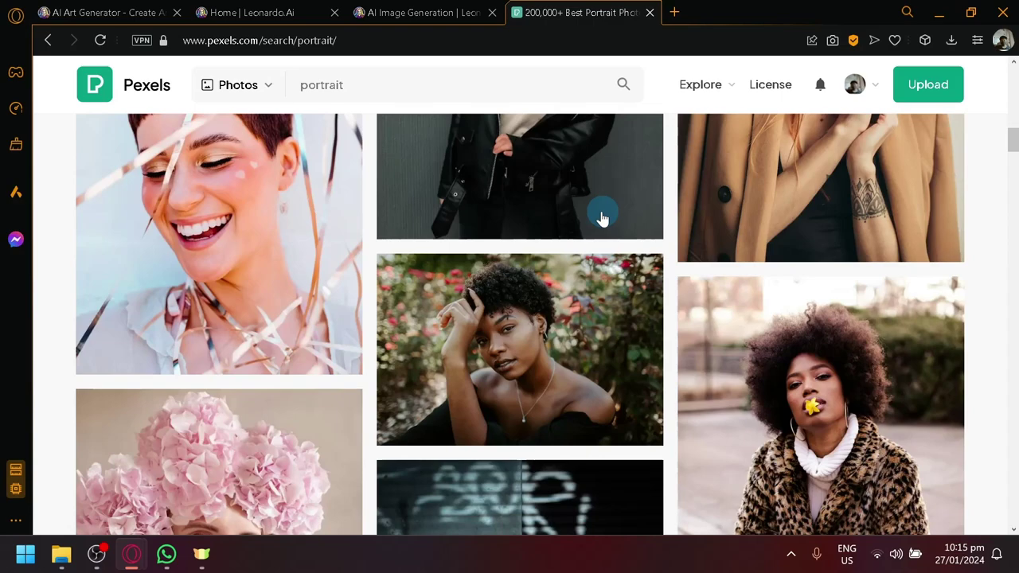
{"action": "scroll", "coordinate": [311, 201], "scroll_direction": "down", "scroll_amount": 10}
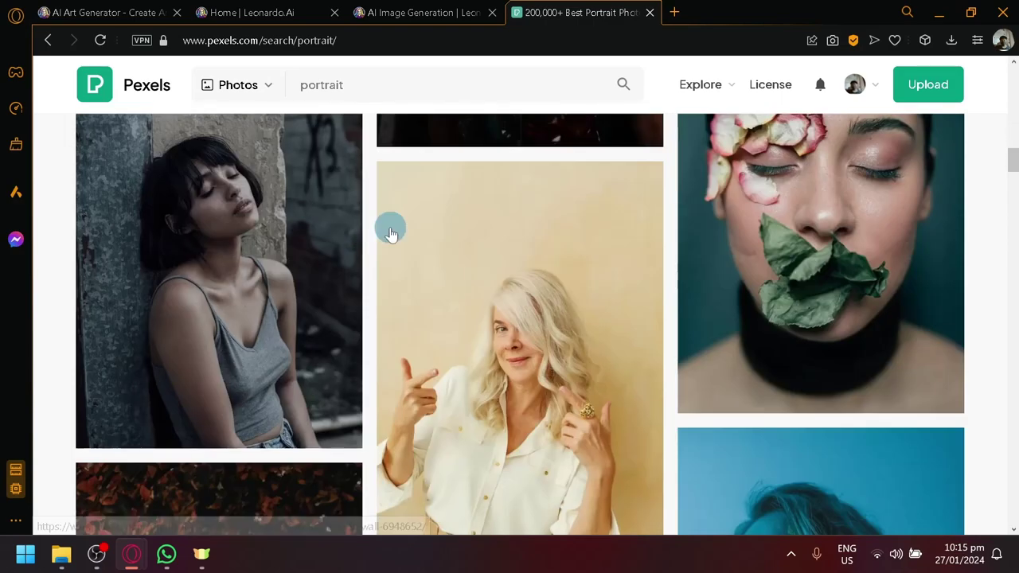
{"action": "scroll", "coordinate": [399, 232], "scroll_direction": "down", "scroll_amount": 15}
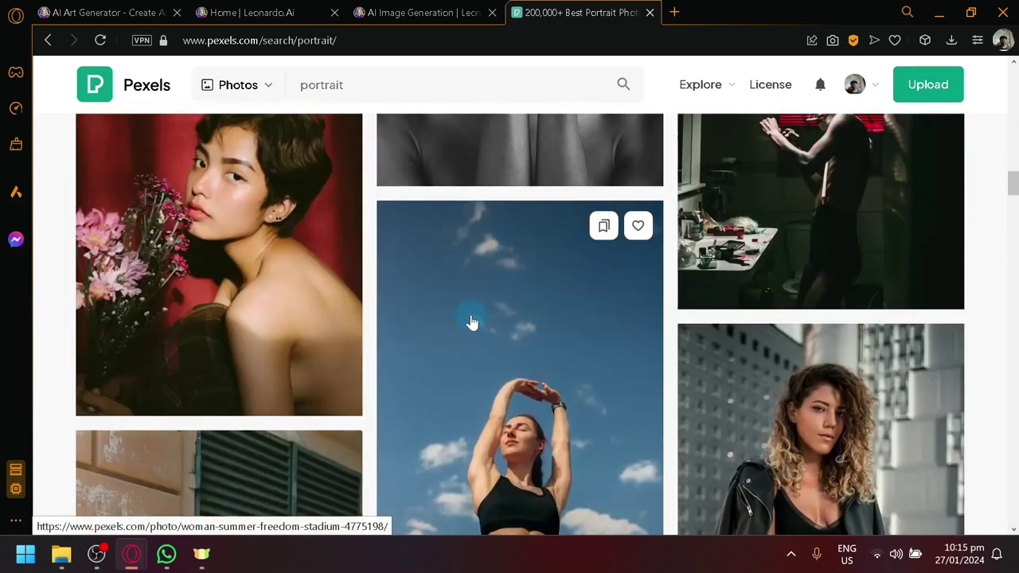
{"action": "scroll", "coordinate": [480, 369], "scroll_direction": "down", "scroll_amount": 4}
{"action": "scroll", "coordinate": [480, 369], "scroll_direction": "up", "scroll_amount": 3}
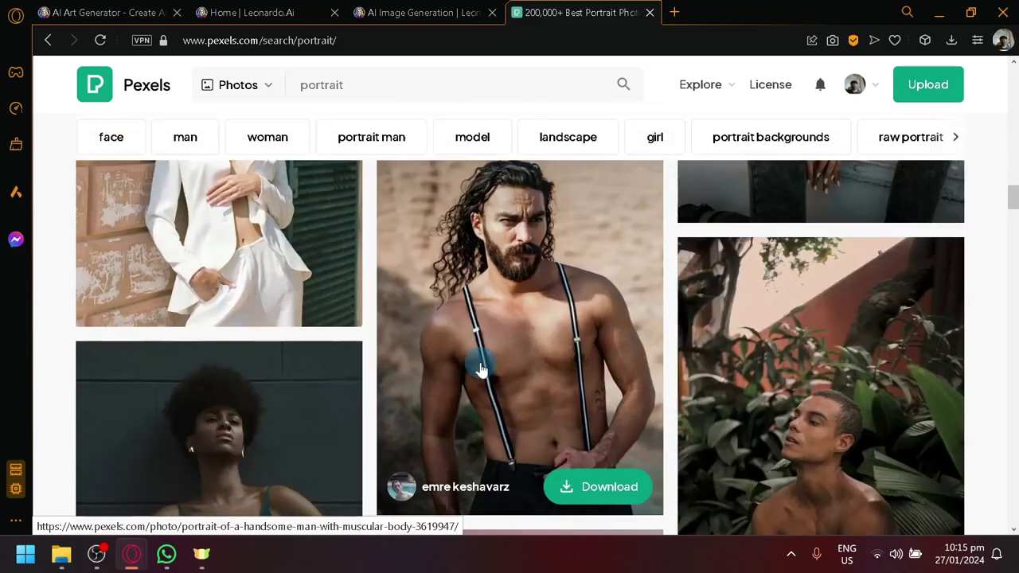
{"action": "scroll", "coordinate": [480, 368], "scroll_direction": "down", "scroll_amount": 4}
{"action": "scroll", "coordinate": [480, 369], "scroll_direction": "down", "scroll_amount": 5}
{"action": "scroll", "coordinate": [481, 369], "scroll_direction": "up", "scroll_amount": 10}
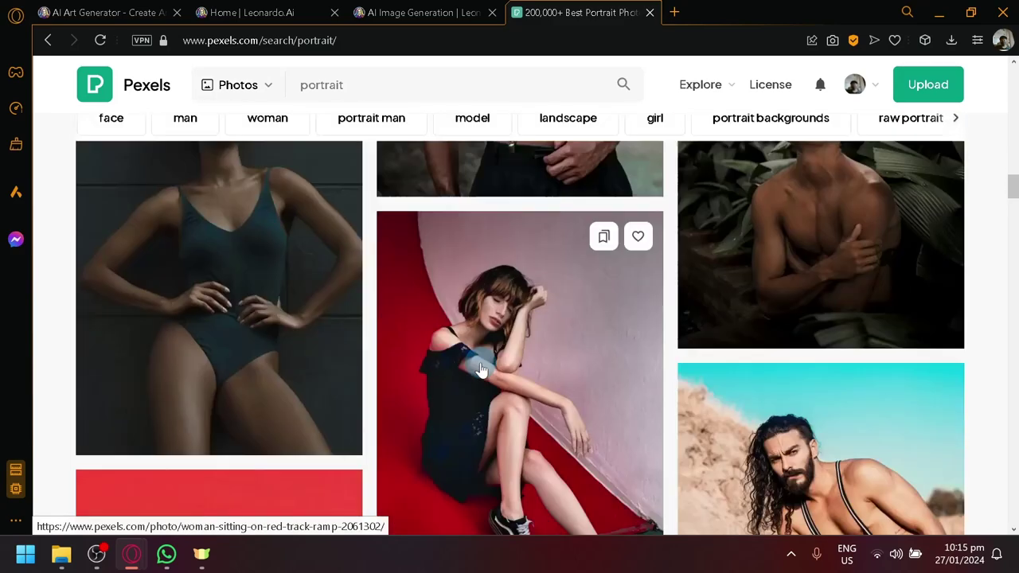
{"action": "left_click_drag", "start_coordinate": [494, 229], "coordinate": [340, 388]}
Step: Close the Pexels tab to return to Leonardo.Ai's generation page
{"action": "left_click", "coordinate": [650, 13]}
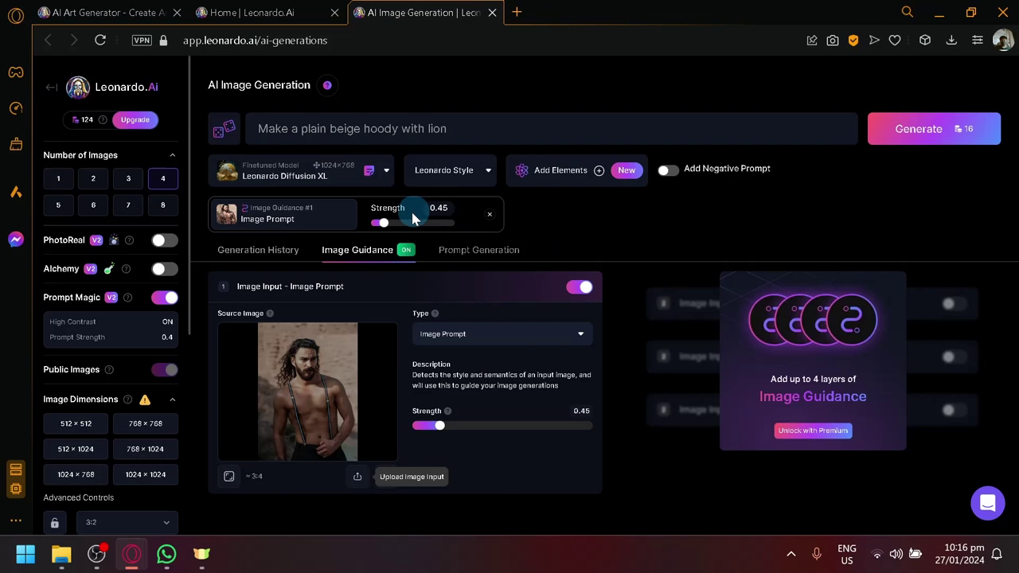
{"action": "scroll", "coordinate": [383, 221], "scroll_direction": "up", "scroll_amount": 5}
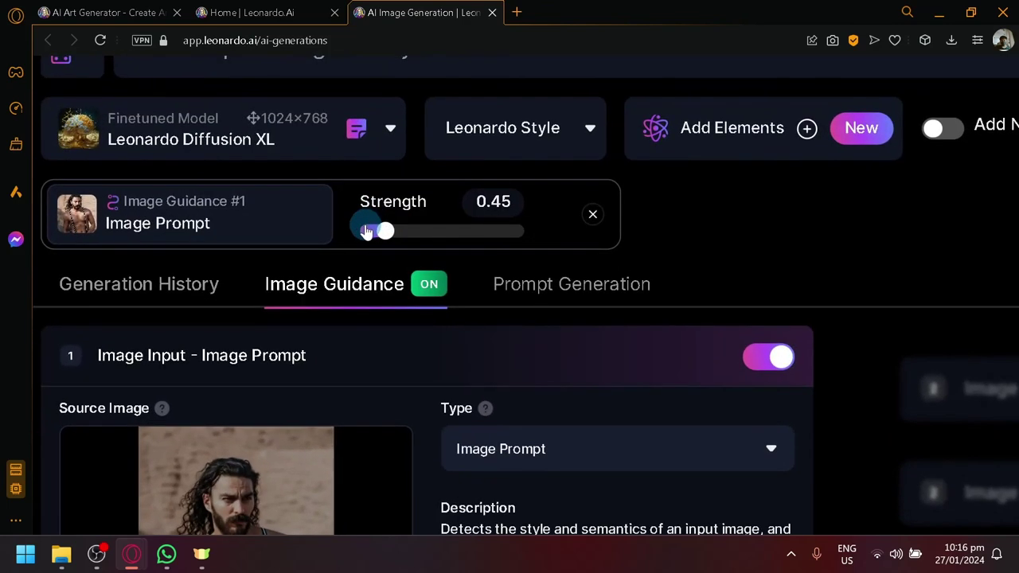
{"action": "scroll", "coordinate": [512, 254], "scroll_direction": "down", "scroll_amount": 4}
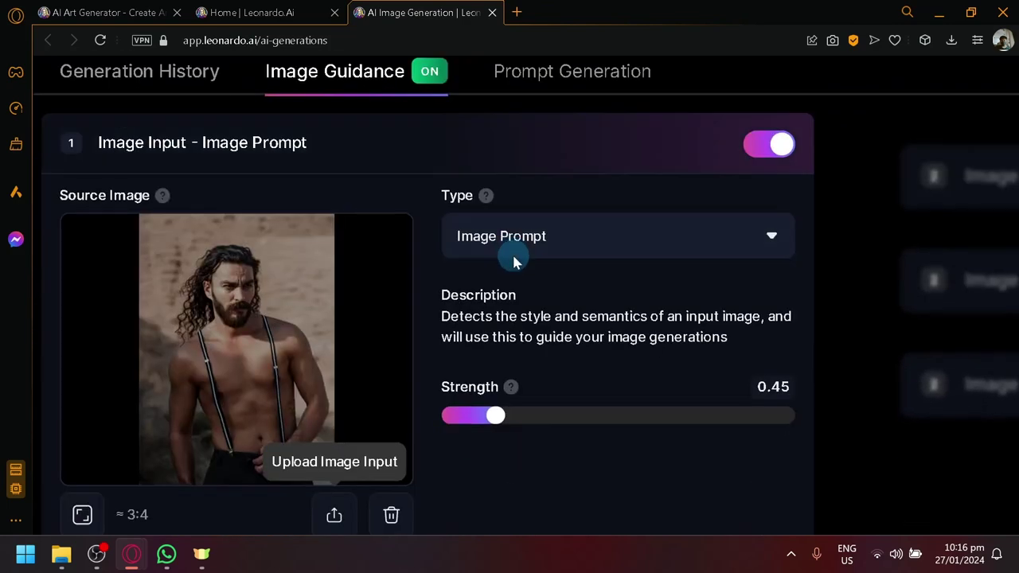
{"action": "mouse_move", "coordinate": [510, 294]}
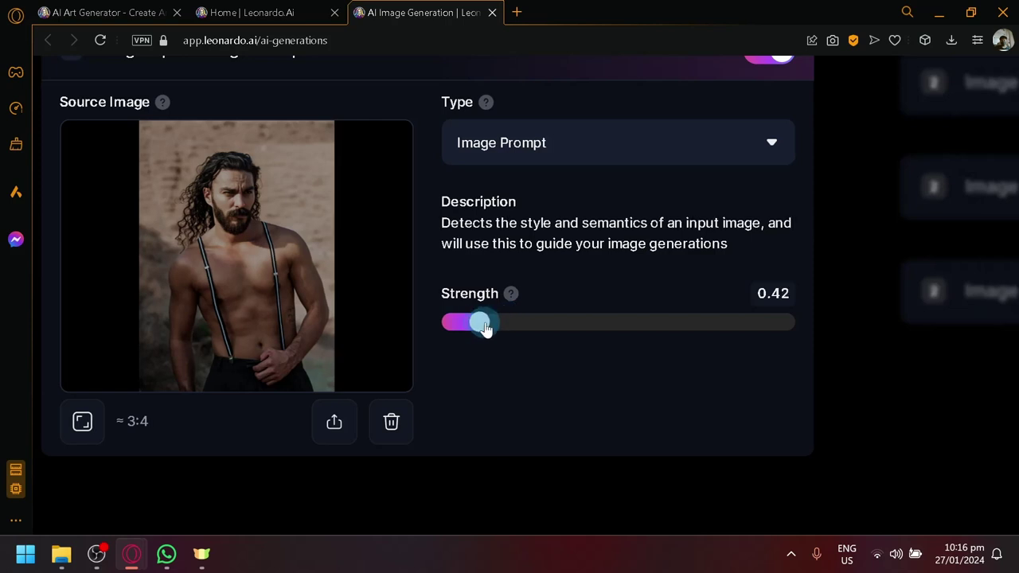
Step: Try an image prompt strength of 0.84, then lower it back to about 0.45
{"action": "scroll", "coordinate": [486, 328], "scroll_direction": "up", "scroll_amount": 5}
{"action": "scroll", "coordinate": [382, 164], "scroll_direction": "down", "scroll_amount": 4}
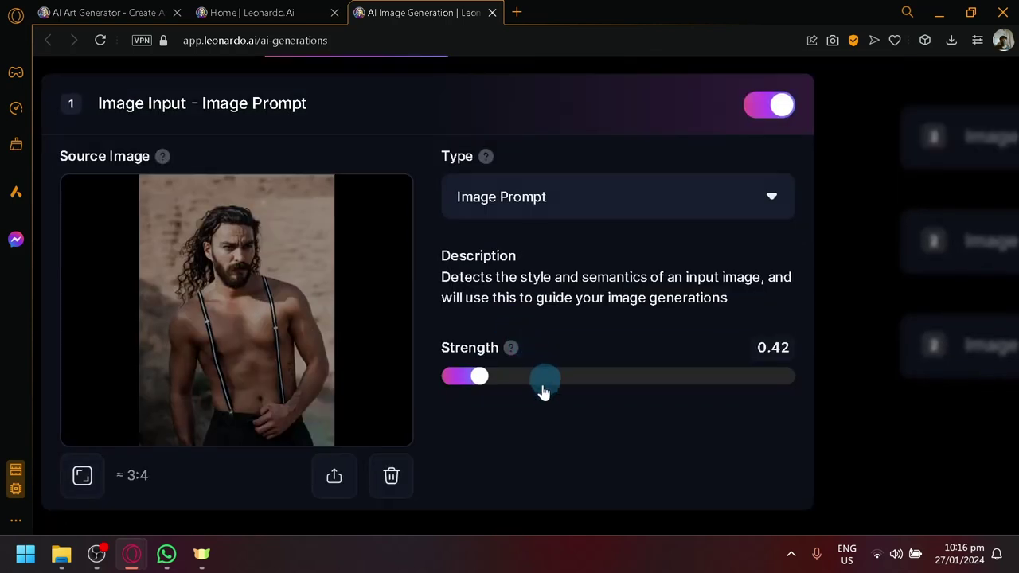
{"action": "left_click_drag", "start_coordinate": [476, 386], "coordinate": [708, 401]}
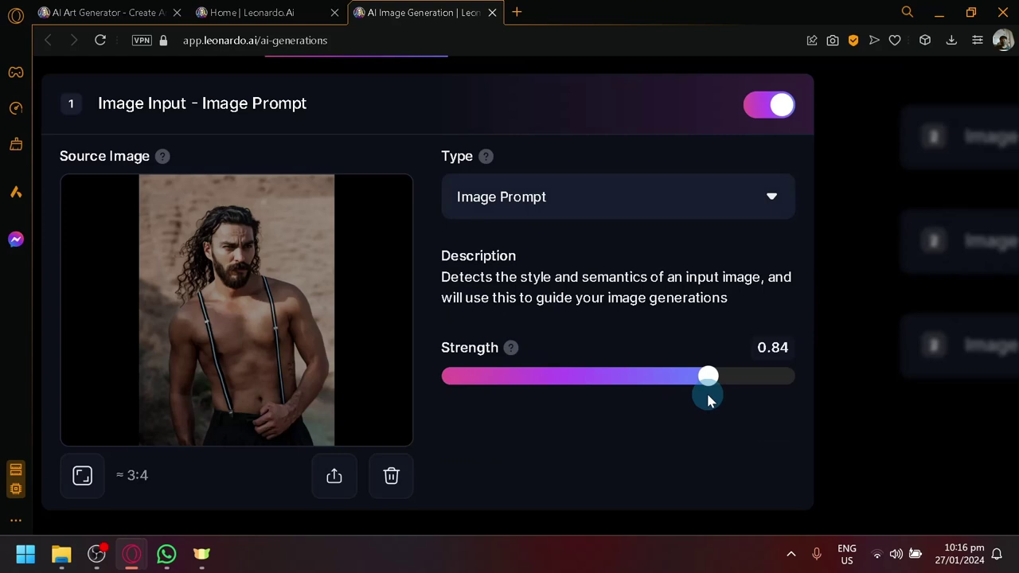
{"action": "scroll", "coordinate": [708, 401], "scroll_direction": "up", "scroll_amount": 4}
{"action": "scroll", "coordinate": [243, 358], "scroll_direction": "down", "scroll_amount": 3}
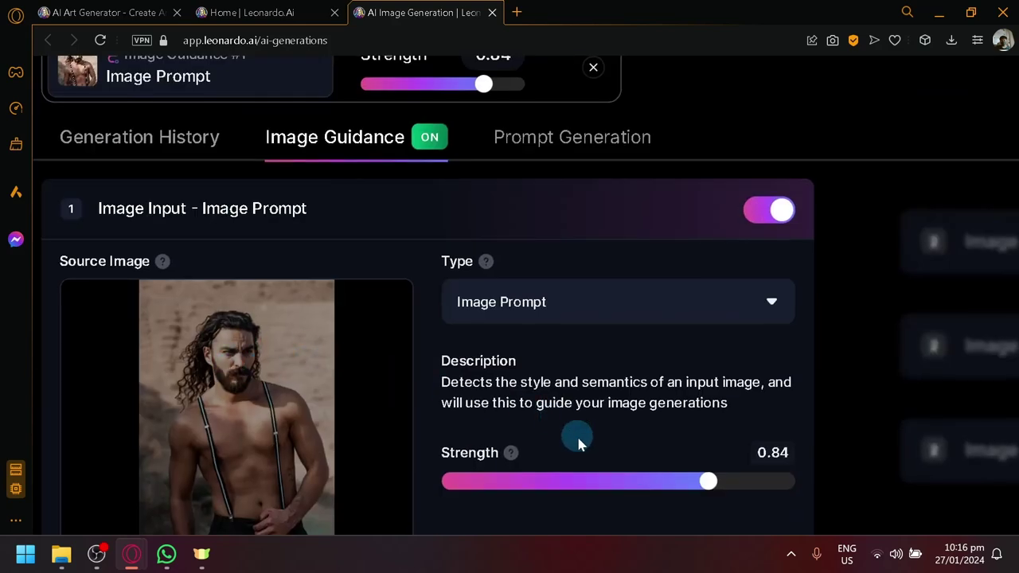
{"action": "scroll", "coordinate": [691, 490], "scroll_direction": "down", "scroll_amount": 2}
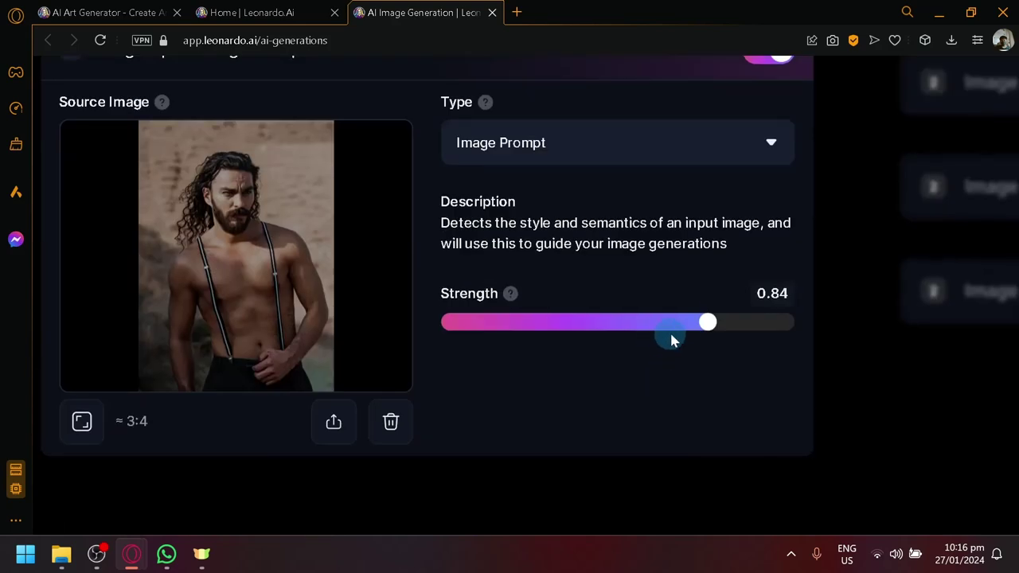
{"action": "left_click_drag", "start_coordinate": [711, 326], "coordinate": [510, 328]}
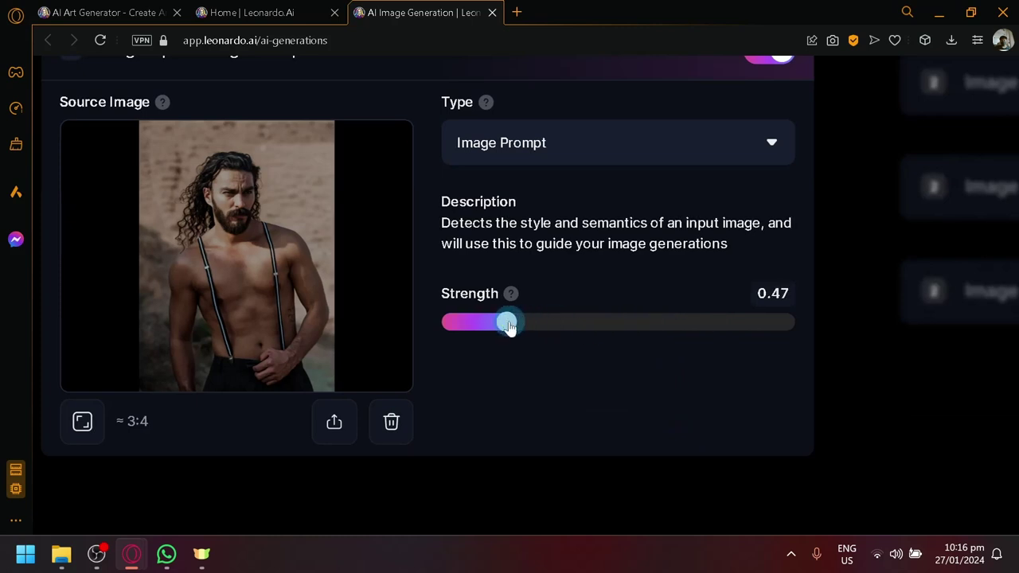
{"action": "scroll", "coordinate": [769, 325], "scroll_direction": "up", "scroll_amount": 4}
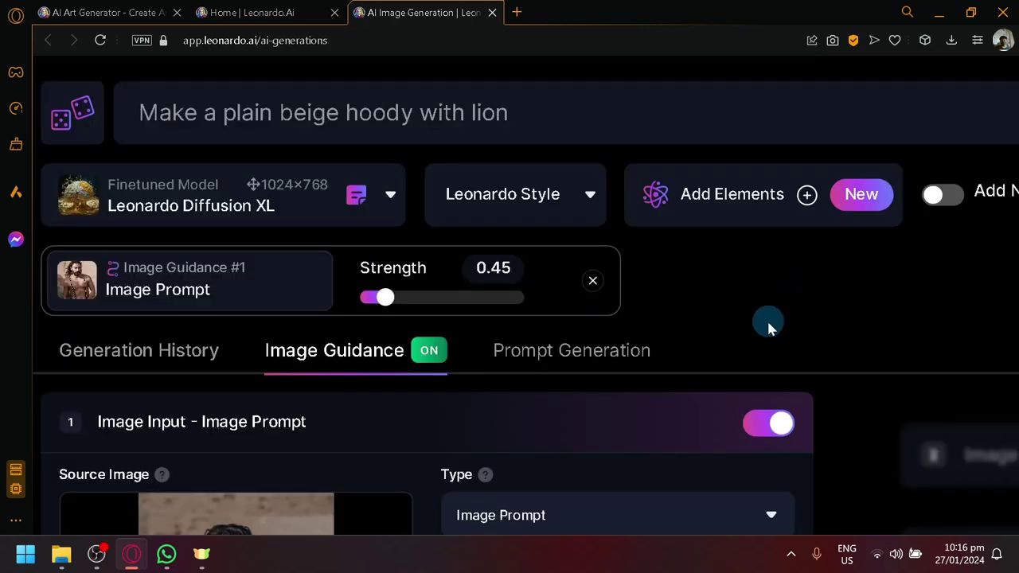
{"action": "scroll", "coordinate": [767, 344], "scroll_direction": "down", "scroll_amount": 3}
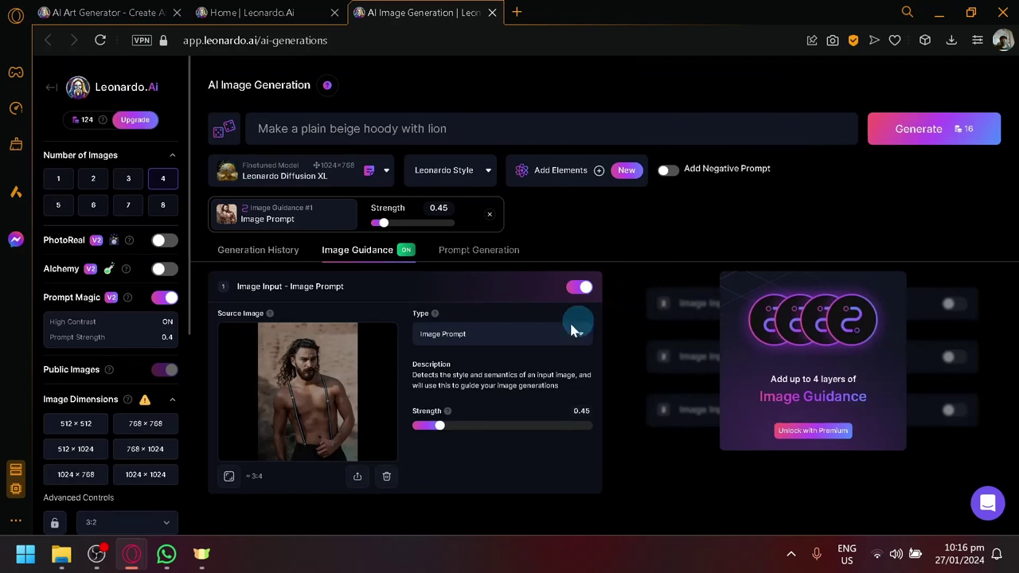
{"action": "left_click", "coordinate": [557, 335]}
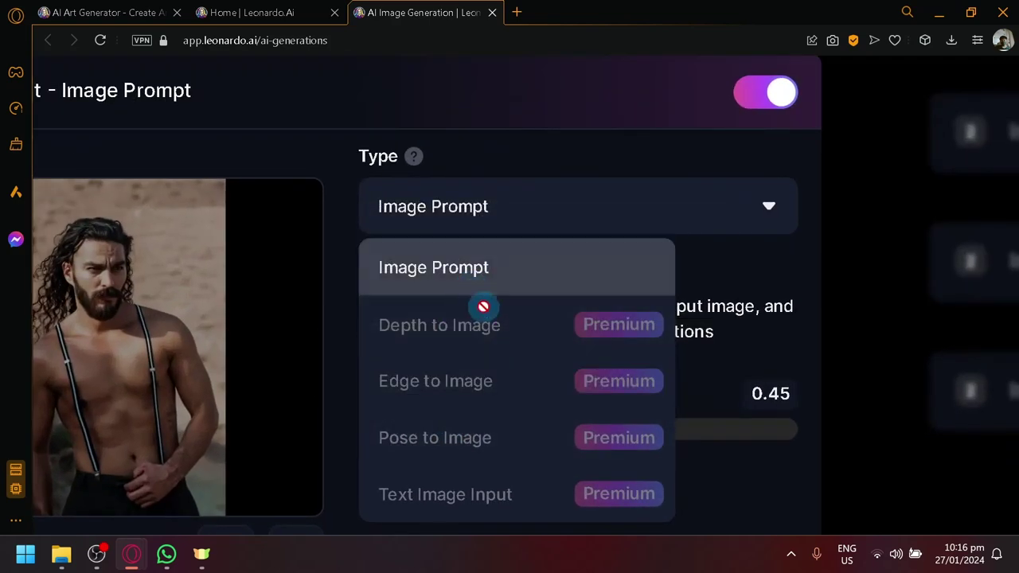
{"action": "mouse_move", "coordinate": [486, 311]}
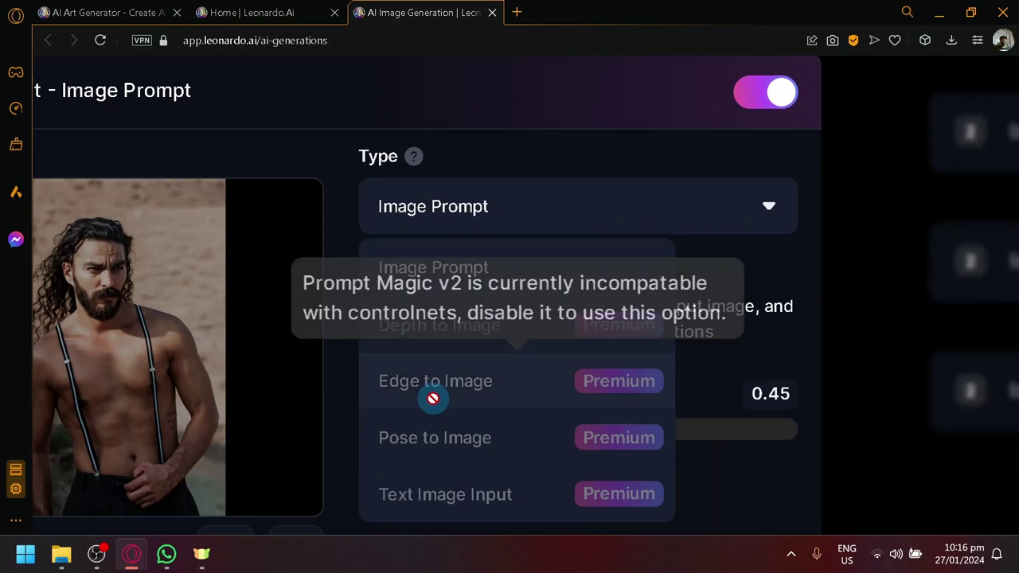
{"action": "mouse_move", "coordinate": [637, 331]}
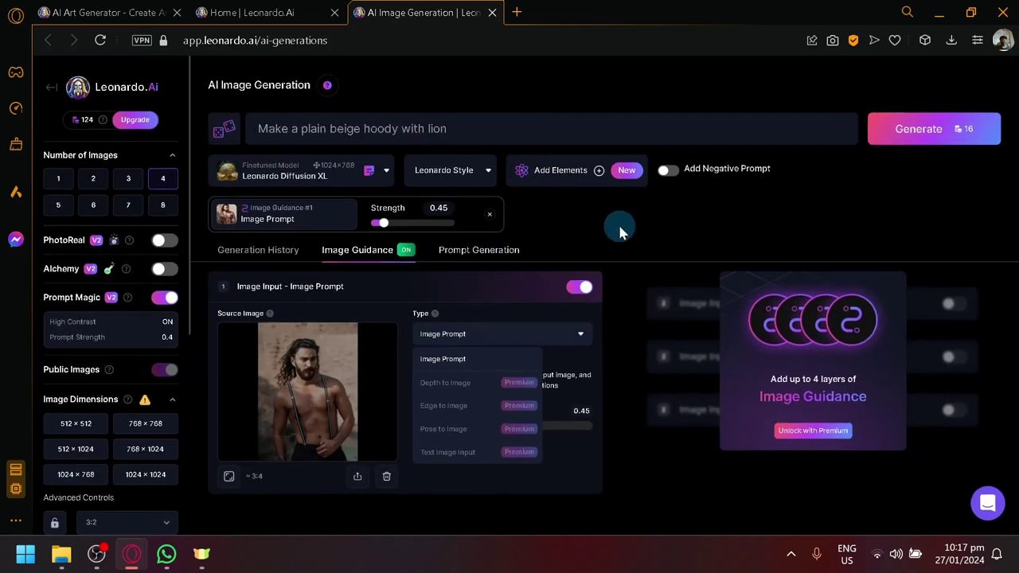
Step: Select the current generation prompt and open the samurai ink illustration from the Home gallery
{"action": "left_click", "coordinate": [618, 223]}
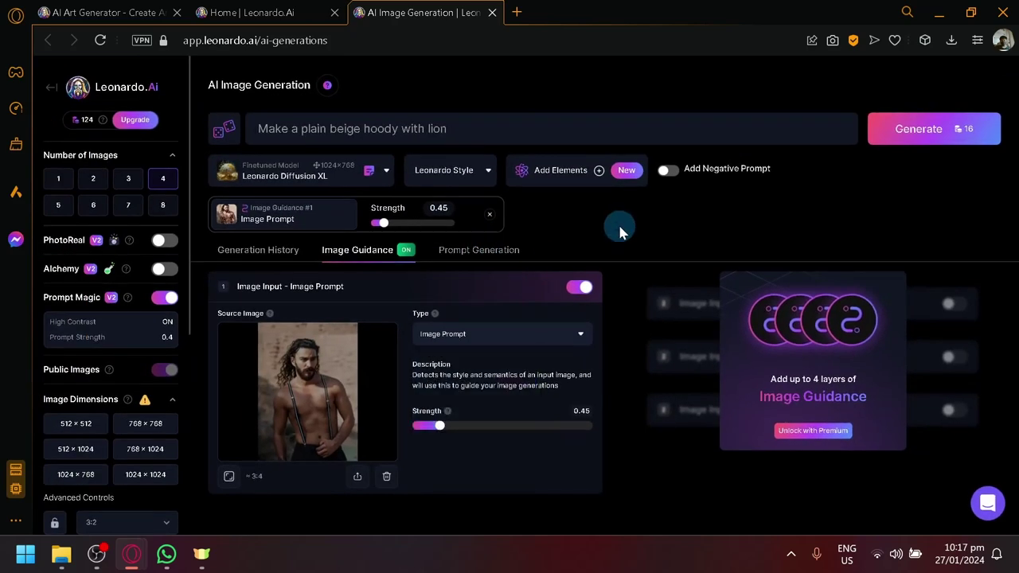
{"action": "left_click", "coordinate": [506, 120]}
{"action": "key", "text": "ctrl+a"}
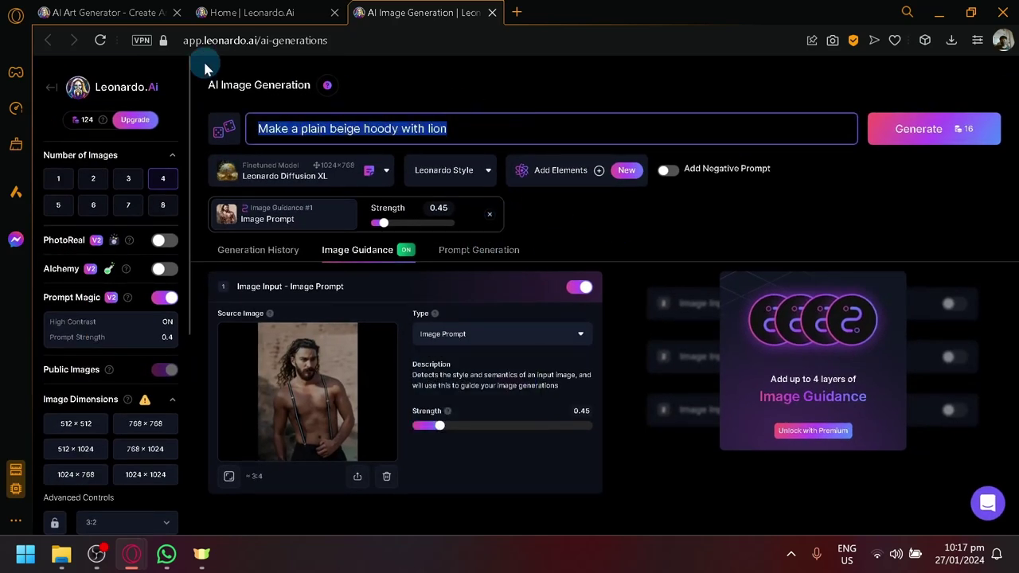
{"action": "left_click", "coordinate": [279, 9]}
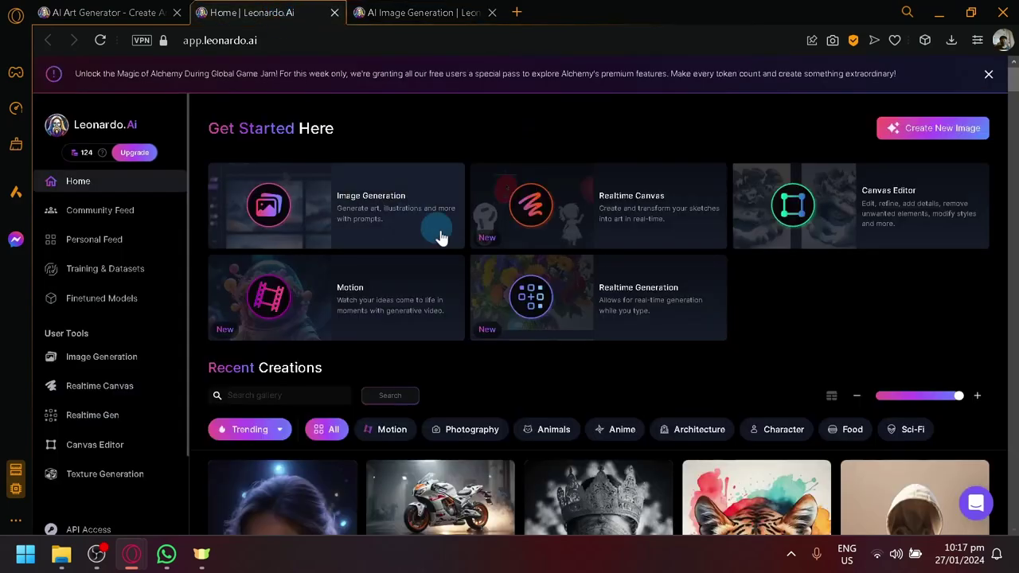
{"action": "scroll", "coordinate": [442, 235], "scroll_direction": "down", "scroll_amount": 4}
{"action": "scroll", "coordinate": [468, 259], "scroll_direction": "down", "scroll_amount": 9}
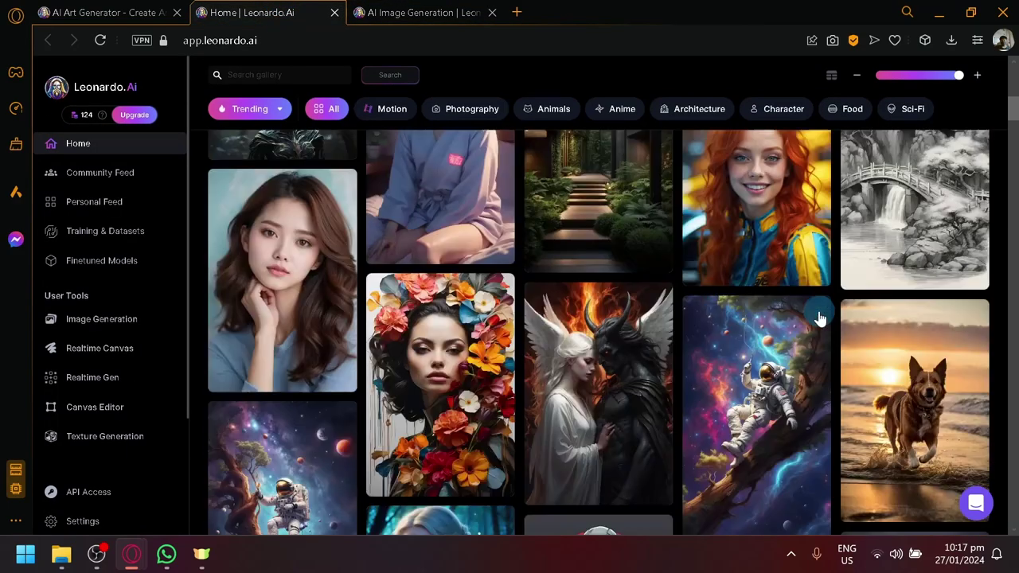
{"action": "scroll", "coordinate": [800, 279], "scroll_direction": "down", "scroll_amount": 8}
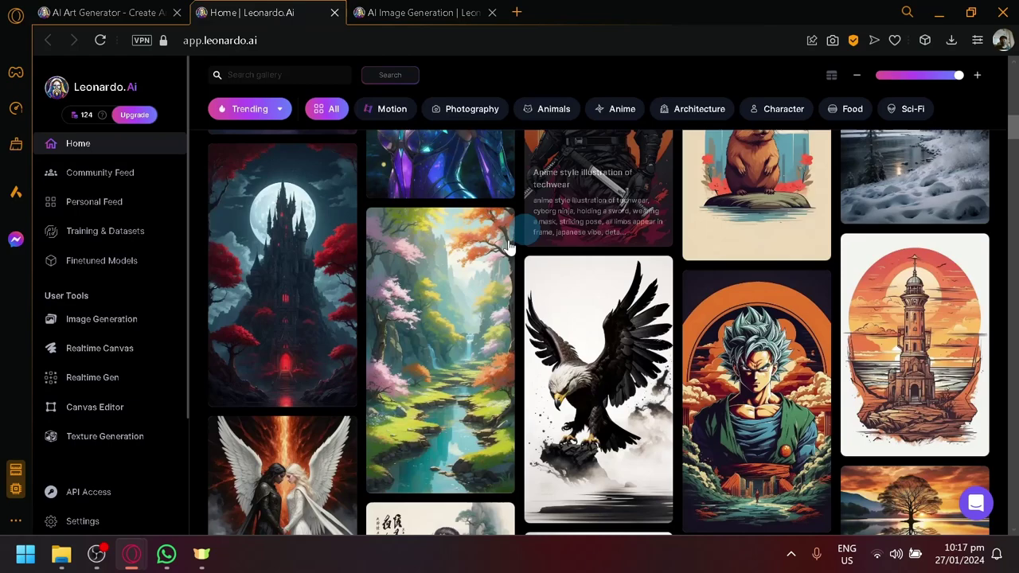
{"action": "scroll", "coordinate": [488, 348], "scroll_direction": "down", "scroll_amount": 3}
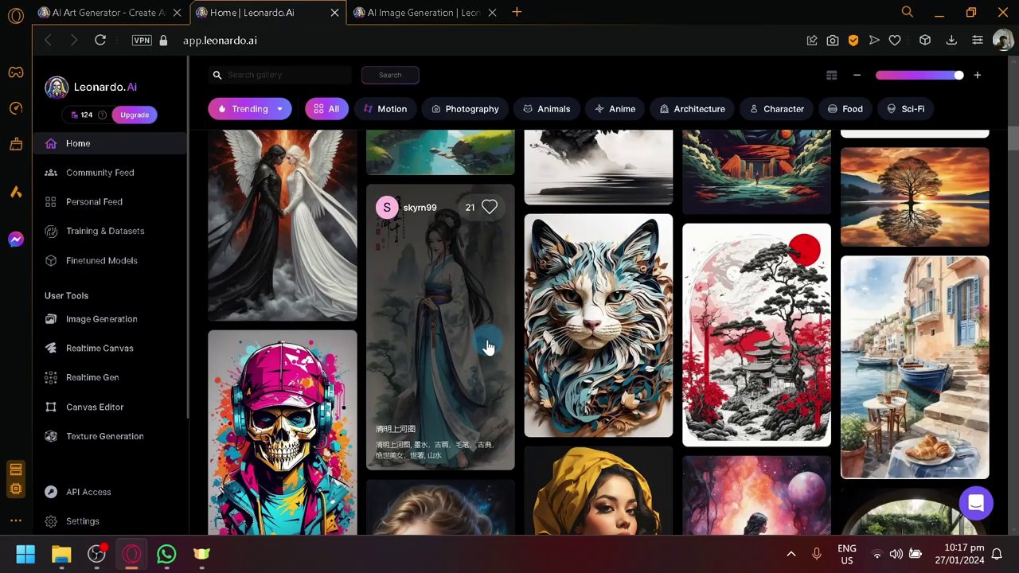
{"action": "scroll", "coordinate": [488, 348], "scroll_direction": "down", "scroll_amount": 4}
{"action": "scroll", "coordinate": [525, 318], "scroll_direction": "down", "scroll_amount": 6}
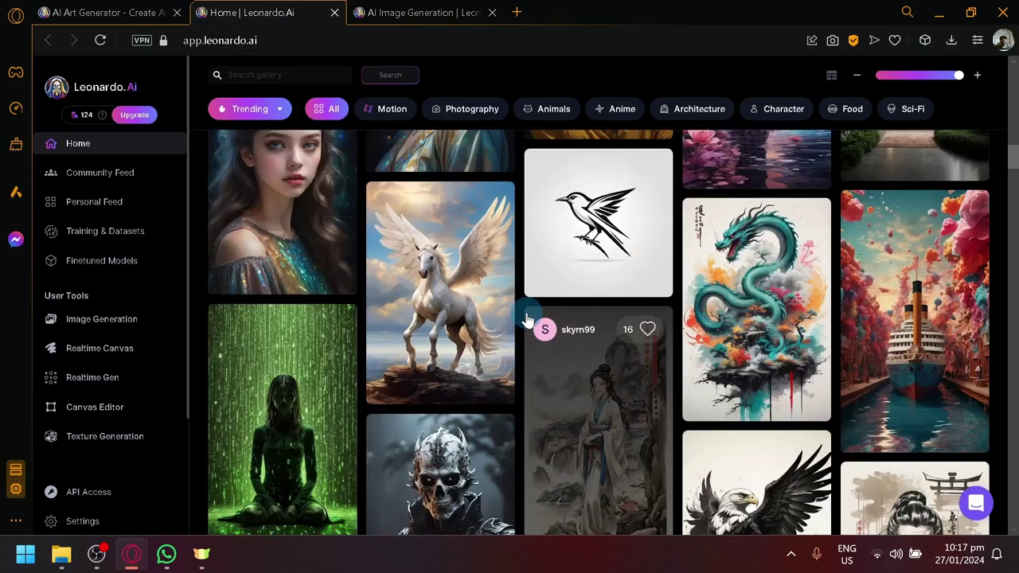
{"action": "scroll", "coordinate": [525, 318], "scroll_direction": "down", "scroll_amount": 2}
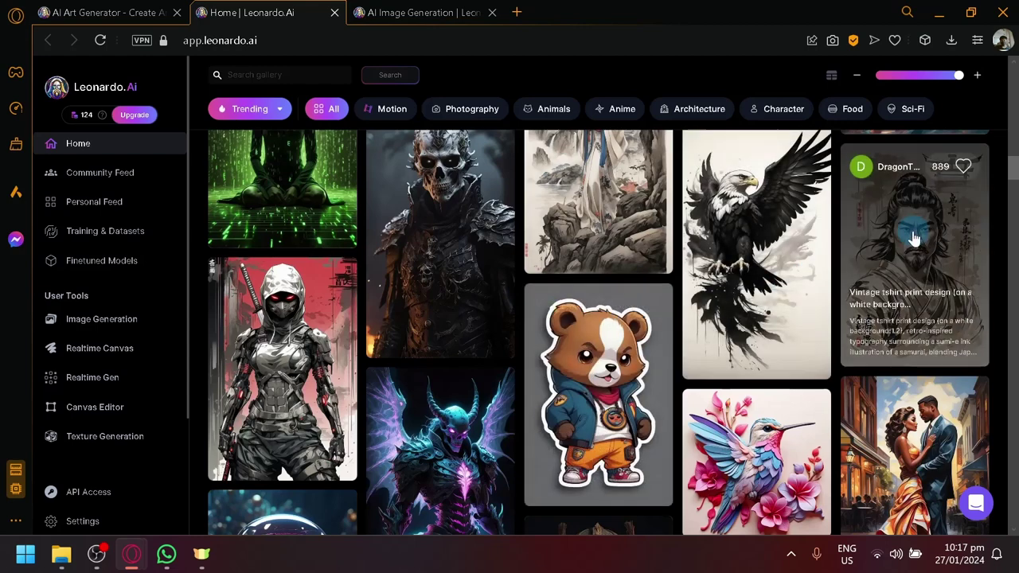
{"action": "left_click", "coordinate": [912, 228]}
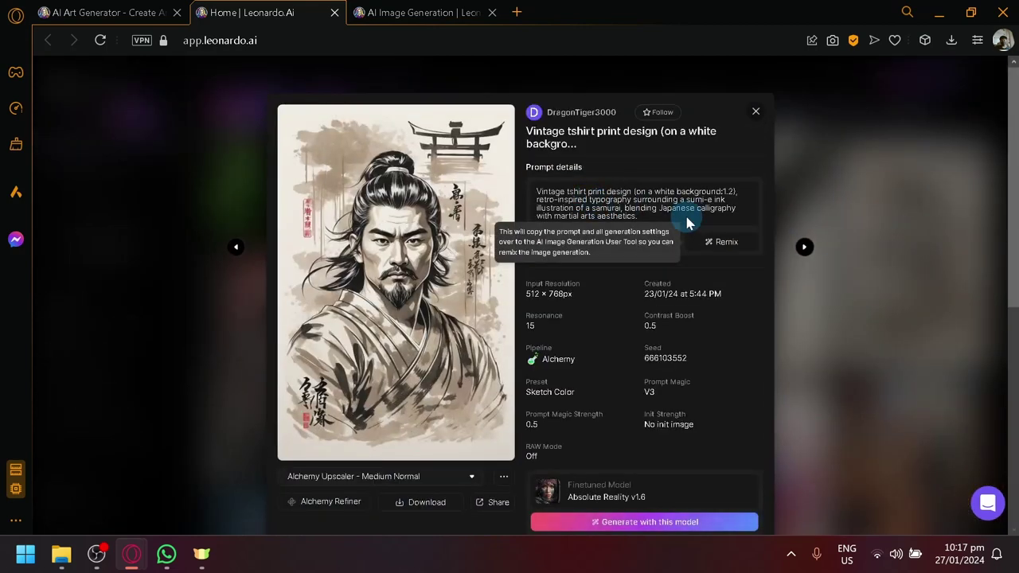
Step: Copy the samurai 'Vintage tshirt print design' prompt and paste it over the generation prompt
{"action": "left_click_drag", "start_coordinate": [609, 214], "coordinate": [537, 201]}
{"action": "key", "text": "ctrl+c"}
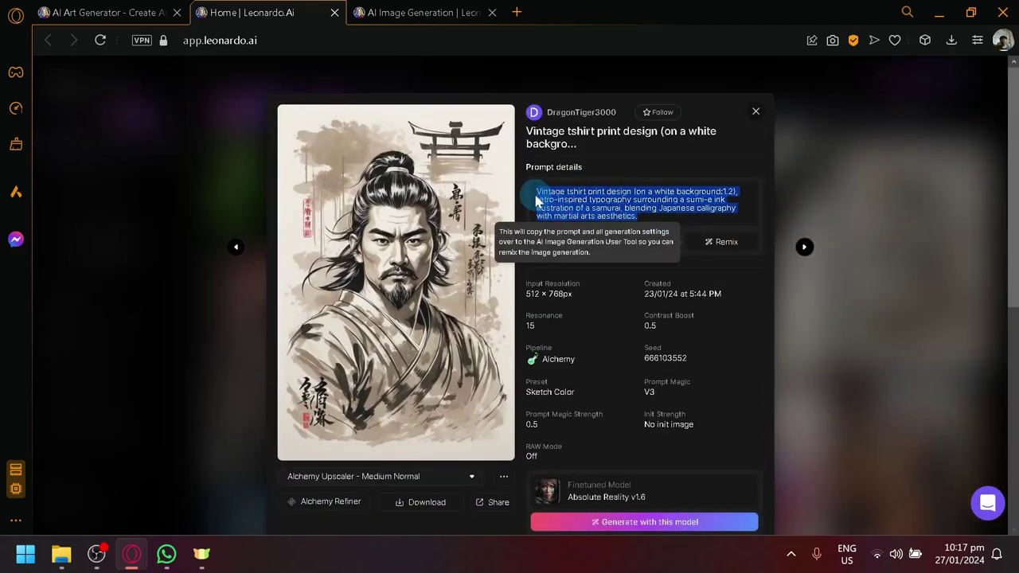
{"action": "left_click", "coordinate": [446, 14]}
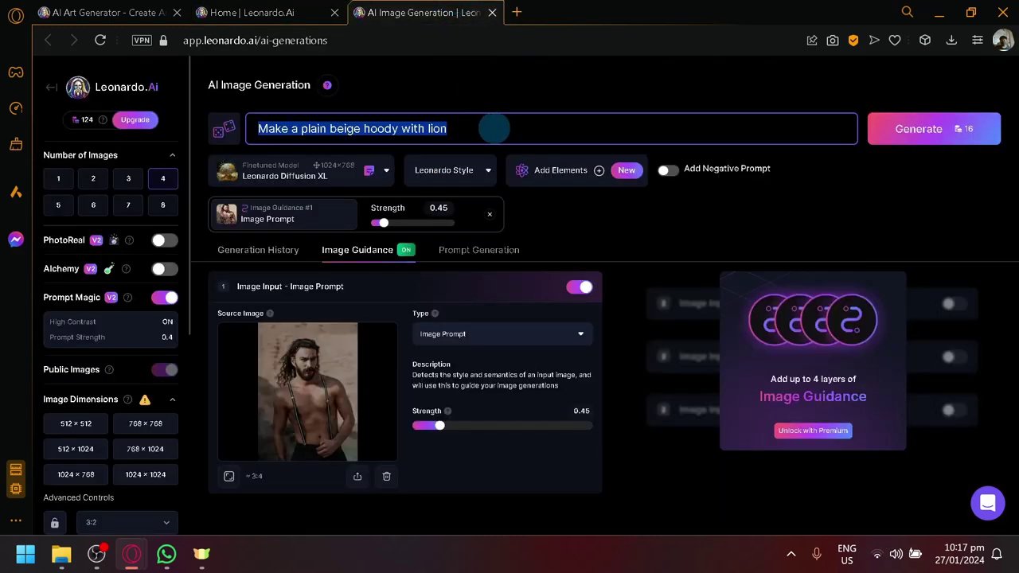
{"action": "key", "text": "ctrl+v"}
{"action": "left_click", "coordinate": [247, 13]}
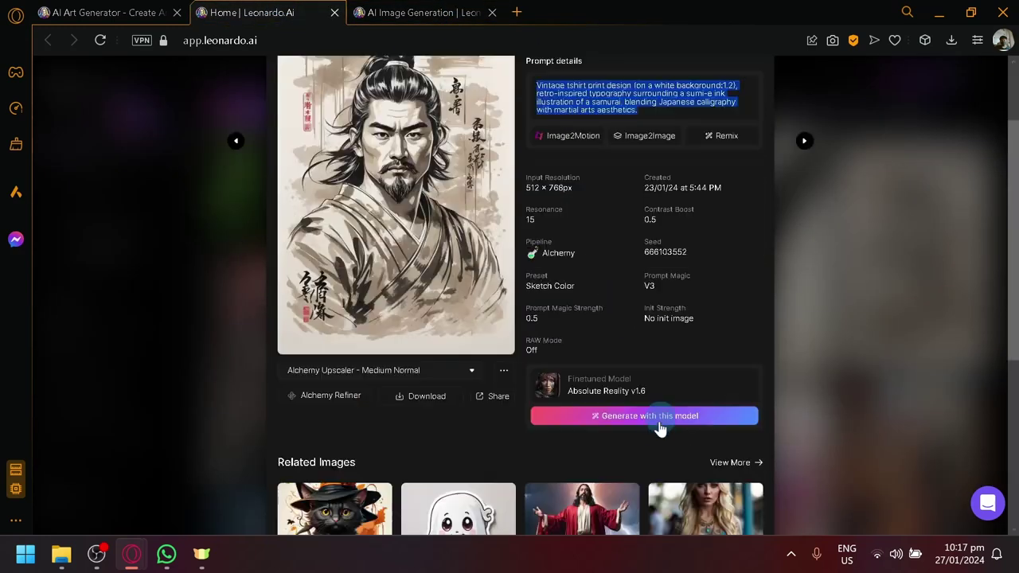
Step: Keep the Leonardo Diffusion XL model and generate the samurai prompt batch for 16 tokens
{"action": "left_click", "coordinate": [422, 13]}
{"action": "left_click", "coordinate": [360, 203]}
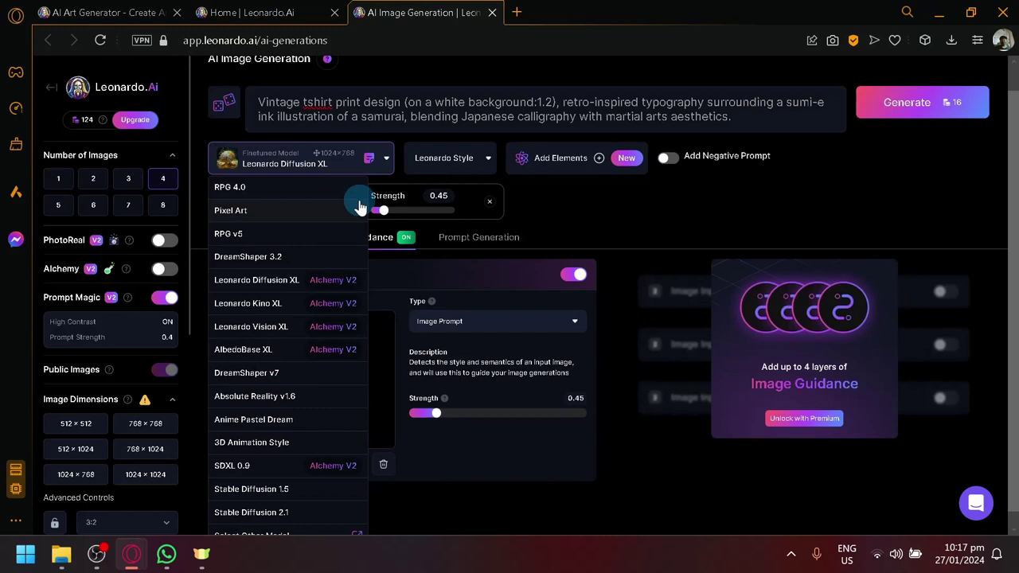
{"action": "left_click", "coordinate": [362, 200]}
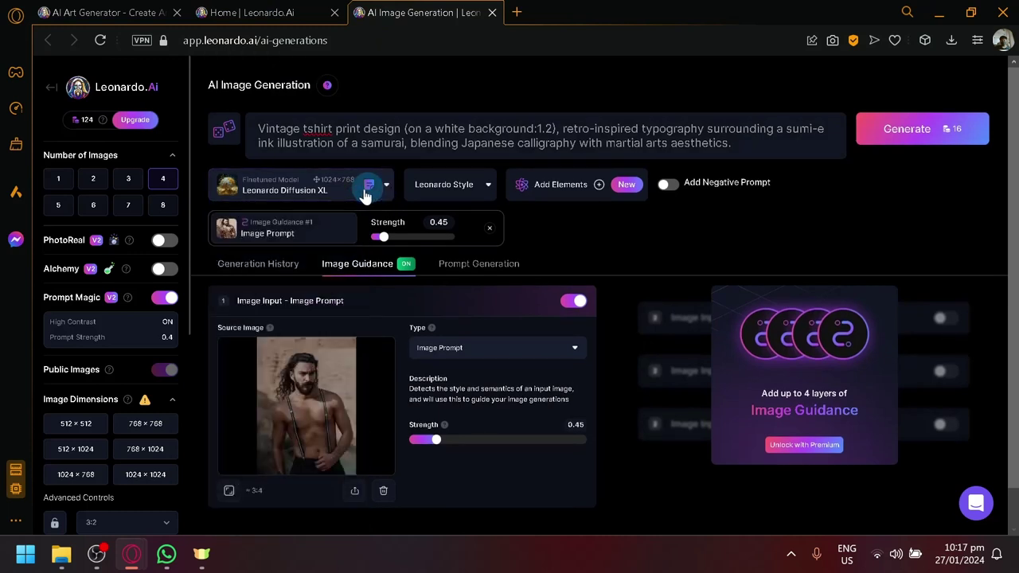
{"action": "left_click", "coordinate": [928, 130]}
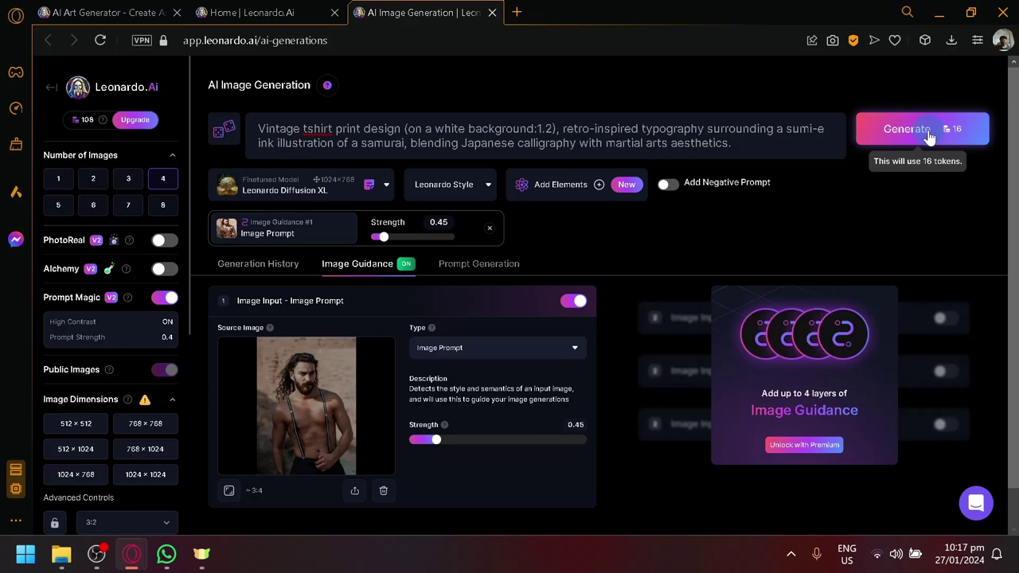
Step: Open Generation History to follow the new samurai results
{"action": "scroll", "coordinate": [473, 255], "scroll_direction": "down", "scroll_amount": 1}
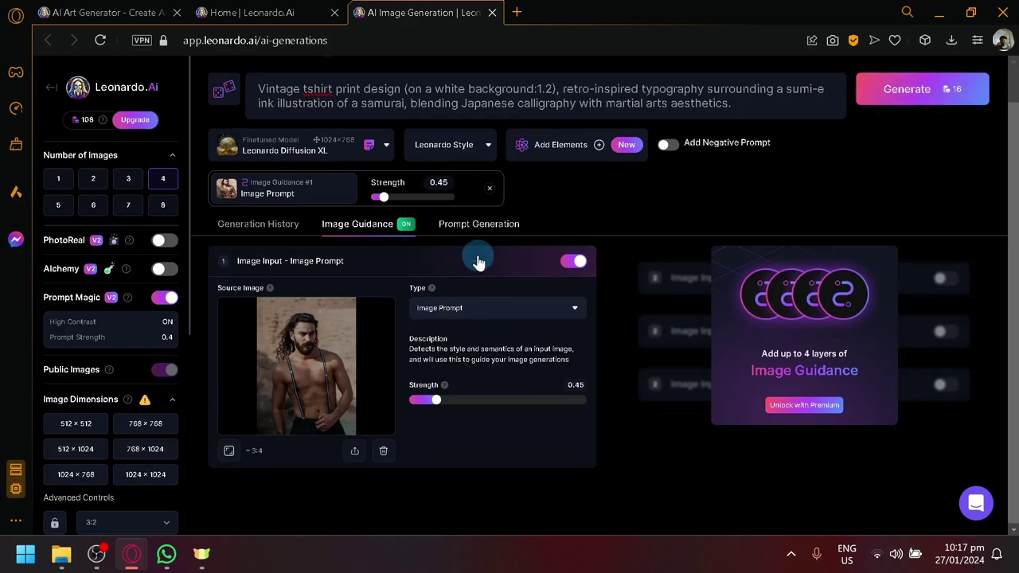
{"action": "left_click", "coordinate": [271, 226]}
{"action": "scroll", "coordinate": [267, 232], "scroll_direction": "down", "scroll_amount": 2}
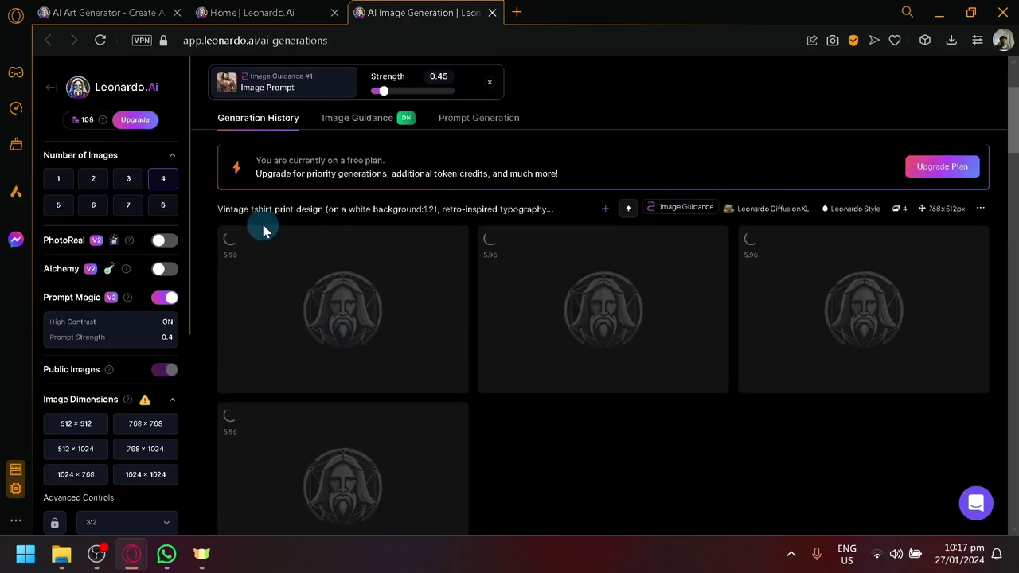
{"action": "scroll", "coordinate": [56, 185], "scroll_direction": "up", "scroll_amount": 5}
Step: Try 8 images (32 tokens), then set Number of Images back to 4 for 16 tokens
{"action": "left_click", "coordinate": [54, 180]}
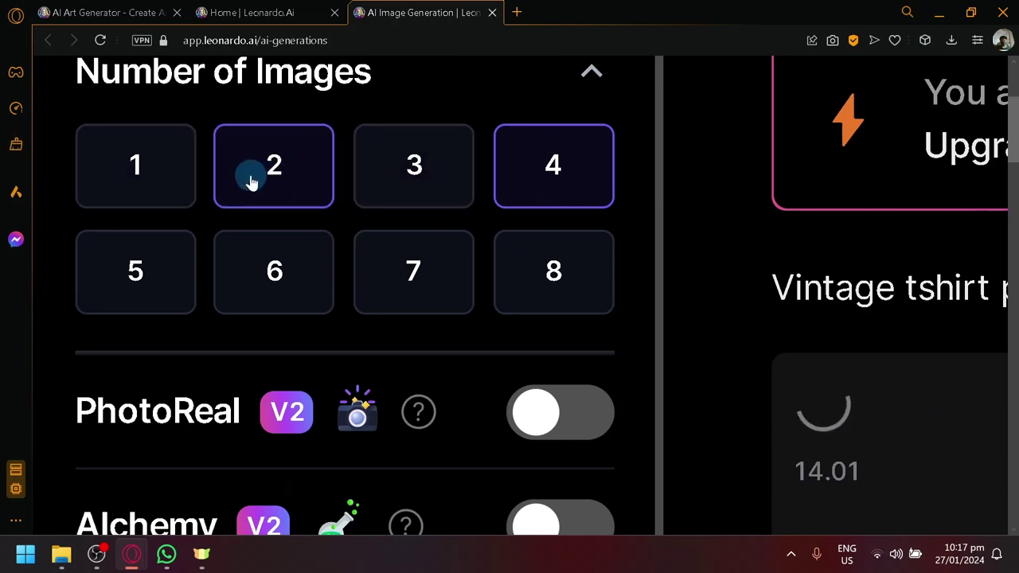
{"action": "scroll", "coordinate": [250, 178], "scroll_direction": "down", "scroll_amount": 5}
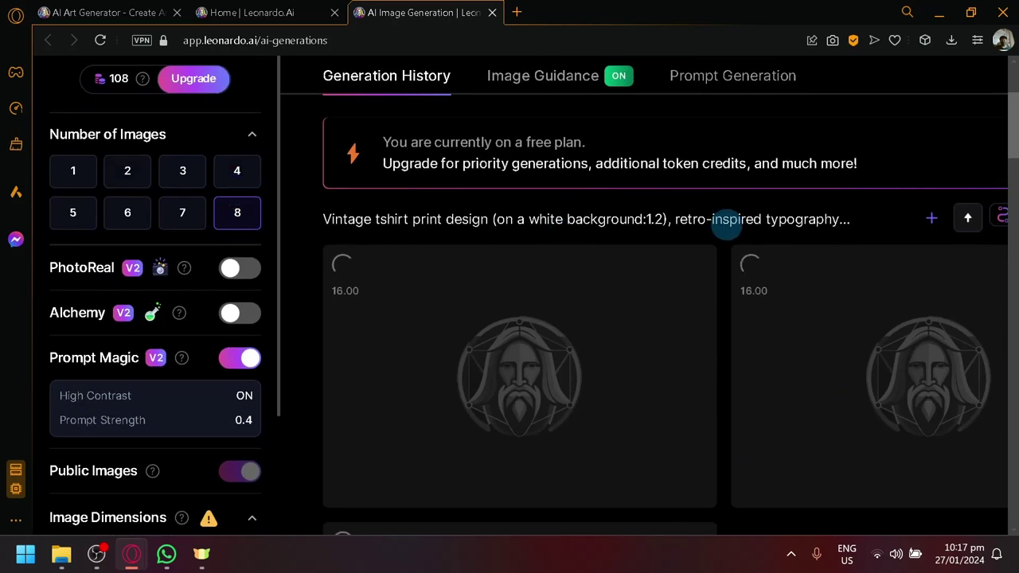
{"action": "scroll", "coordinate": [727, 226], "scroll_direction": "down", "scroll_amount": 3}
{"action": "scroll", "coordinate": [971, 225], "scroll_direction": "up", "scroll_amount": 2}
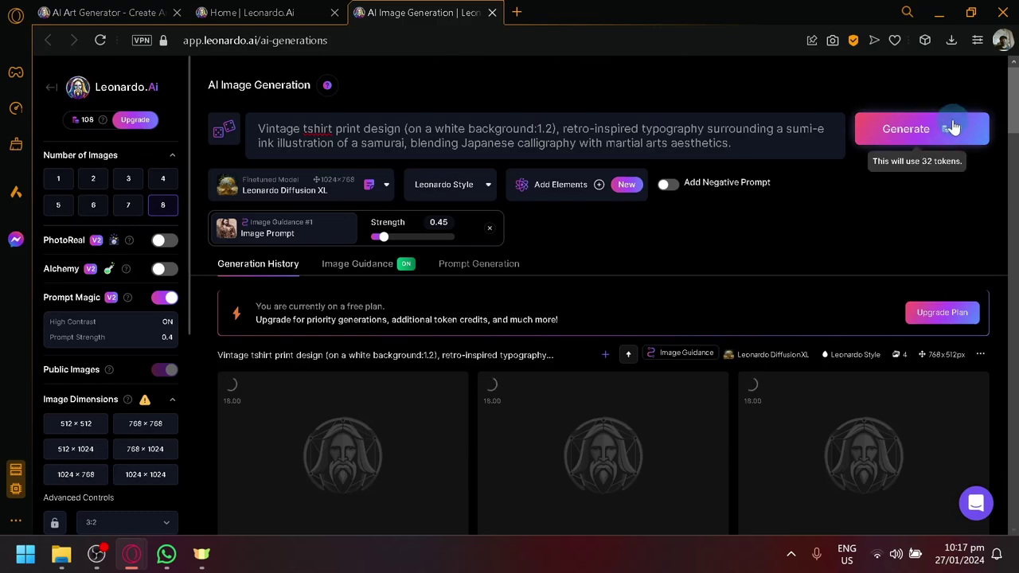
{"action": "scroll", "coordinate": [953, 127], "scroll_direction": "up", "scroll_amount": 3}
{"action": "scroll", "coordinate": [955, 129], "scroll_direction": "down", "scroll_amount": 3}
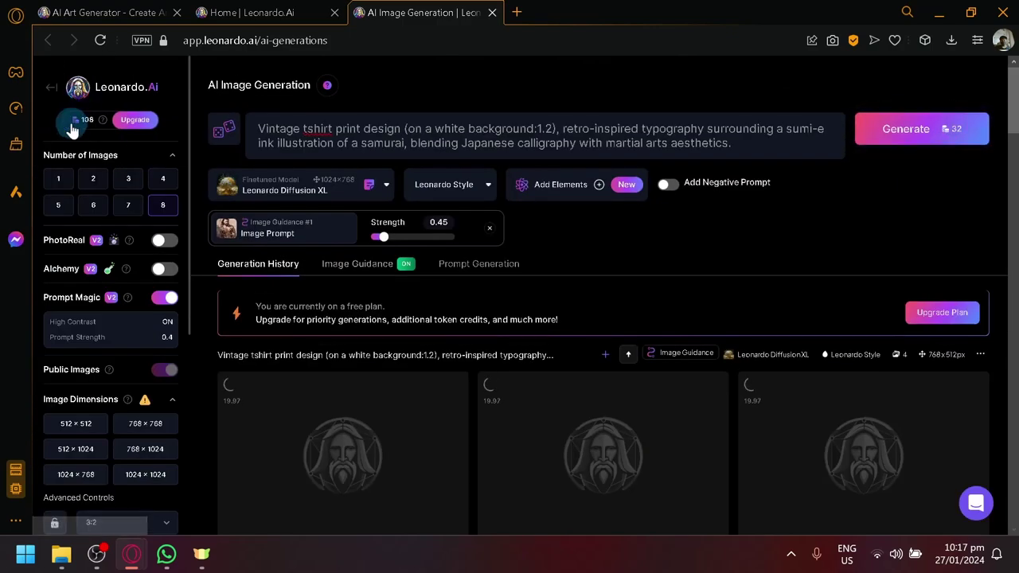
{"action": "scroll", "coordinate": [70, 120], "scroll_direction": "up", "scroll_amount": 3}
{"action": "scroll", "coordinate": [70, 120], "scroll_direction": "down", "scroll_amount": 3}
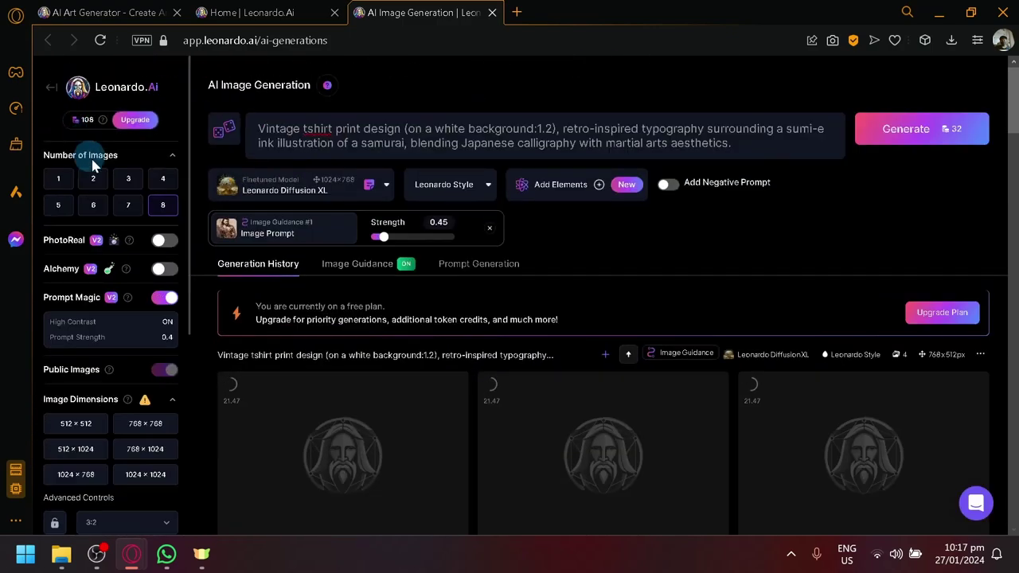
{"action": "left_click", "coordinate": [156, 180]}
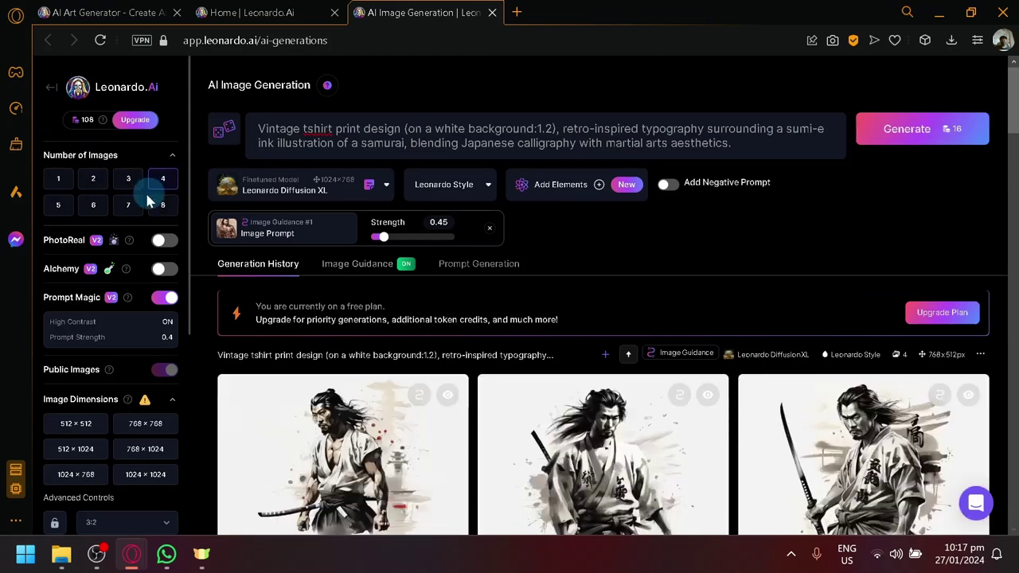
Step: Open the downloaded portrait photo from the browser's Downloads list for comparison
{"action": "scroll", "coordinate": [585, 313], "scroll_direction": "down", "scroll_amount": 4}
{"action": "scroll", "coordinate": [583, 316], "scroll_direction": "up", "scroll_amount": 3}
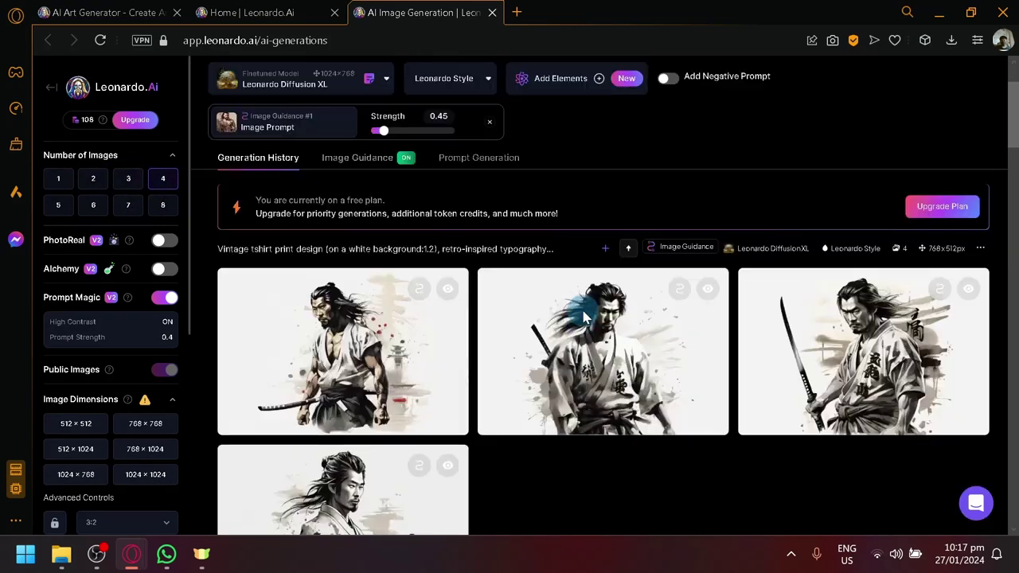
{"action": "scroll", "coordinate": [583, 317], "scroll_direction": "down", "scroll_amount": 1}
{"action": "scroll", "coordinate": [394, 285], "scroll_direction": "up", "scroll_amount": 5}
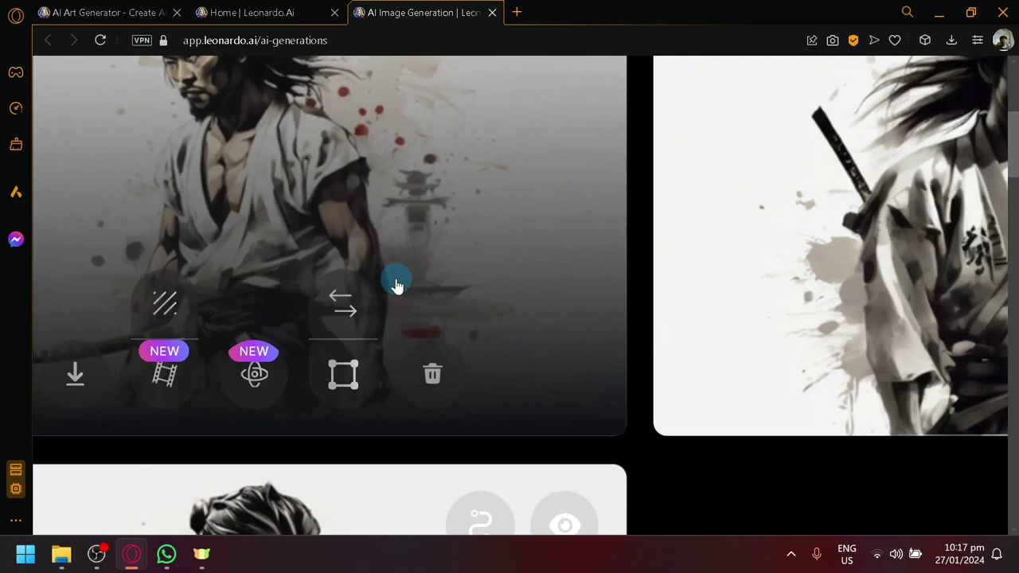
{"action": "scroll", "coordinate": [396, 285], "scroll_direction": "down", "scroll_amount": 5}
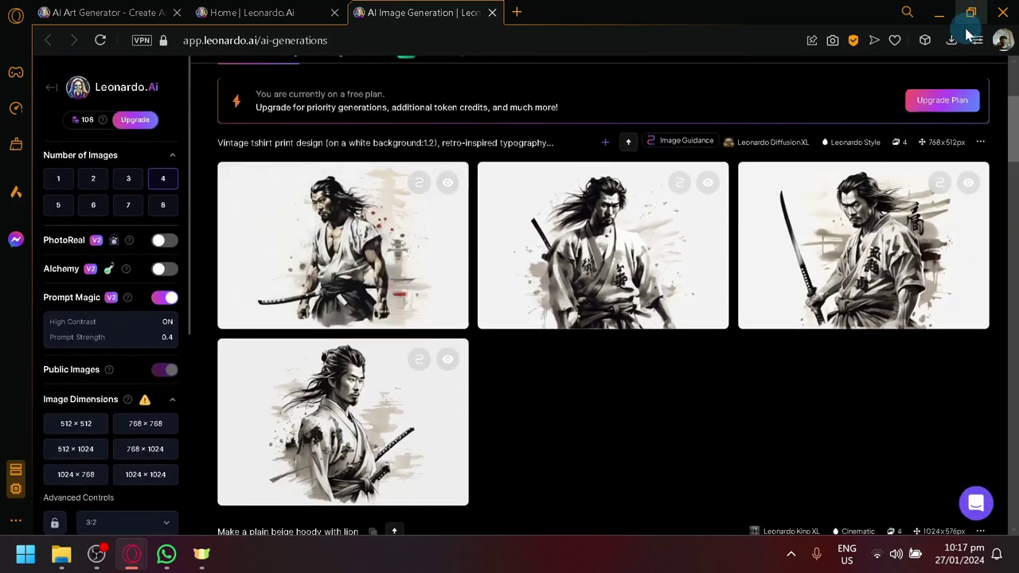
{"action": "left_click", "coordinate": [952, 39]}
{"action": "left_click", "coordinate": [873, 127]}
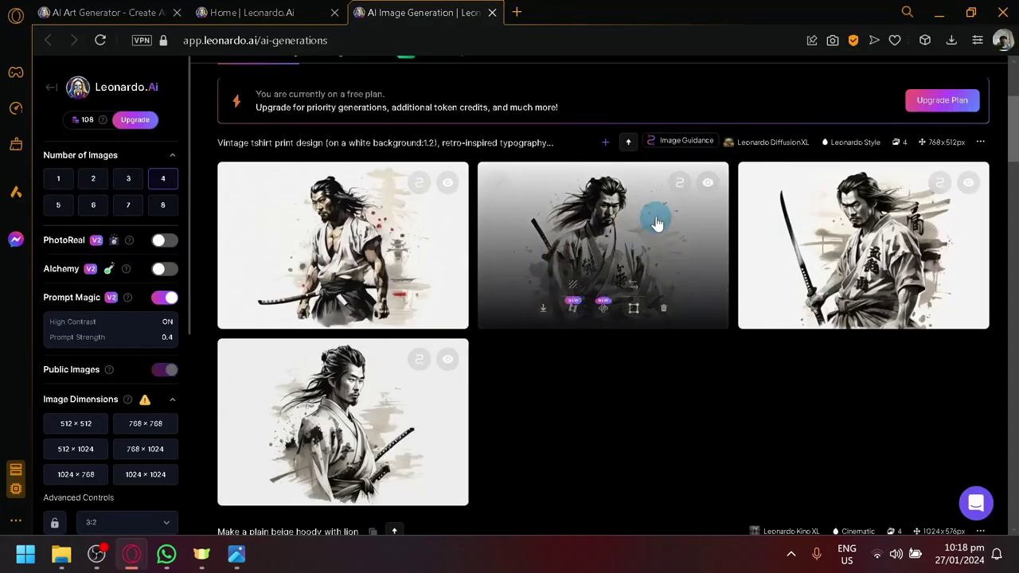
Step: Enlarge one ink samurai result for a closer look, then close it
{"action": "left_click", "coordinate": [654, 221]}
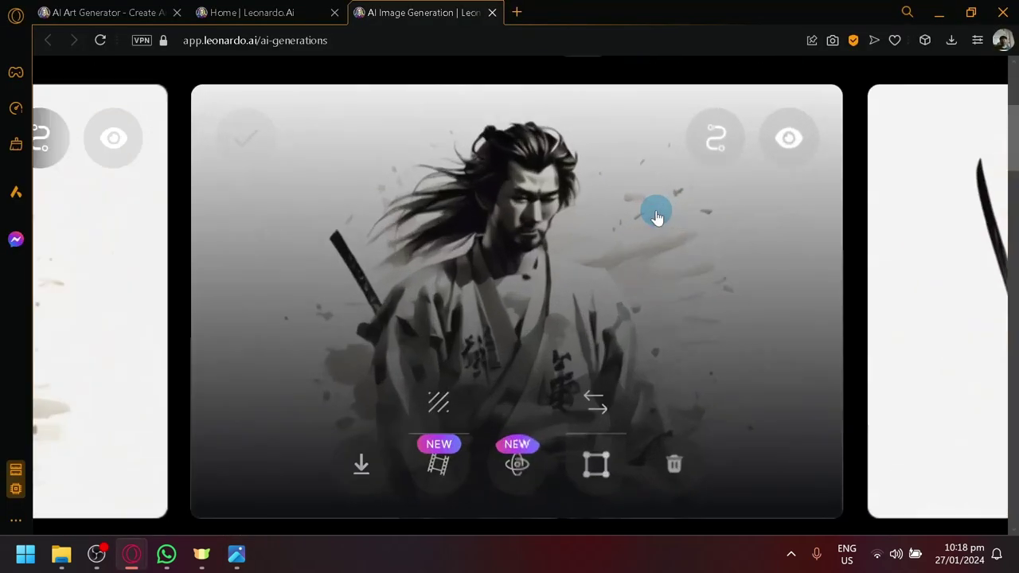
{"action": "key", "text": "Escape"}
{"action": "scroll", "coordinate": [581, 428], "scroll_direction": "down", "scroll_amount": 3}
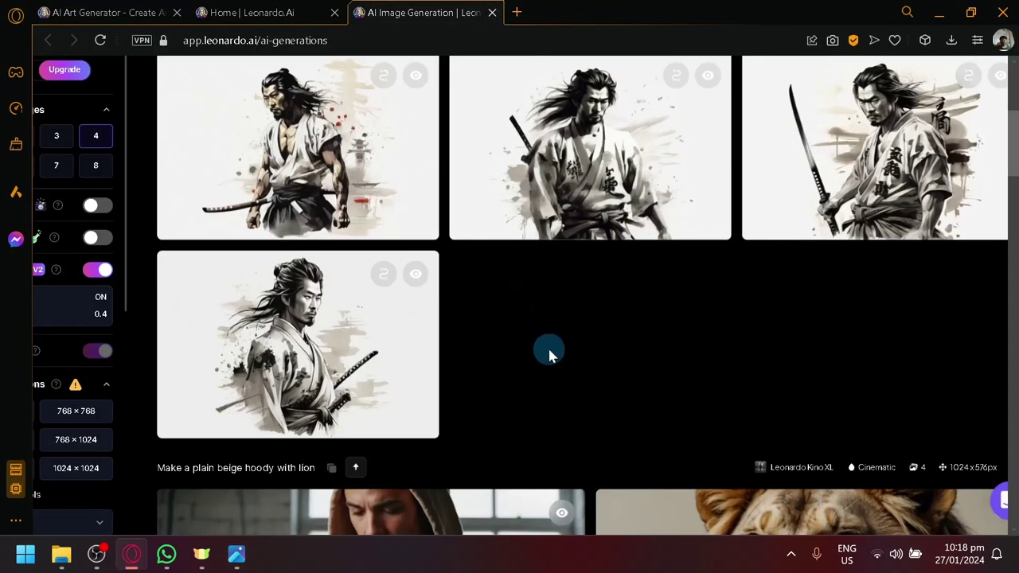
{"action": "scroll", "coordinate": [547, 350], "scroll_direction": "up", "scroll_amount": 4}
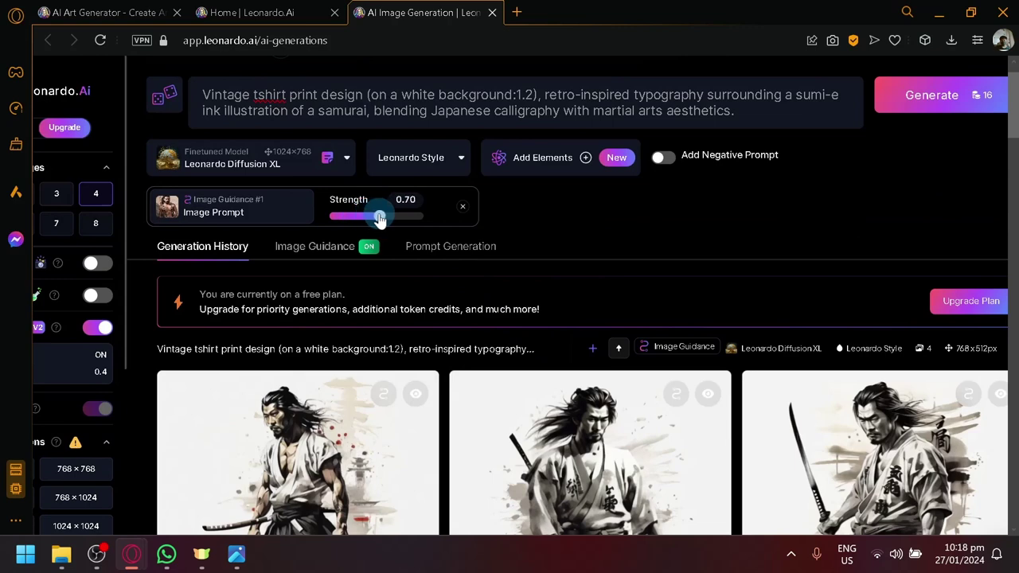
Step: Generate a new samurai batch at image prompt strength 0.70
{"action": "left_click", "coordinate": [936, 99]}
{"action": "scroll", "coordinate": [677, 287], "scroll_direction": "down", "scroll_amount": 1}
{"action": "scroll", "coordinate": [676, 291], "scroll_direction": "down", "scroll_amount": 3}
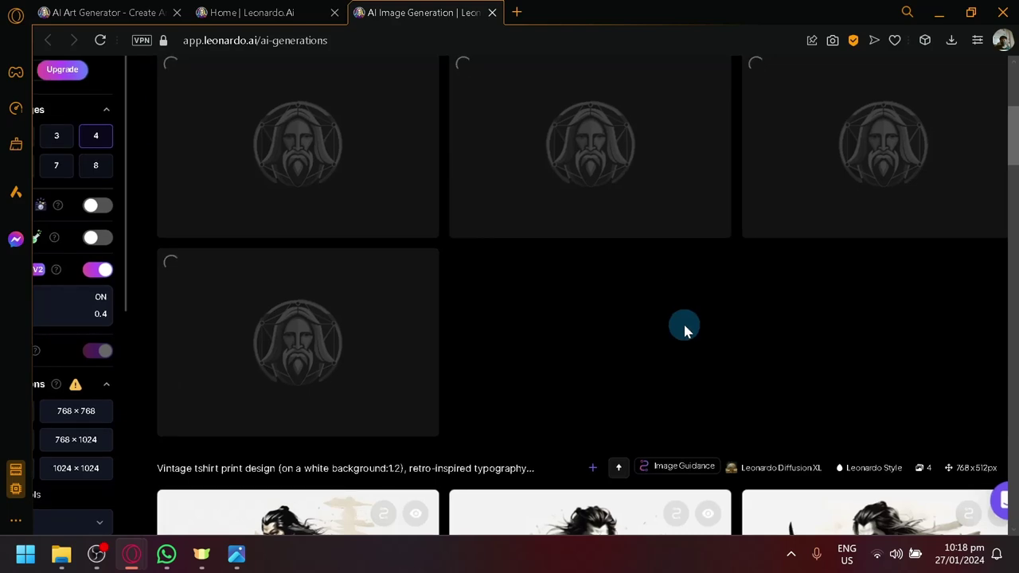
{"action": "scroll", "coordinate": [685, 330], "scroll_direction": "down", "scroll_amount": 6}
{"action": "scroll", "coordinate": [587, 402], "scroll_direction": "up", "scroll_amount": 5}
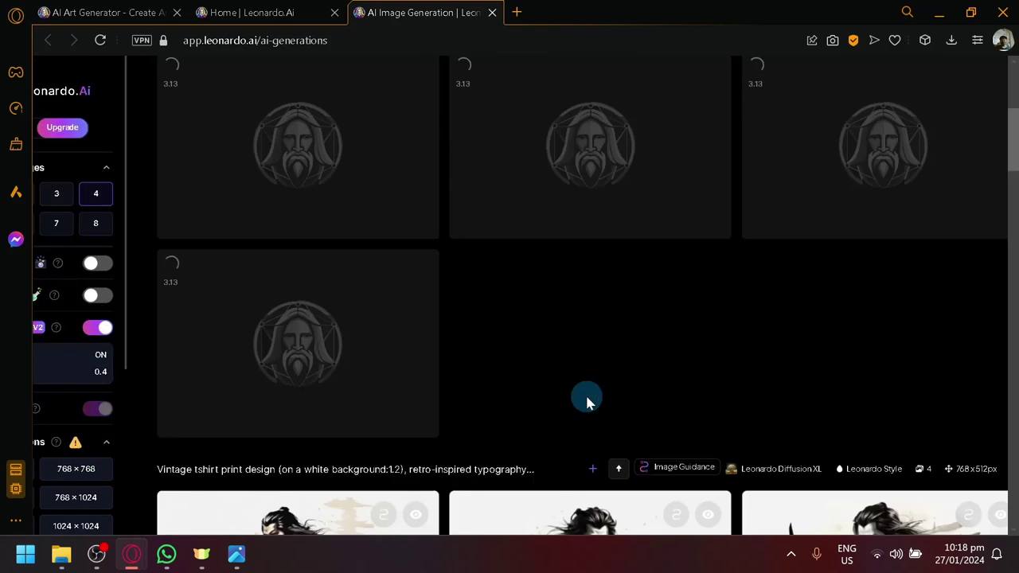
{"action": "scroll", "coordinate": [549, 399], "scroll_direction": "up", "scroll_amount": 5}
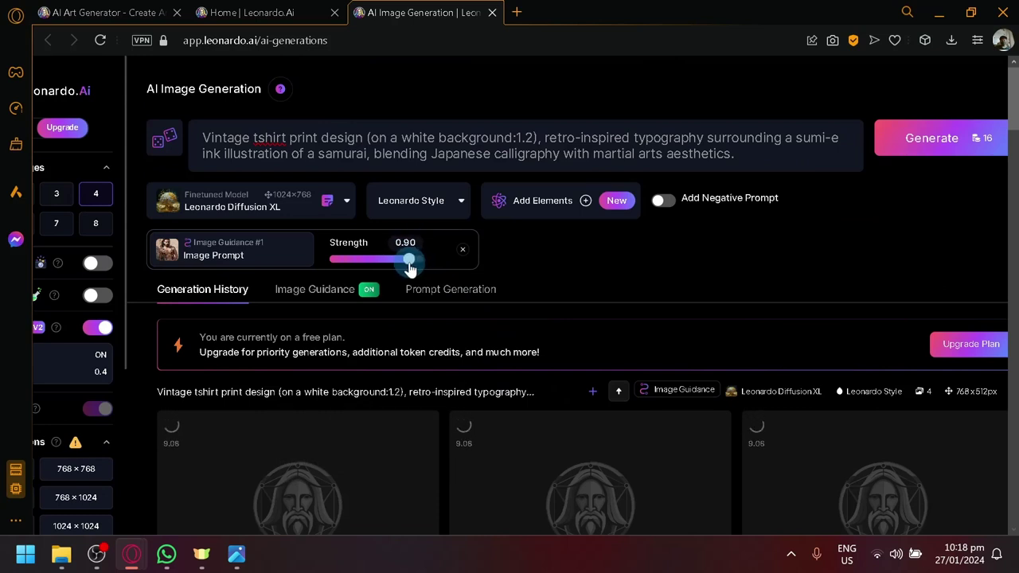
Step: Generate another samurai batch with the strength raised to 0.90
{"action": "left_click", "coordinate": [880, 143]}
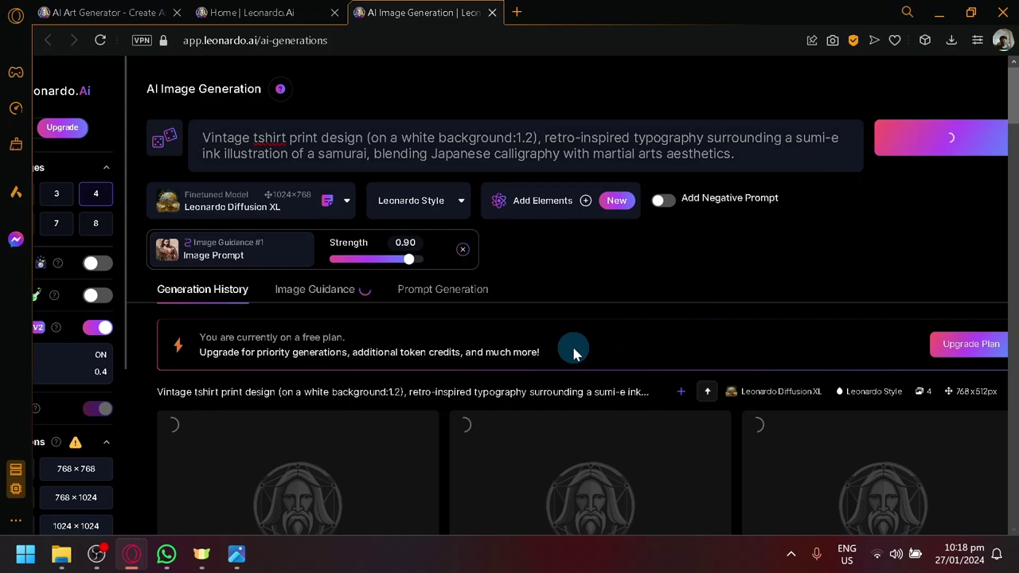
{"action": "scroll", "coordinate": [497, 335], "scroll_direction": "down", "scroll_amount": 5}
{"action": "scroll", "coordinate": [491, 323], "scroll_direction": "up", "scroll_amount": 5}
{"action": "scroll", "coordinate": [486, 327], "scroll_direction": "down", "scroll_amount": 5}
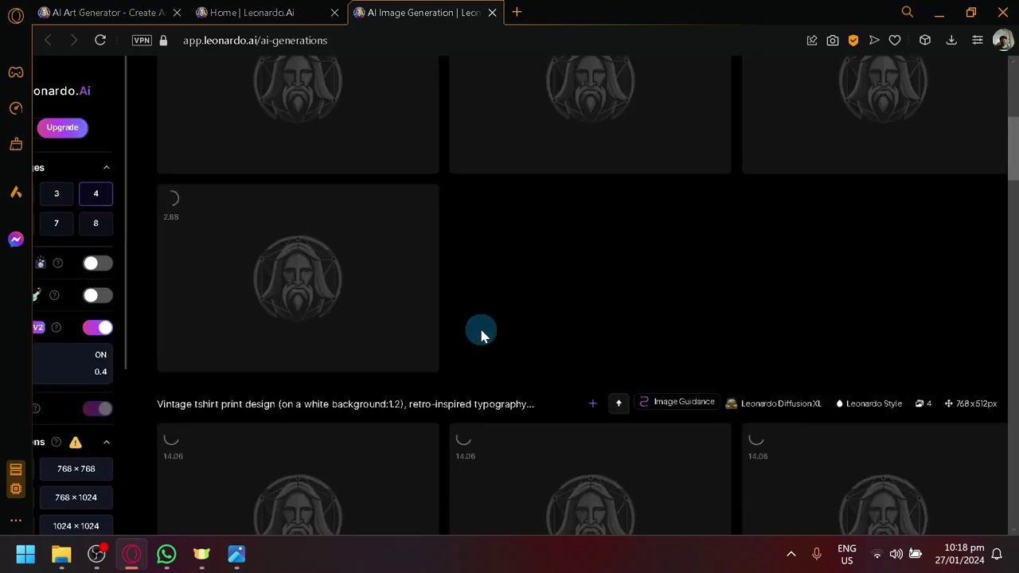
Step: Revisit the earlier gallery image's prompt details, then close them to browse
{"action": "scroll", "coordinate": [479, 325], "scroll_direction": "up", "scroll_amount": 5}
{"action": "left_click", "coordinate": [306, 9]}
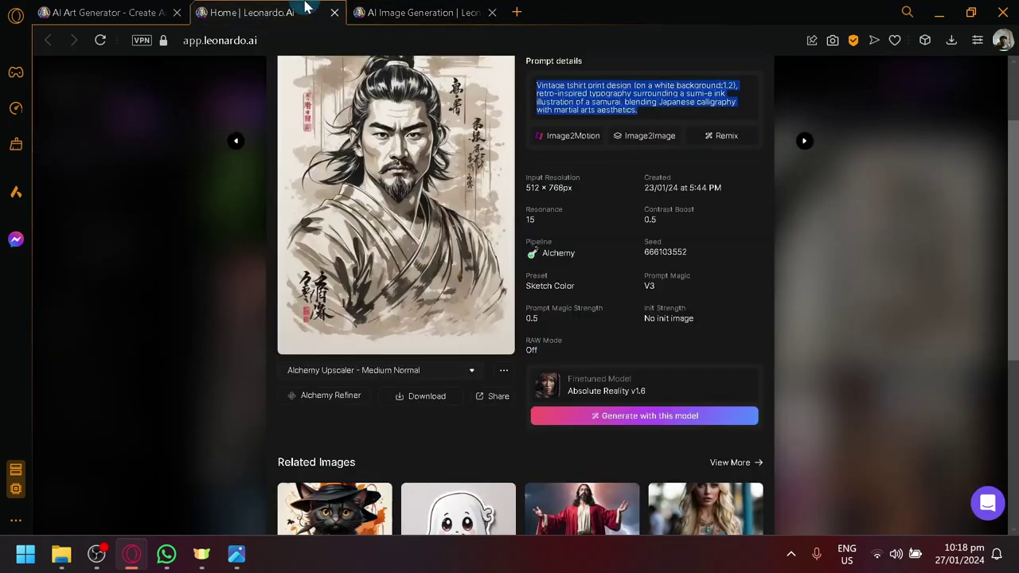
{"action": "left_click", "coordinate": [831, 299]}
Step: Scroll the Home gallery and open the 'Armoured Samurai with oni mask' image's details
{"action": "scroll", "coordinate": [832, 303], "scroll_direction": "down", "scroll_amount": 5}
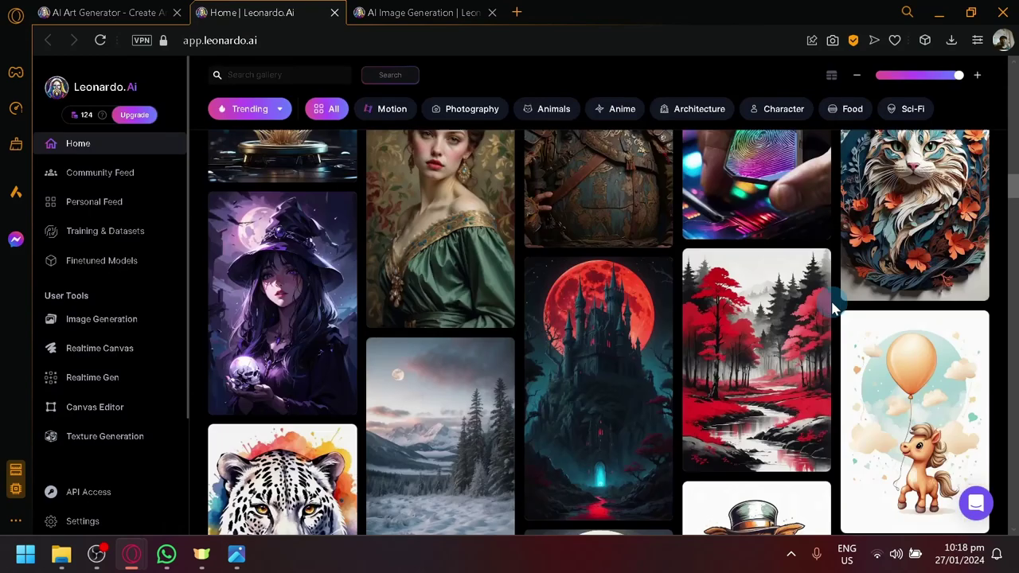
{"action": "scroll", "coordinate": [832, 309], "scroll_direction": "down", "scroll_amount": 4}
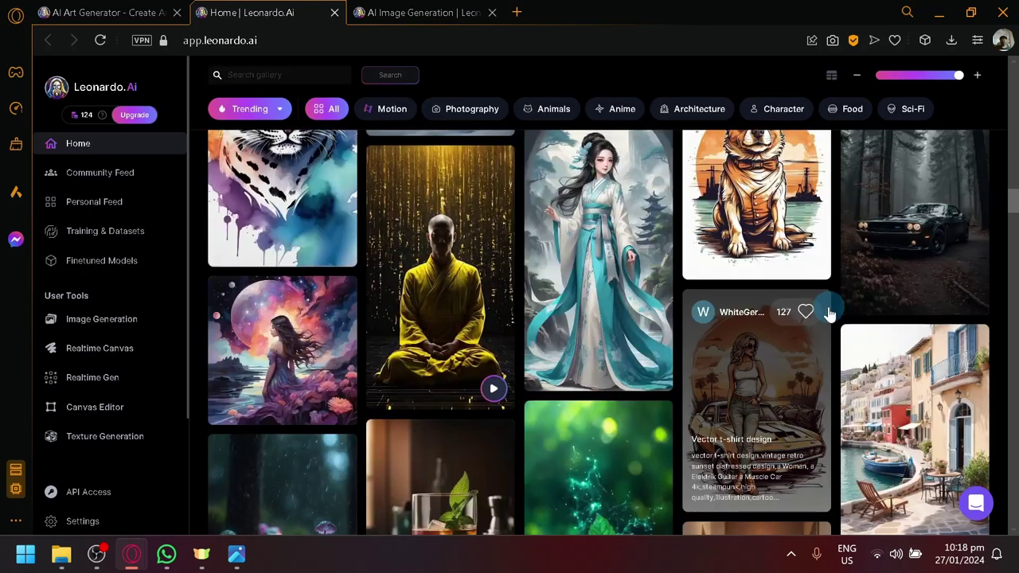
{"action": "scroll", "coordinate": [827, 312], "scroll_direction": "down", "scroll_amount": 4}
{"action": "scroll", "coordinate": [757, 351], "scroll_direction": "down", "scroll_amount": 2}
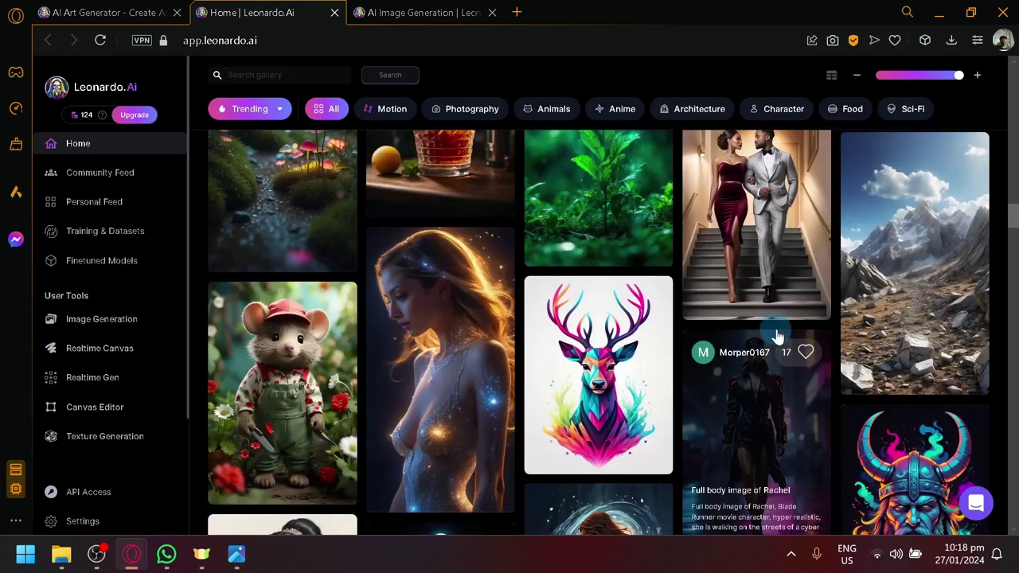
{"action": "scroll", "coordinate": [776, 339], "scroll_direction": "down", "scroll_amount": 2}
{"action": "scroll", "coordinate": [773, 446], "scroll_direction": "down", "scroll_amount": 3}
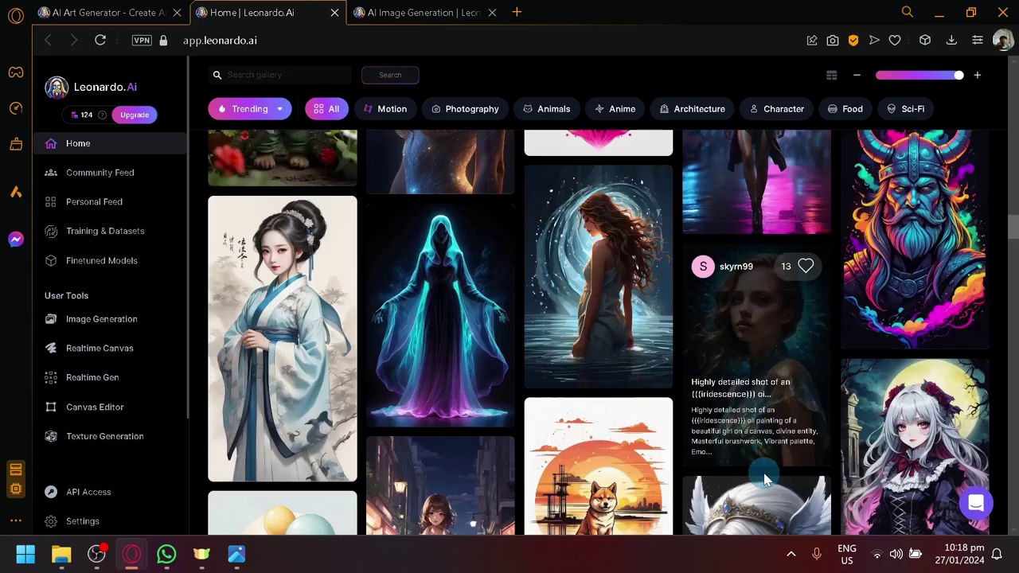
{"action": "scroll", "coordinate": [428, 217], "scroll_direction": "up", "scroll_amount": 1}
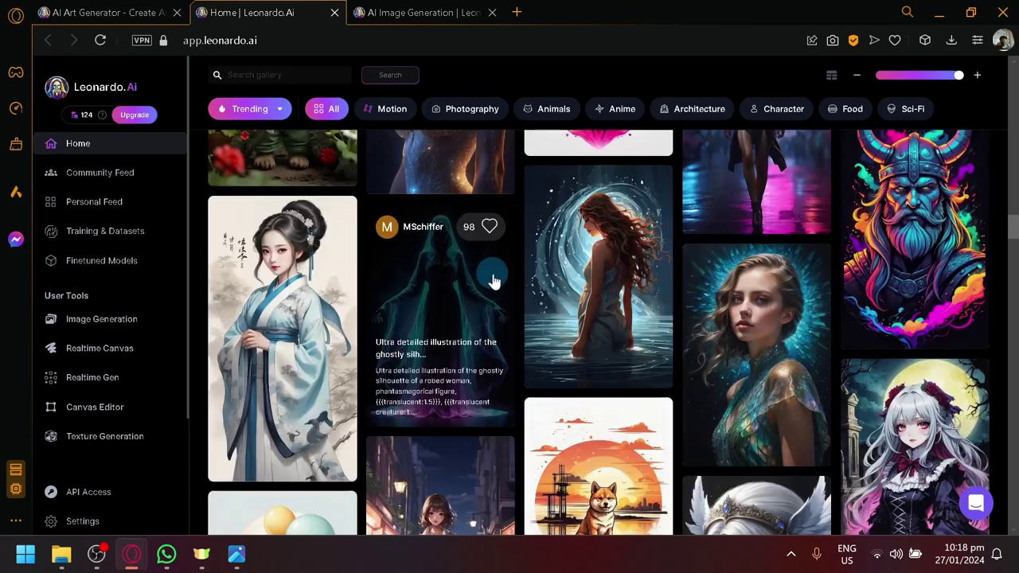
{"action": "scroll", "coordinate": [521, 289], "scroll_direction": "down", "scroll_amount": 6}
{"action": "scroll", "coordinate": [521, 294], "scroll_direction": "down", "scroll_amount": 15}
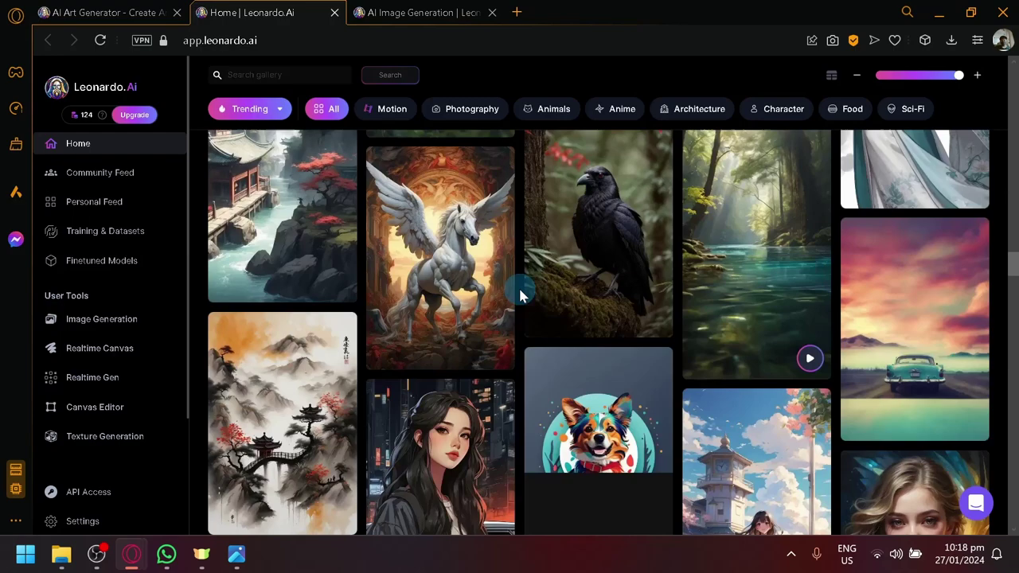
{"action": "scroll", "coordinate": [518, 295], "scroll_direction": "down", "scroll_amount": 3}
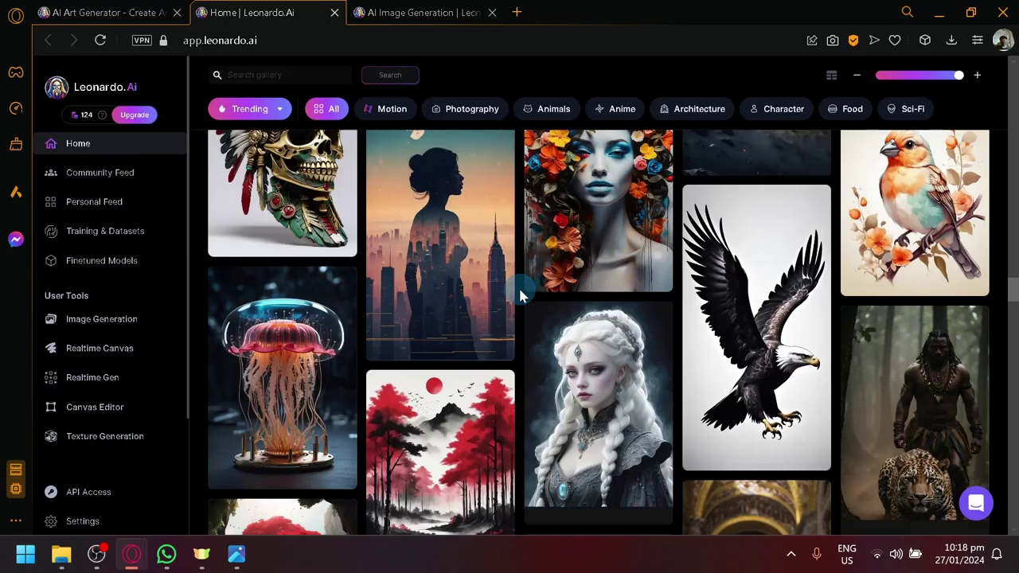
{"action": "scroll", "coordinate": [518, 295], "scroll_direction": "up", "scroll_amount": 3}
{"action": "scroll", "coordinate": [518, 295], "scroll_direction": "down", "scroll_amount": 15}
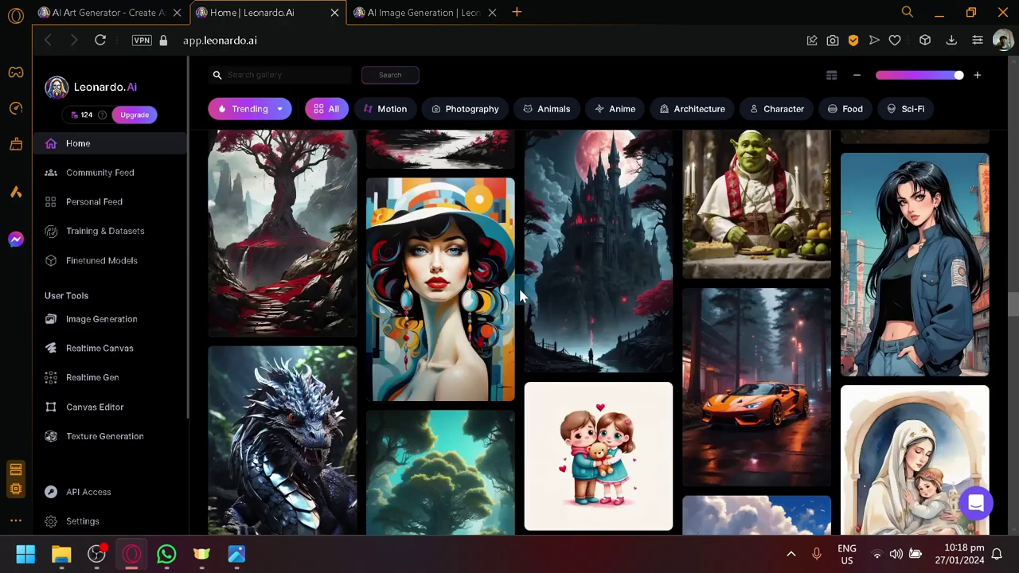
{"action": "scroll", "coordinate": [518, 295], "scroll_direction": "down", "scroll_amount": 4}
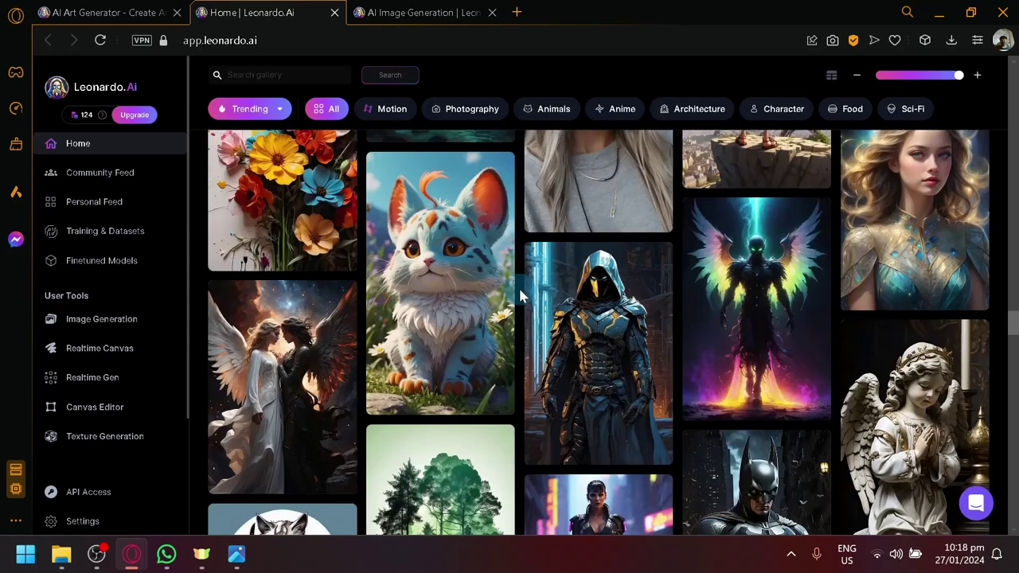
{"action": "scroll", "coordinate": [518, 295], "scroll_direction": "down", "scroll_amount": 3}
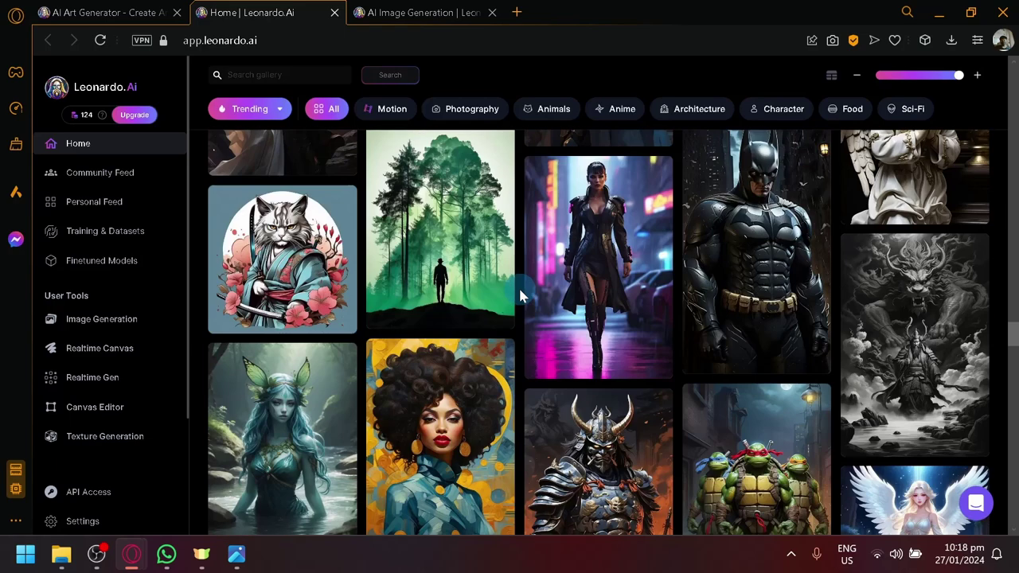
{"action": "scroll", "coordinate": [520, 296], "scroll_direction": "down", "scroll_amount": 3}
{"action": "scroll", "coordinate": [935, 298], "scroll_direction": "up", "scroll_amount": 2}
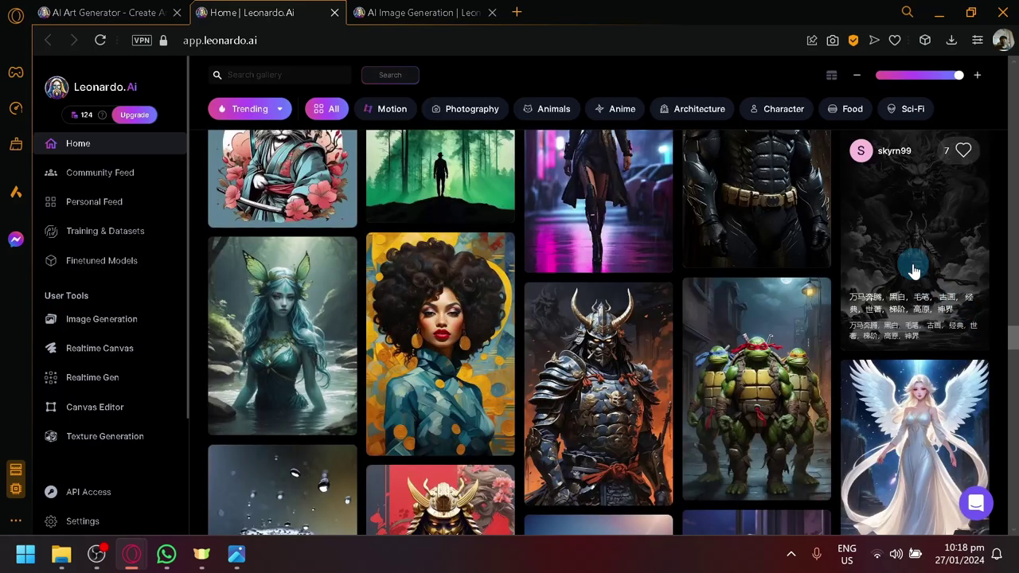
{"action": "left_click", "coordinate": [609, 364]}
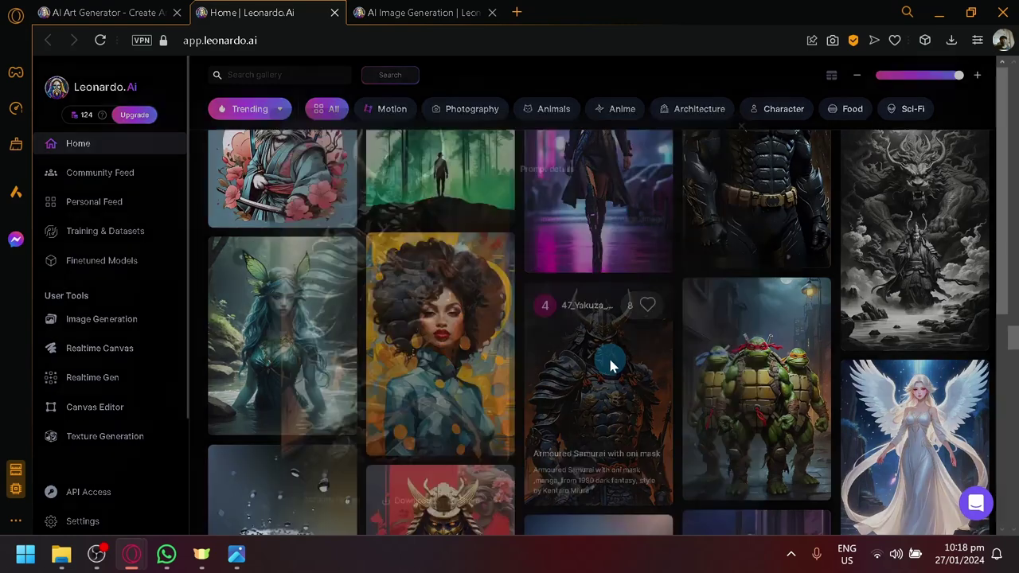
Step: On AI Image Generation, compare the generated samurai images against the reference portrait photo
{"action": "left_click", "coordinate": [422, 12]}
{"action": "scroll", "coordinate": [451, 330], "scroll_direction": "down", "scroll_amount": 3}
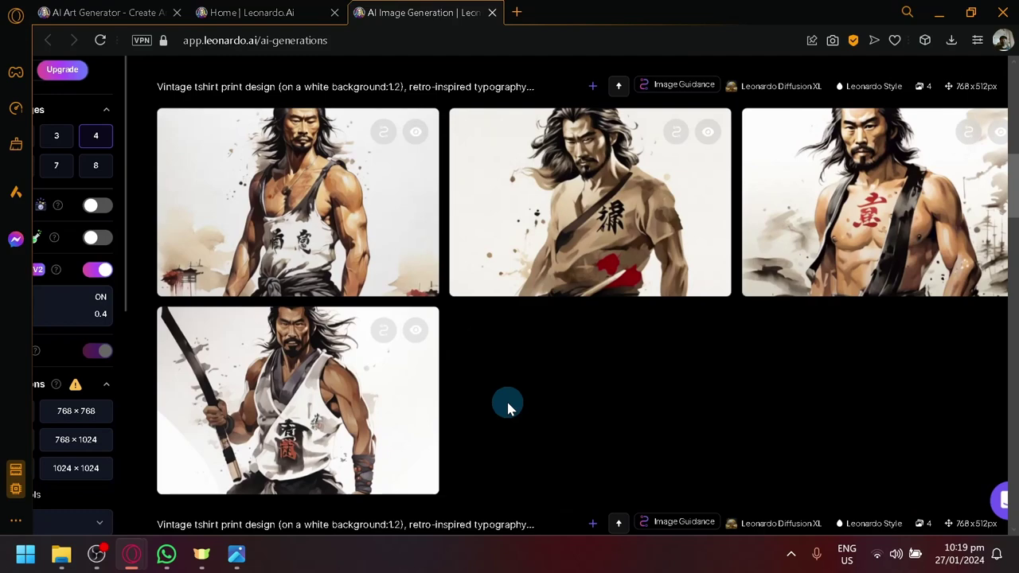
{"action": "scroll", "coordinate": [494, 286], "scroll_direction": "up", "scroll_amount": 1}
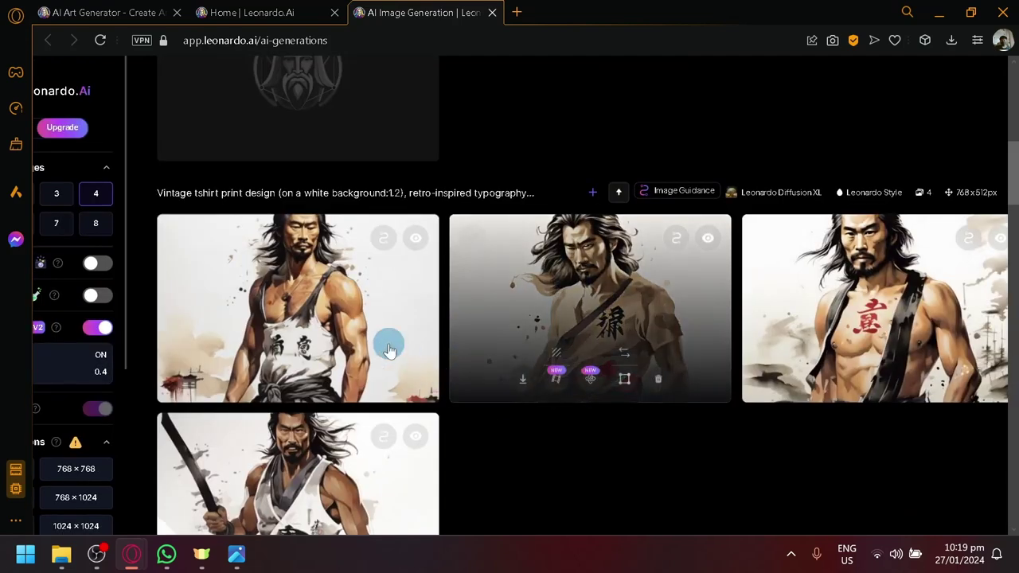
{"action": "scroll", "coordinate": [343, 311], "scroll_direction": "down", "scroll_amount": 3}
{"action": "scroll", "coordinate": [340, 306], "scroll_direction": "down", "scroll_amount": 3}
{"action": "scroll", "coordinate": [359, 350], "scroll_direction": "up", "scroll_amount": 4}
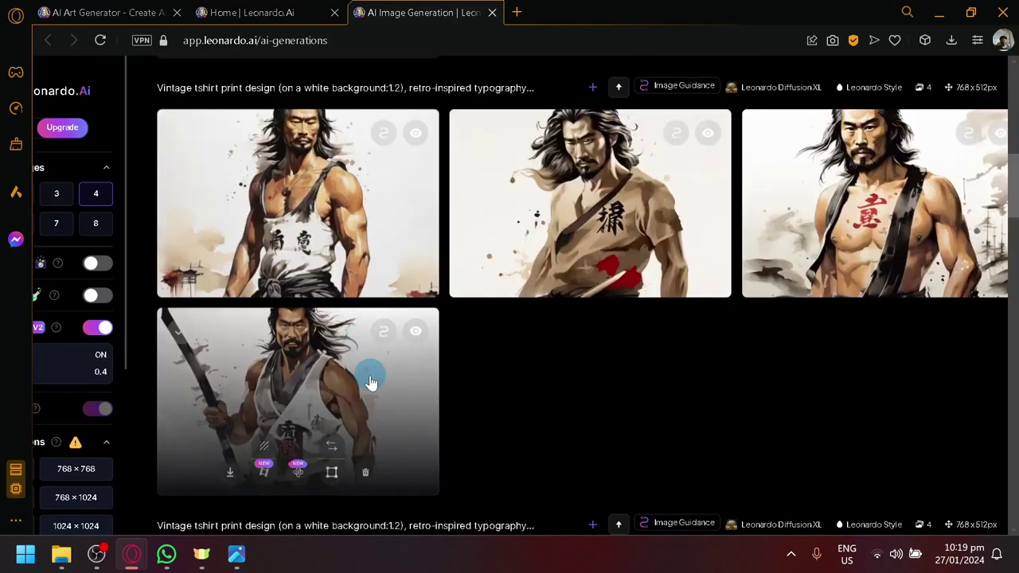
{"action": "left_click", "coordinate": [237, 555]}
{"action": "left_click", "coordinate": [232, 561]}
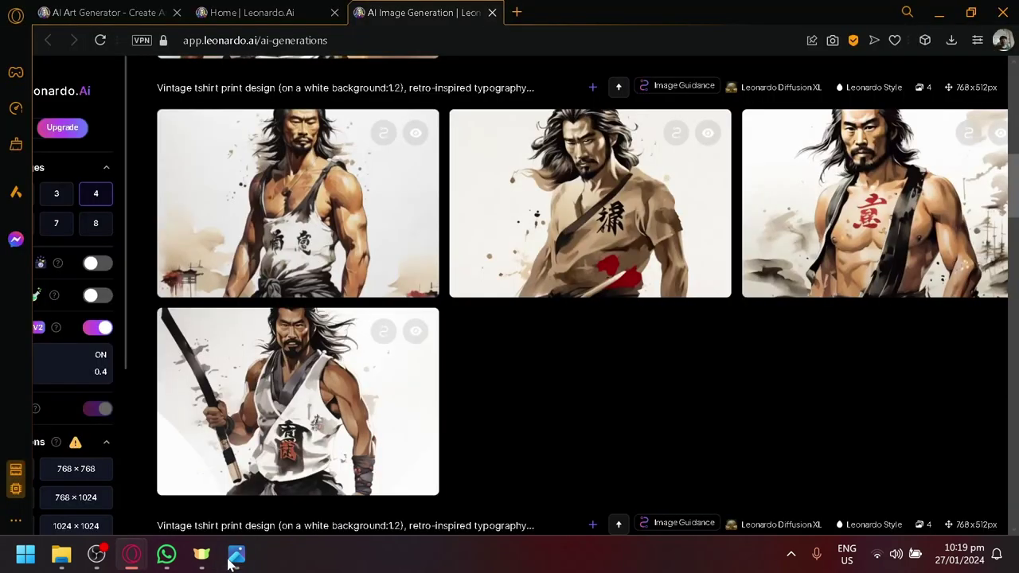
{"action": "left_click", "coordinate": [231, 561]}
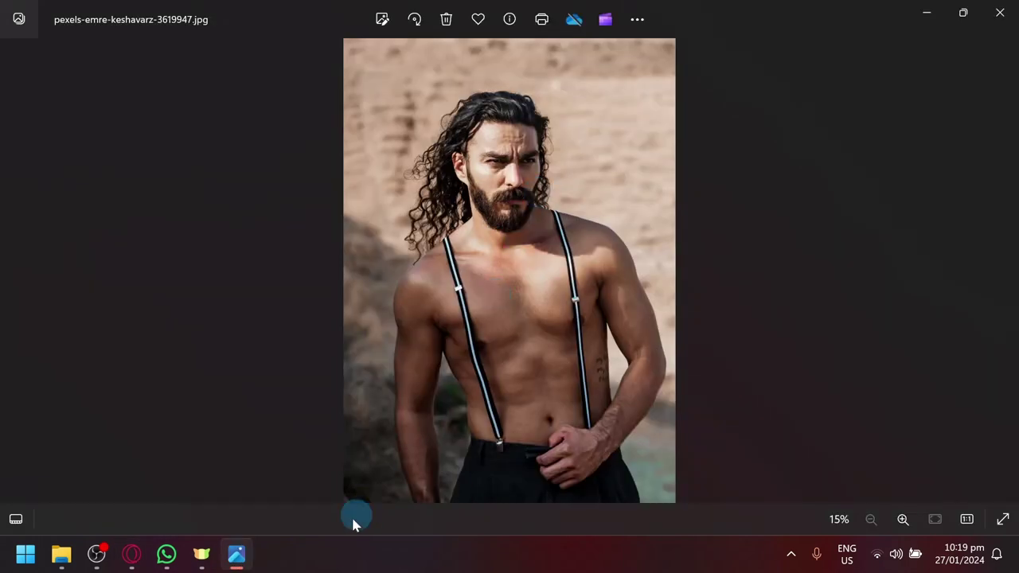
{"action": "left_click", "coordinate": [249, 558]}
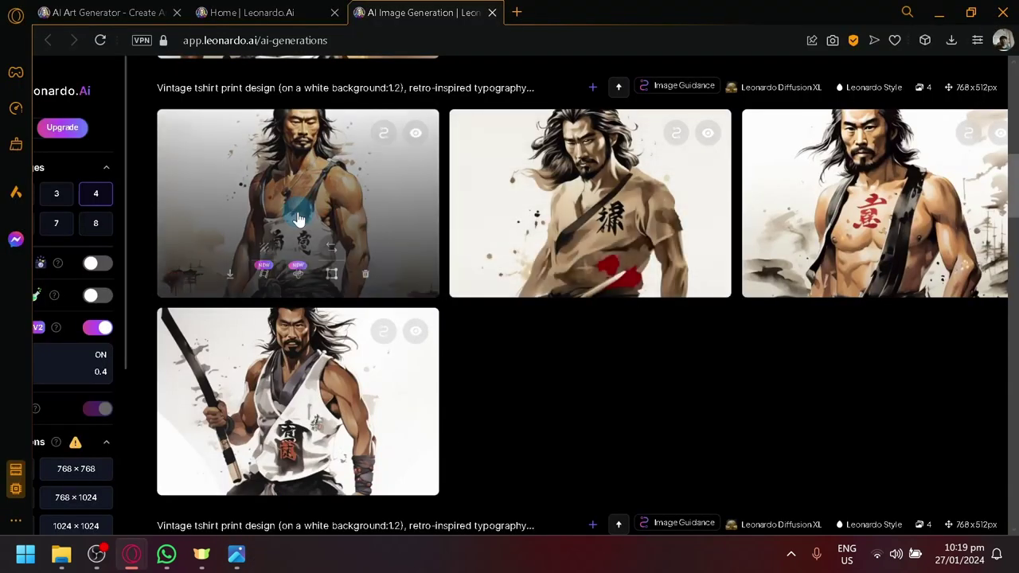
Step: Enlarge the first, third and fourth samurai images, comparing the fourth with the portrait photo
{"action": "left_click", "coordinate": [294, 284]}
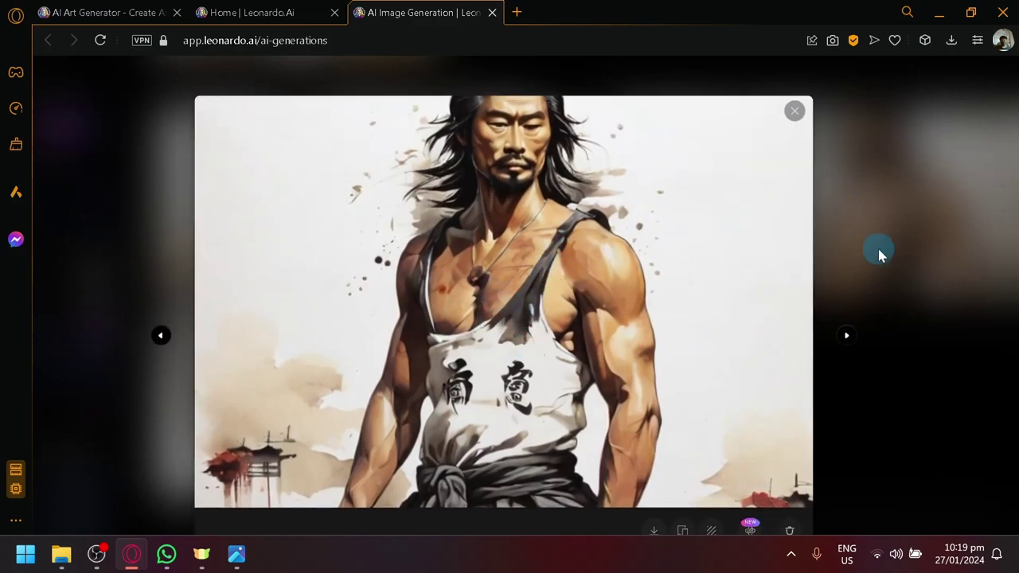
{"action": "left_click", "coordinate": [880, 253]}
{"action": "scroll", "coordinate": [855, 330], "scroll_direction": "down", "scroll_amount": 4}
{"action": "scroll", "coordinate": [546, 341], "scroll_direction": "up", "scroll_amount": 1}
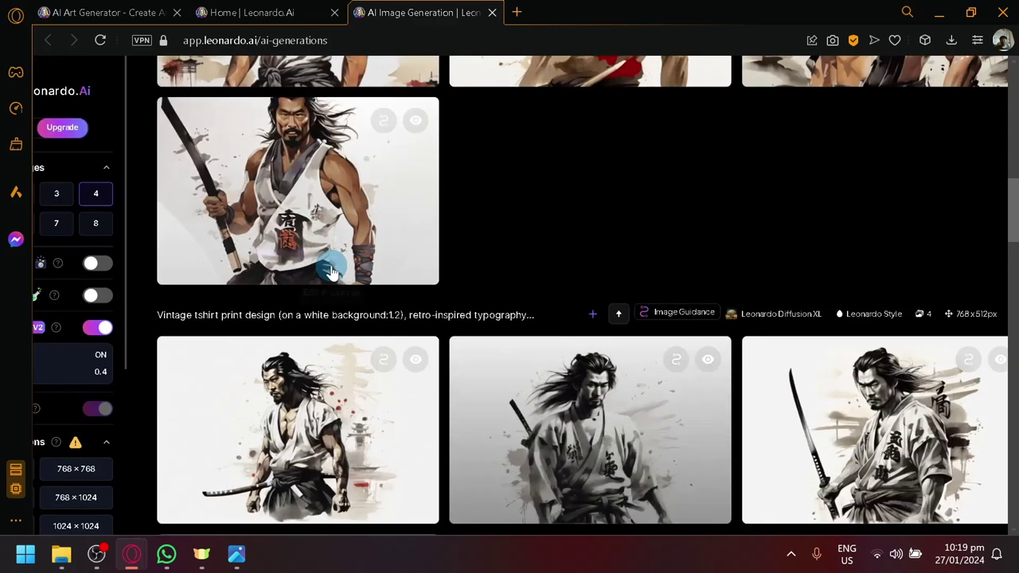
{"action": "scroll", "coordinate": [333, 273], "scroll_direction": "up", "scroll_amount": 4}
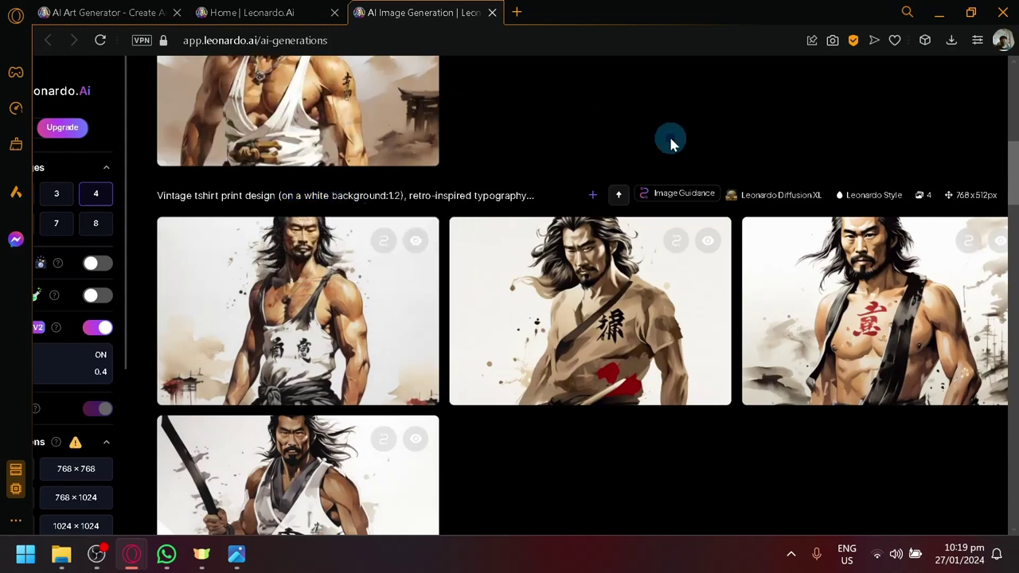
{"action": "scroll", "coordinate": [610, 345], "scroll_direction": "up", "scroll_amount": 5}
{"action": "scroll", "coordinate": [621, 405], "scroll_direction": "down", "scroll_amount": 1}
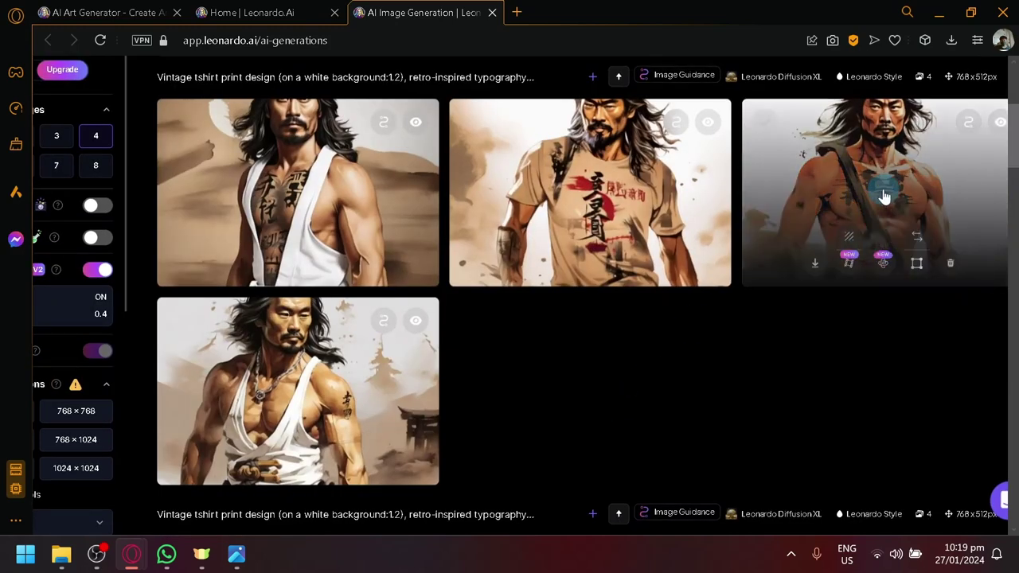
{"action": "left_click", "coordinate": [884, 195]}
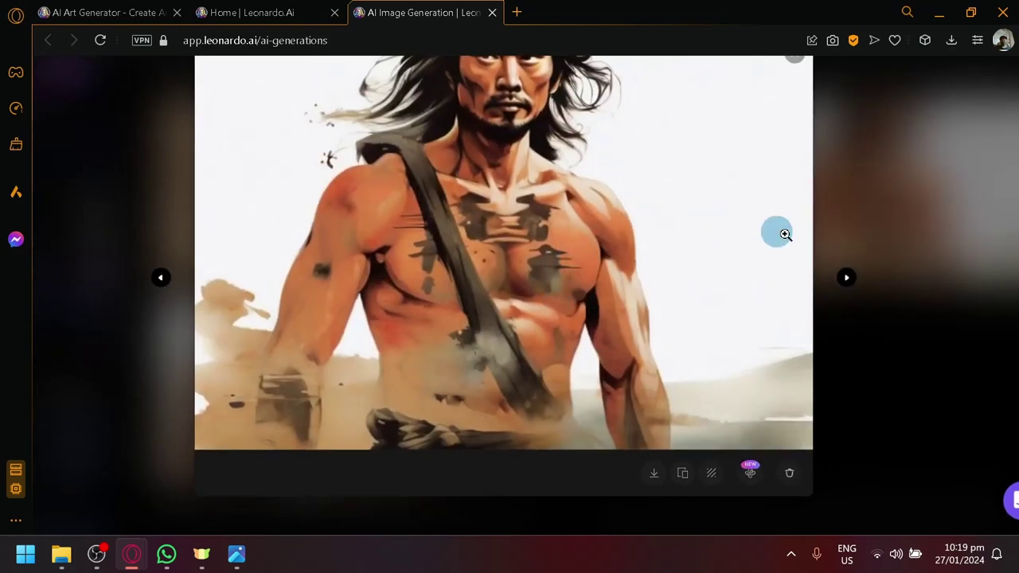
{"action": "left_click", "coordinate": [895, 227]}
{"action": "left_click", "coordinate": [339, 349]}
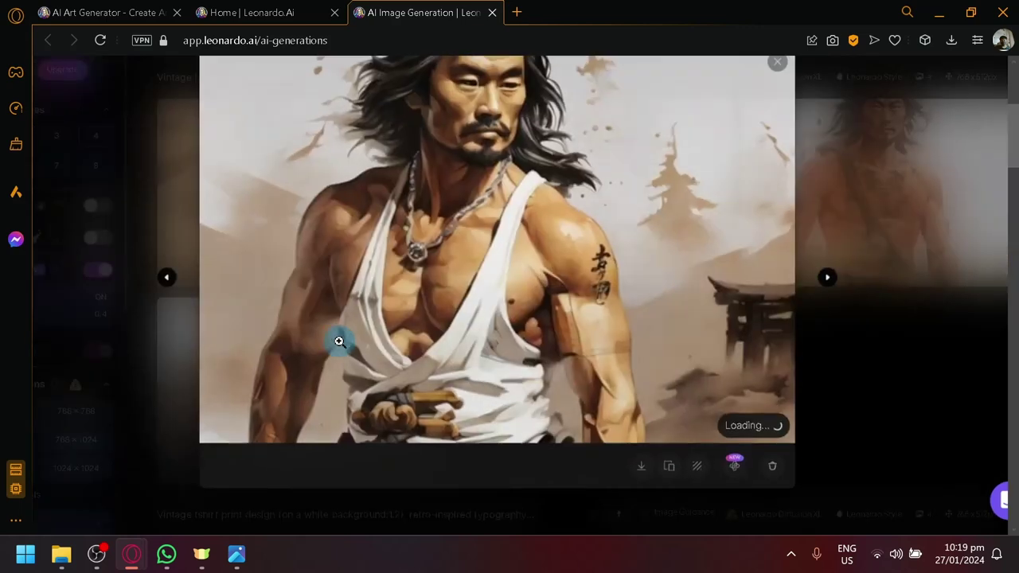
{"action": "key", "text": "alt+Tab"}
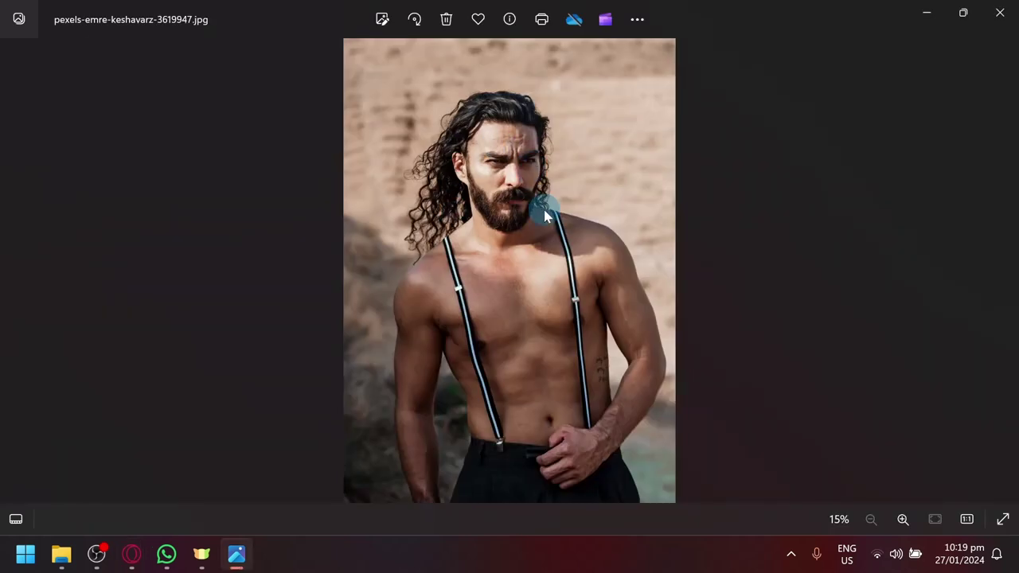
{"action": "key", "text": "alt+Tab"}
{"action": "left_click", "coordinate": [950, 438]}
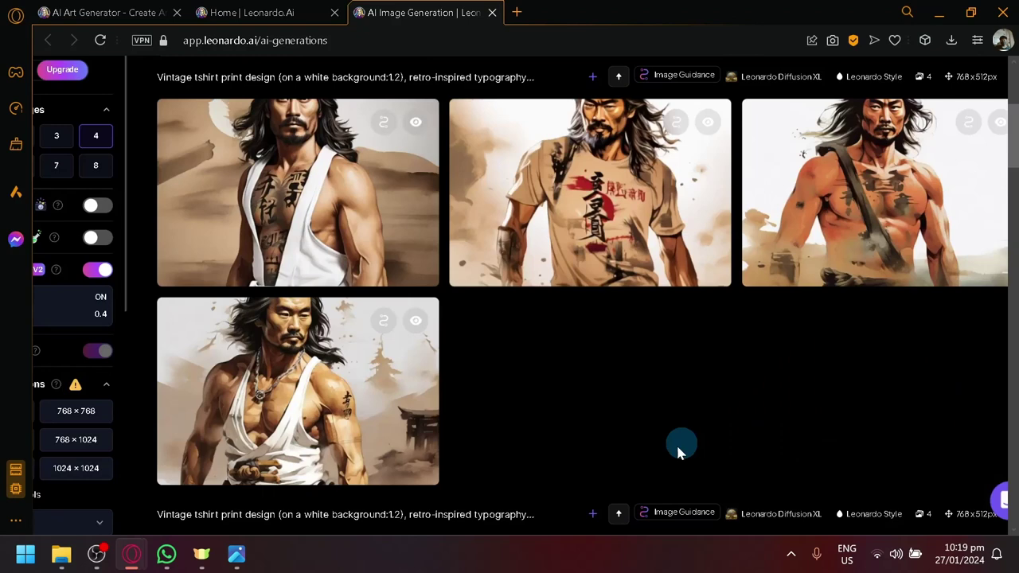
{"action": "scroll", "coordinate": [424, 396], "scroll_direction": "up", "scroll_amount": 3}
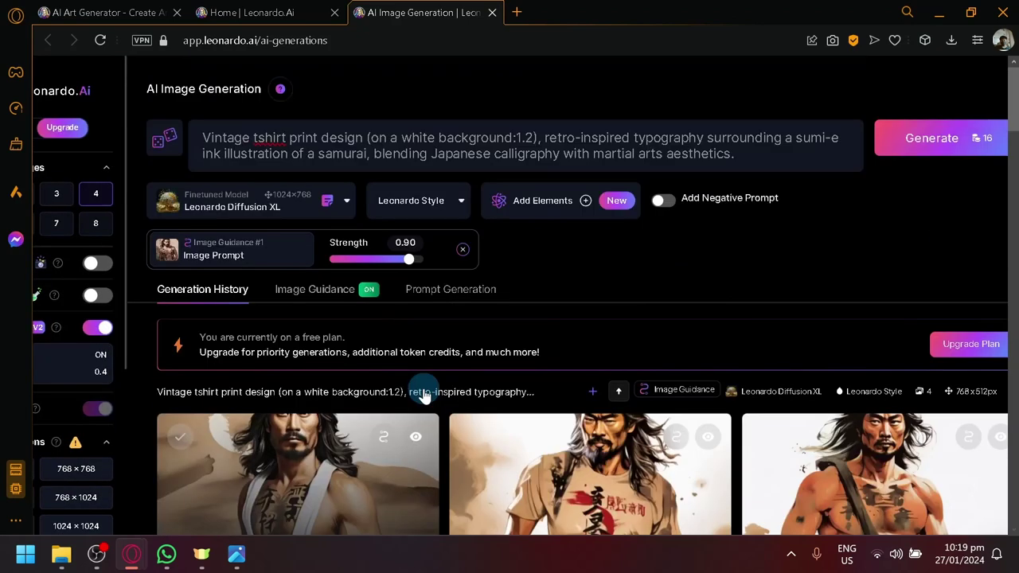
Step: Replace the t-shirt prompt with the copied oni-mask samurai prompt and generate
{"action": "left_click", "coordinate": [289, 9]}
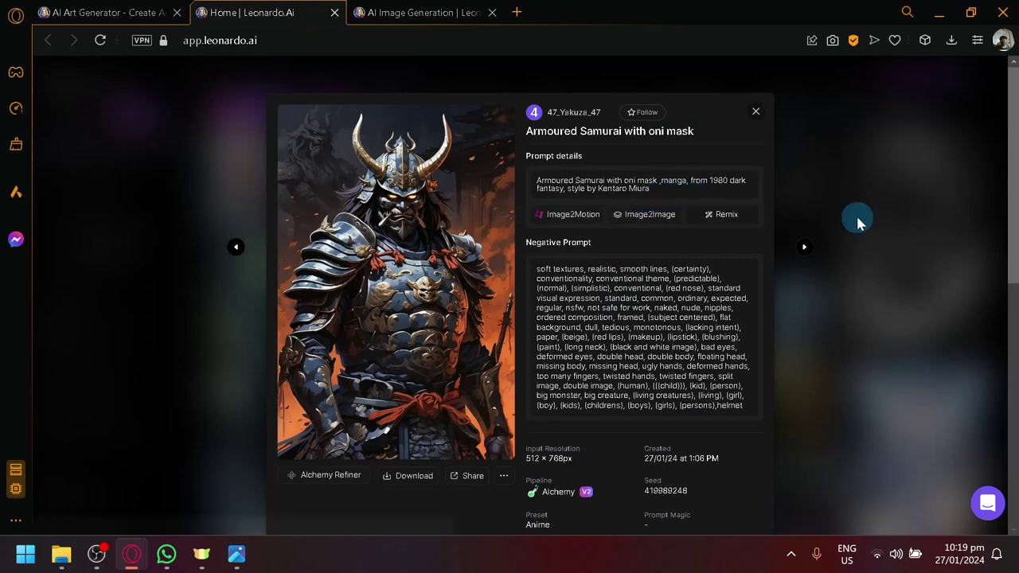
{"action": "triple_click", "coordinate": [674, 191]}
{"action": "key", "text": "ctrl+c"}
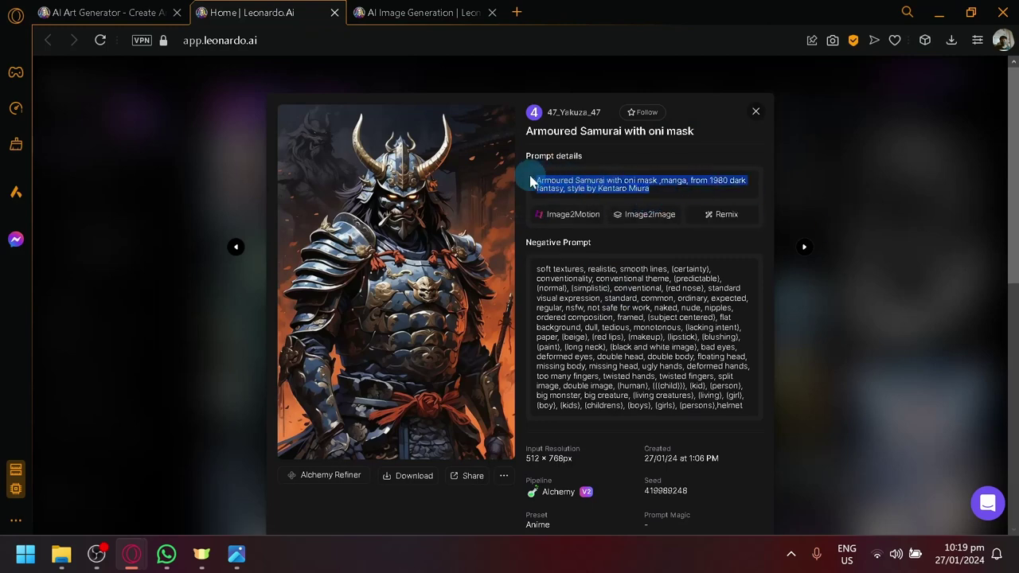
{"action": "left_click", "coordinate": [430, 13]}
{"action": "triple_click", "coordinate": [407, 136]}
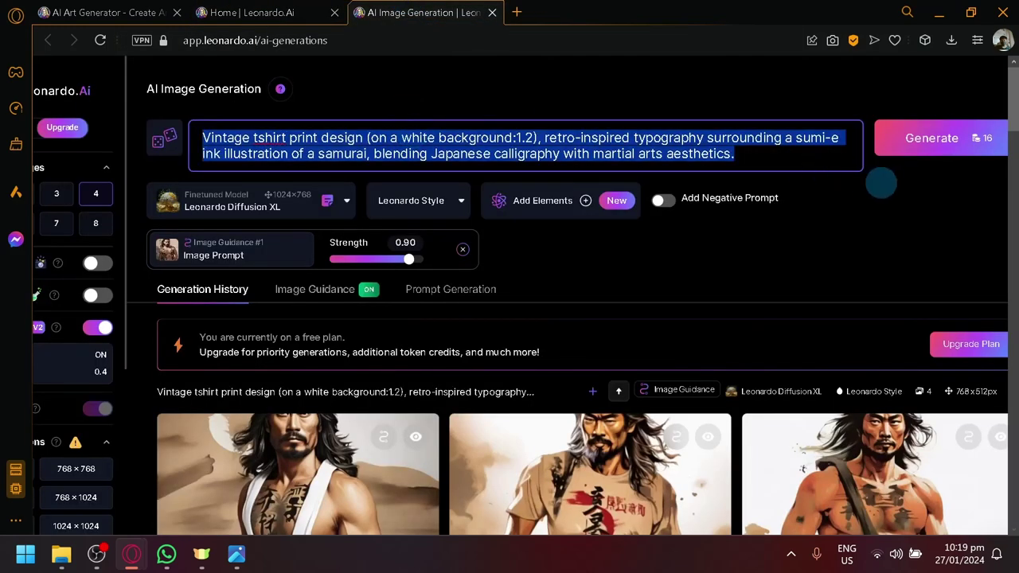
{"action": "key", "text": "ctrl+v"}
{"action": "left_click", "coordinate": [930, 140]}
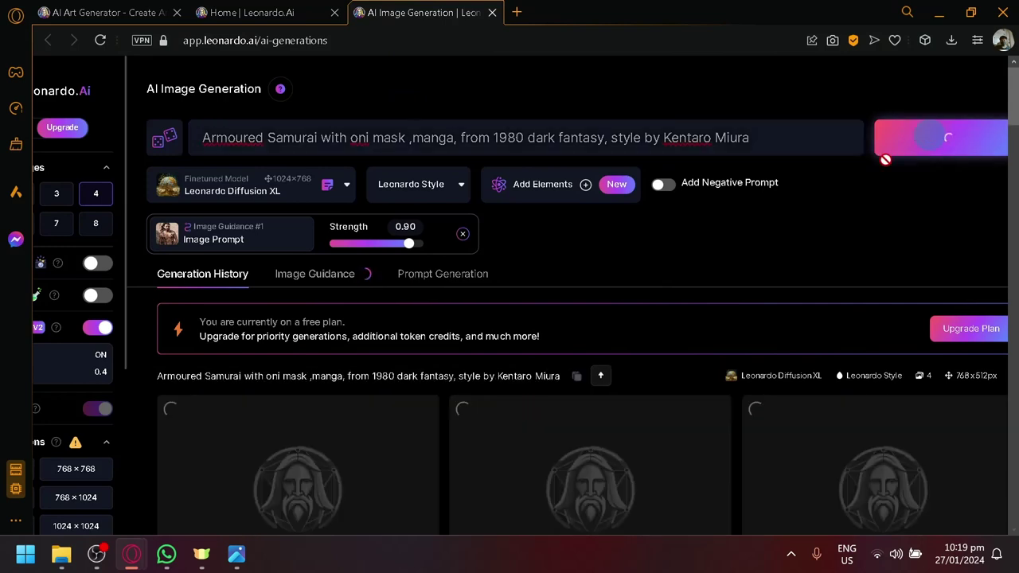
Step: Lower the Image Prompt strength to 0.42 and generate a single image
{"action": "left_click", "coordinate": [379, 253]}
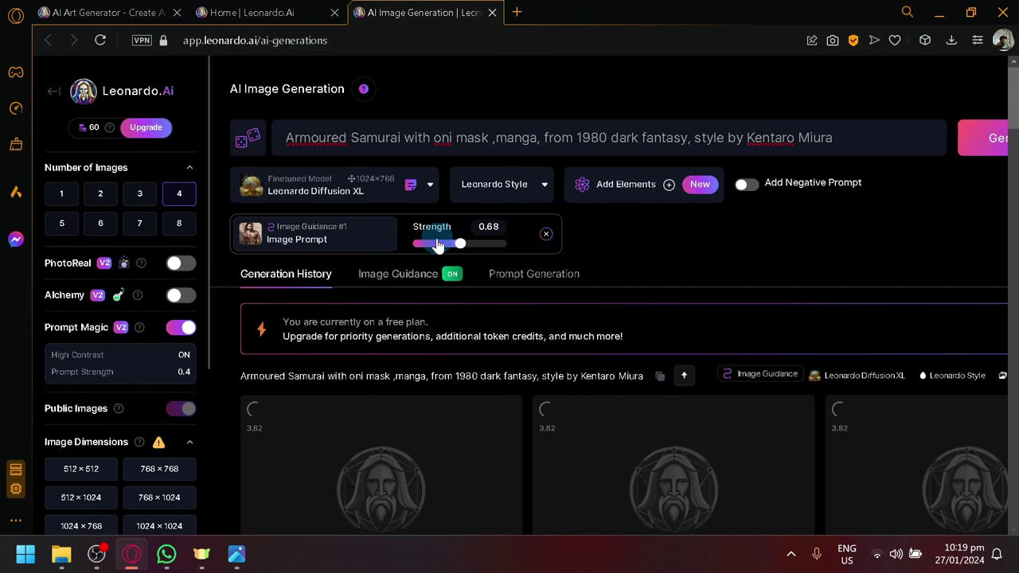
{"action": "left_click_drag", "start_coordinate": [438, 246], "coordinate": [423, 248]}
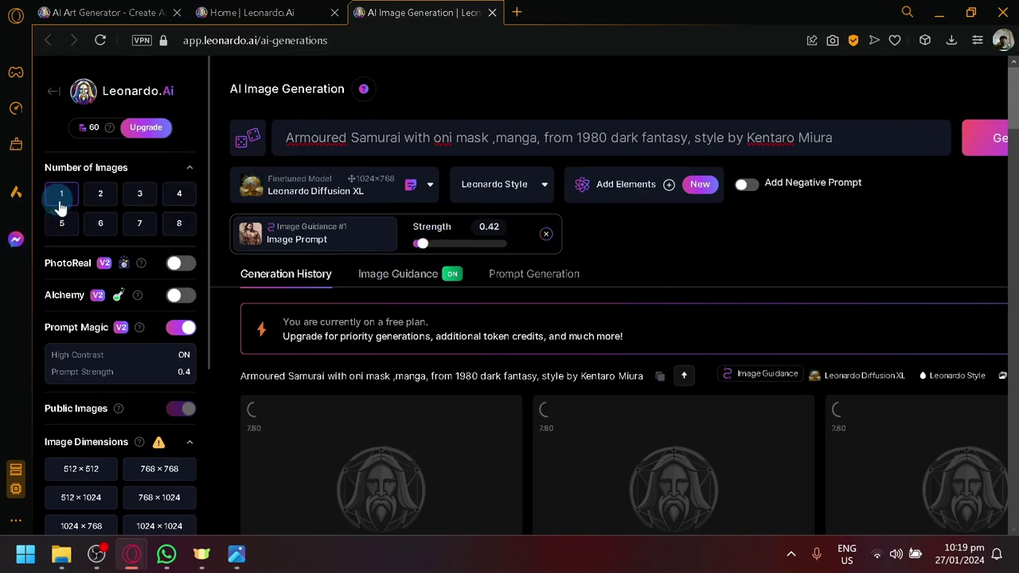
{"action": "left_click", "coordinate": [954, 141]}
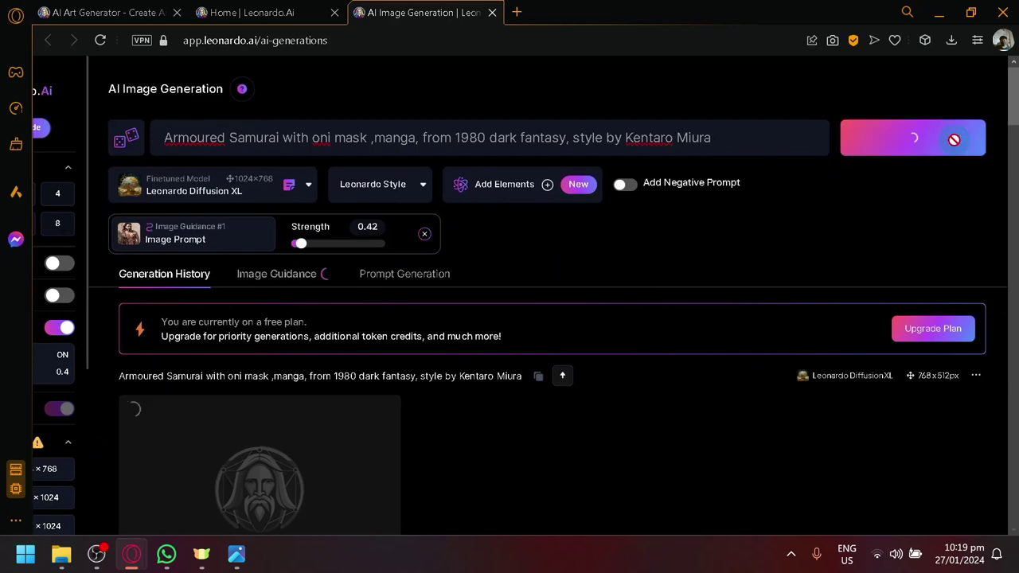
Step: Compare earlier samurai results with the reference portrait, ending on the four-image Armoured Samurai row
{"action": "scroll", "coordinate": [758, 243], "scroll_direction": "down", "scroll_amount": 6}
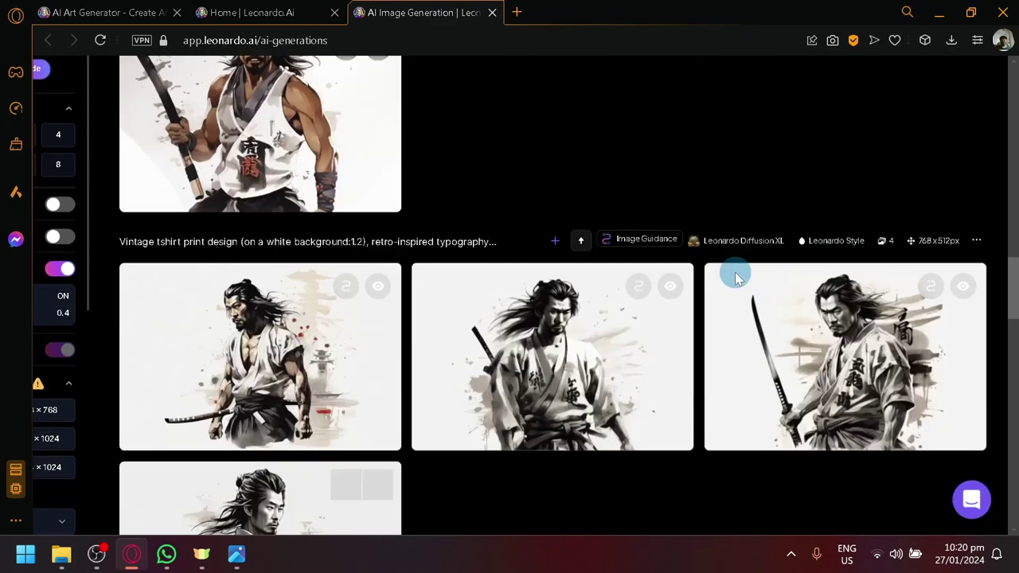
{"action": "scroll", "coordinate": [704, 253], "scroll_direction": "down", "scroll_amount": 1}
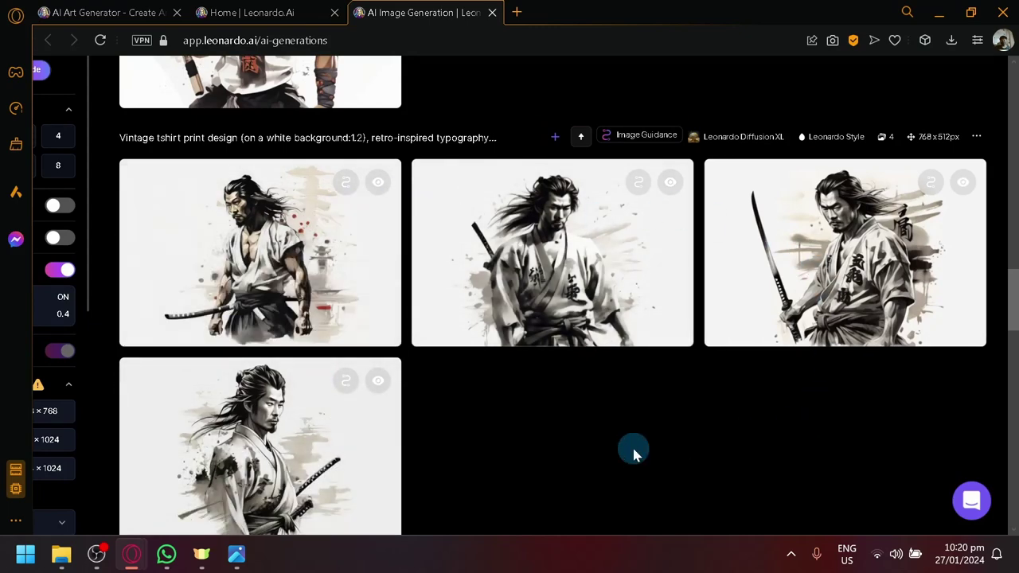
{"action": "scroll", "coordinate": [597, 465], "scroll_direction": "down", "scroll_amount": 1}
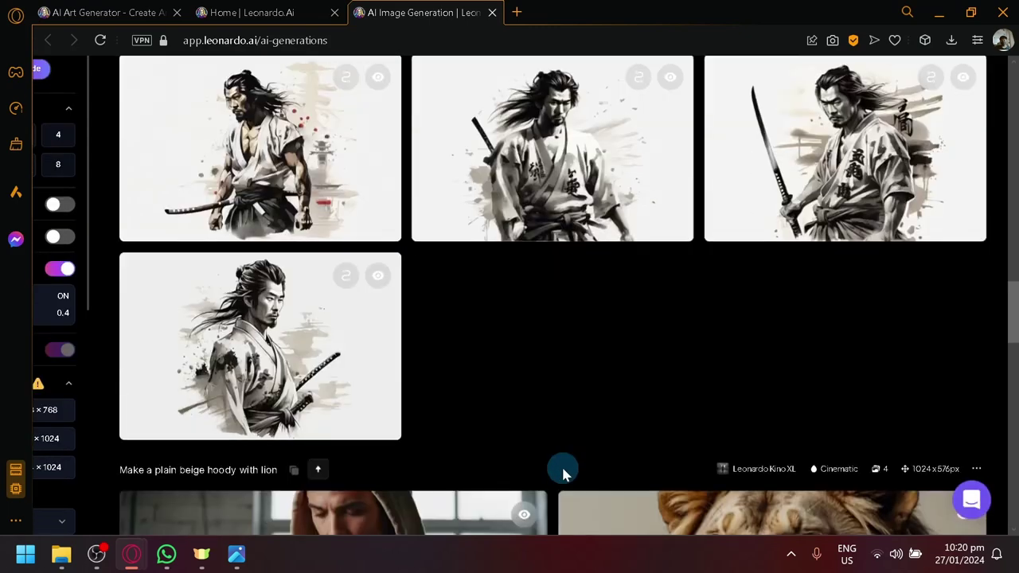
{"action": "scroll", "coordinate": [541, 430], "scroll_direction": "up", "scroll_amount": 6}
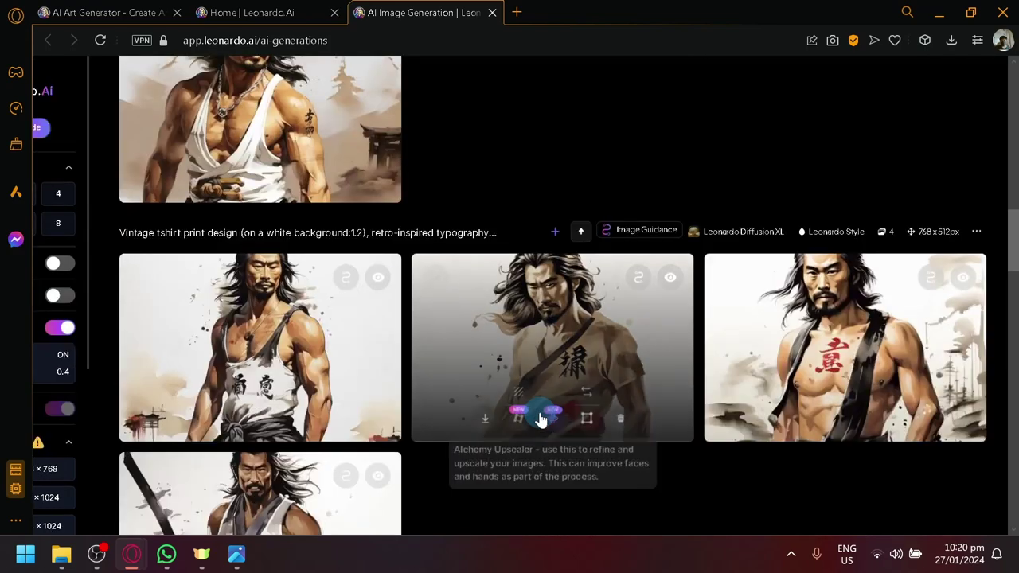
{"action": "scroll", "coordinate": [446, 318], "scroll_direction": "down", "scroll_amount": 1}
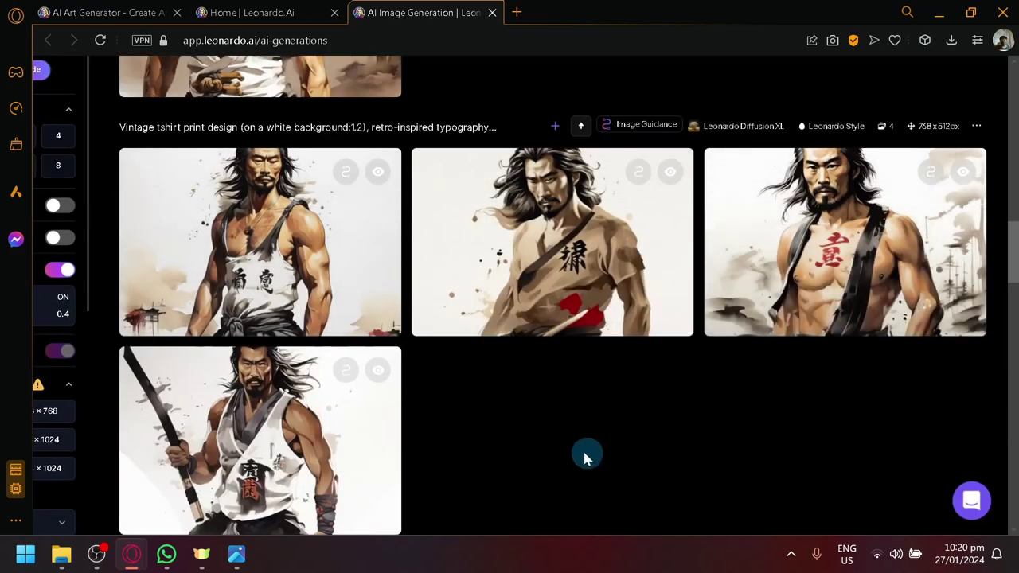
{"action": "left_click", "coordinate": [234, 555]}
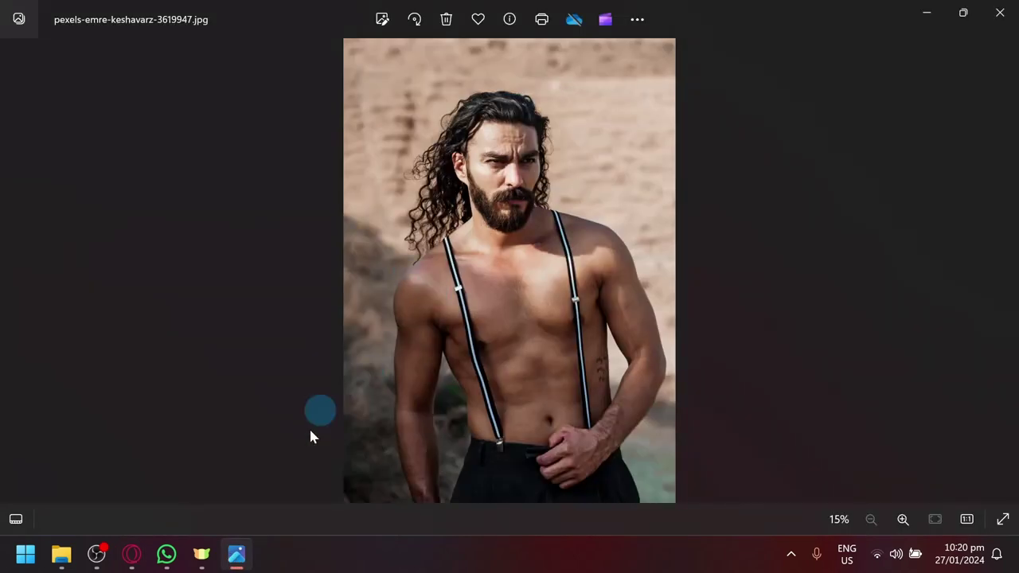
{"action": "key", "text": "alt+Tab"}
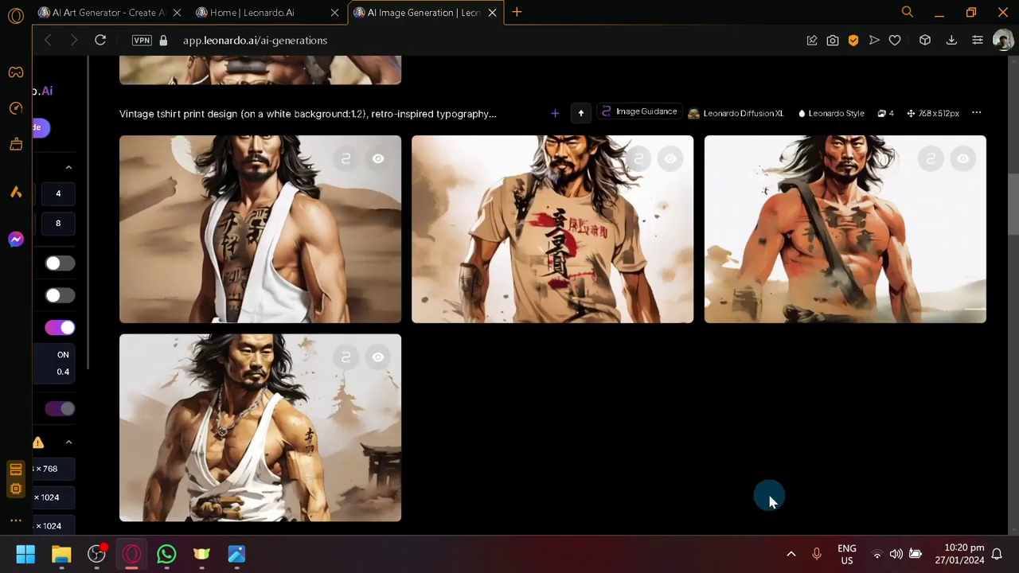
{"action": "scroll", "coordinate": [346, 239], "scroll_direction": "down", "scroll_amount": 2}
{"action": "scroll", "coordinate": [739, 291], "scroll_direction": "up", "scroll_amount": 2}
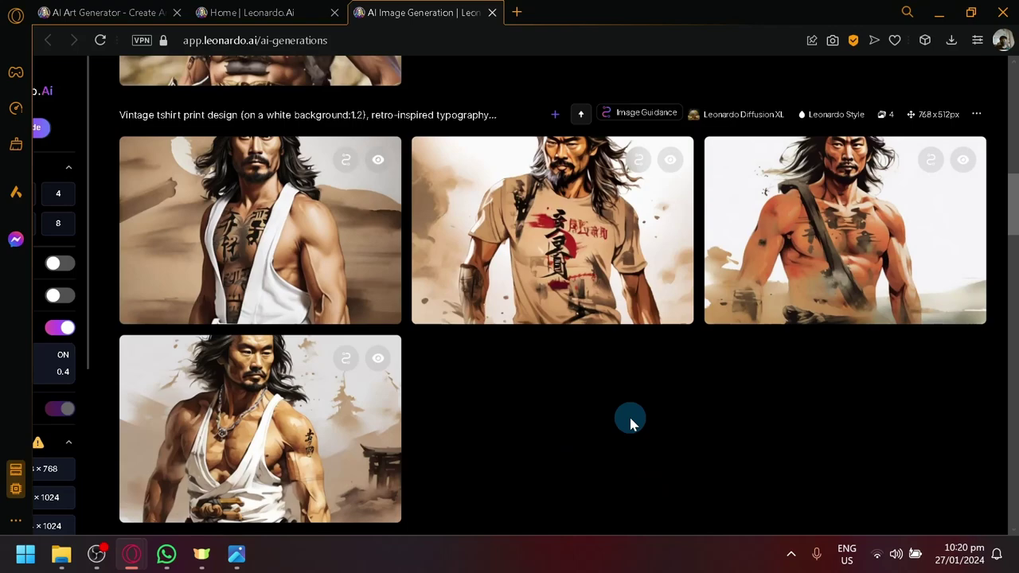
{"action": "scroll", "coordinate": [629, 423], "scroll_direction": "down", "scroll_amount": 5}
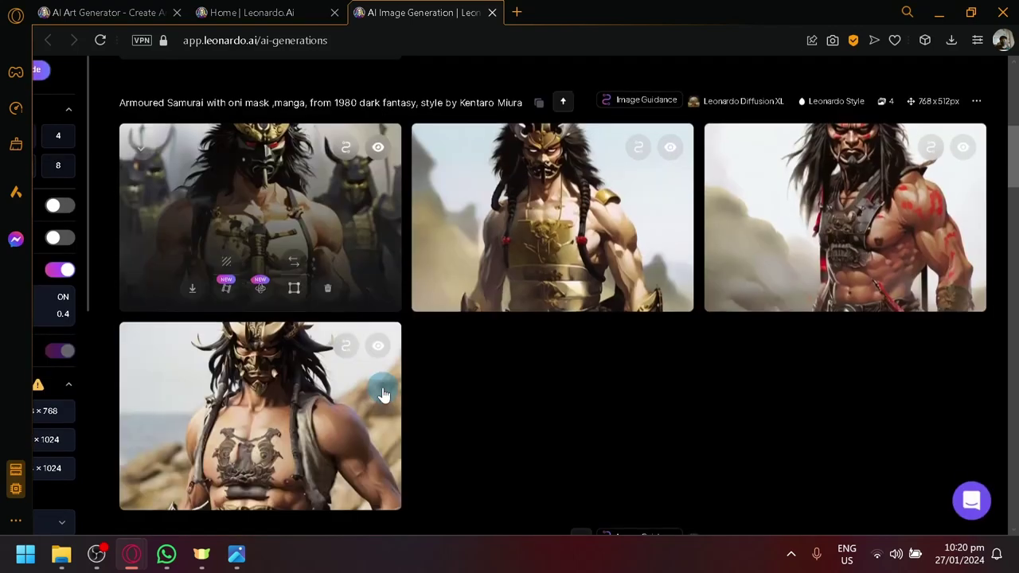
{"action": "left_click", "coordinate": [274, 413]}
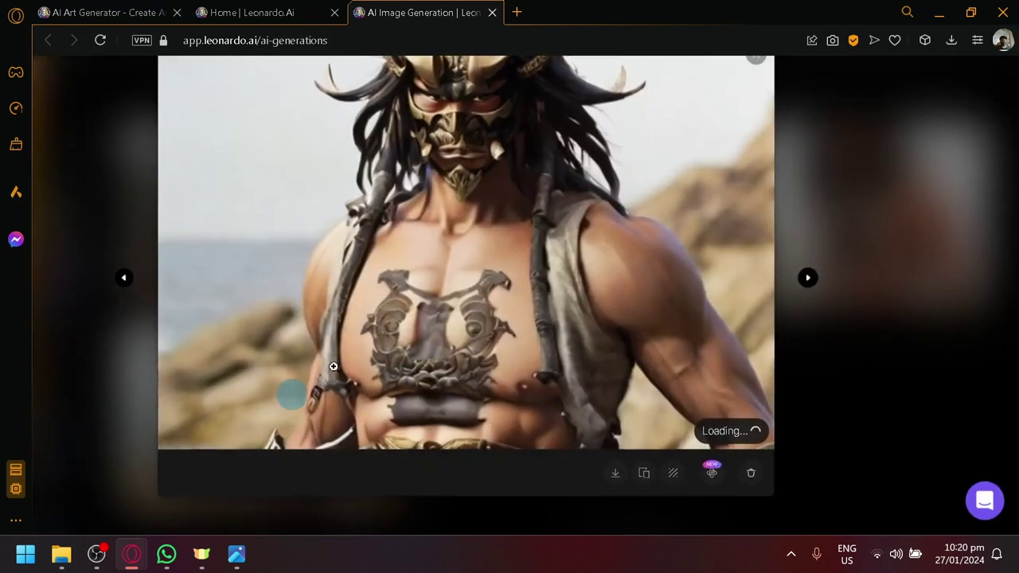
{"action": "left_click", "coordinate": [247, 12]}
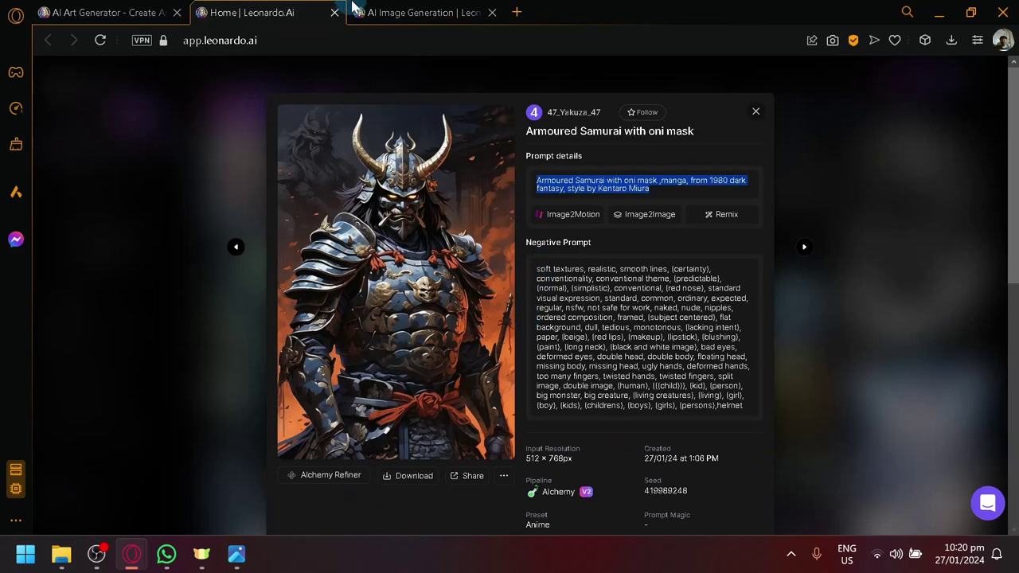
{"action": "left_click", "coordinate": [410, 12]}
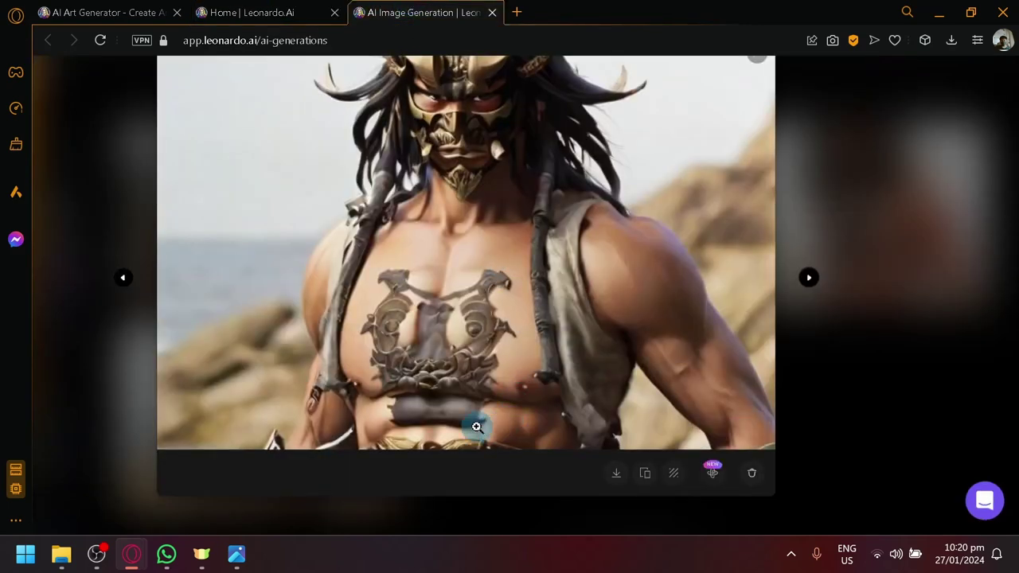
{"action": "left_click", "coordinate": [237, 557]}
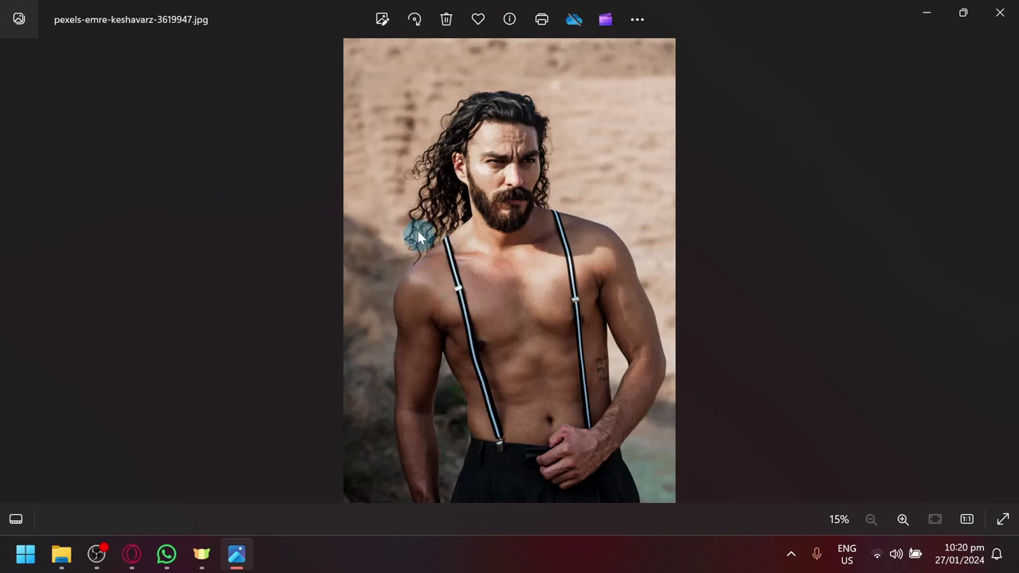
{"action": "left_click", "coordinate": [243, 561]}
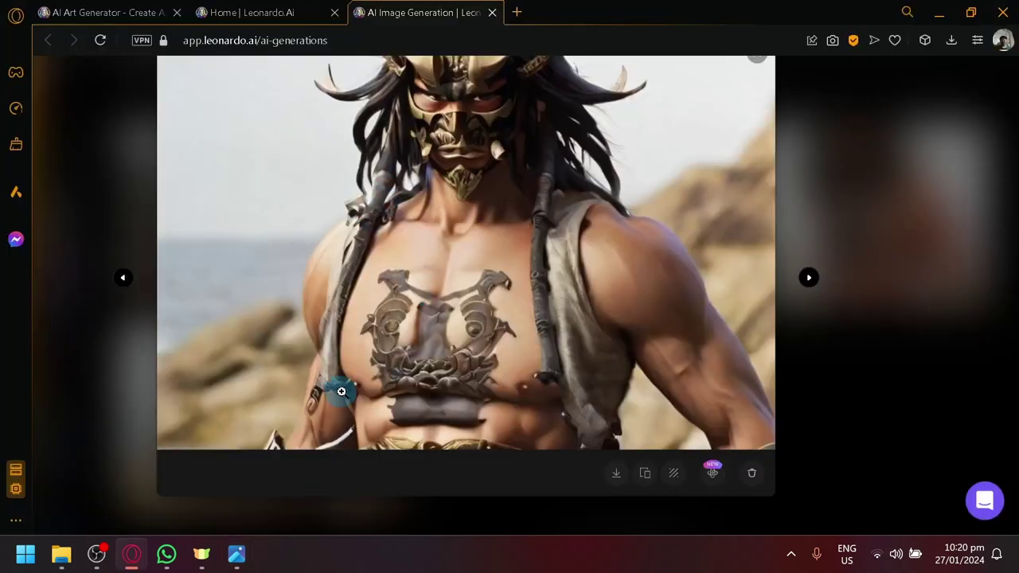
{"action": "left_click", "coordinate": [844, 247]}
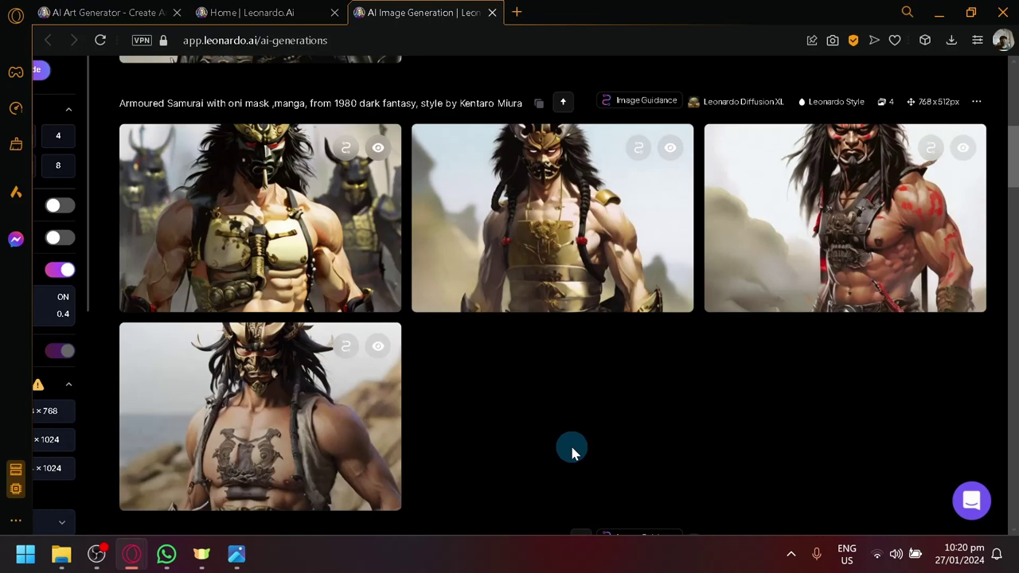
{"action": "scroll", "coordinate": [605, 470], "scroll_direction": "up", "scroll_amount": 1}
{"action": "mouse_move", "coordinate": [581, 376]}
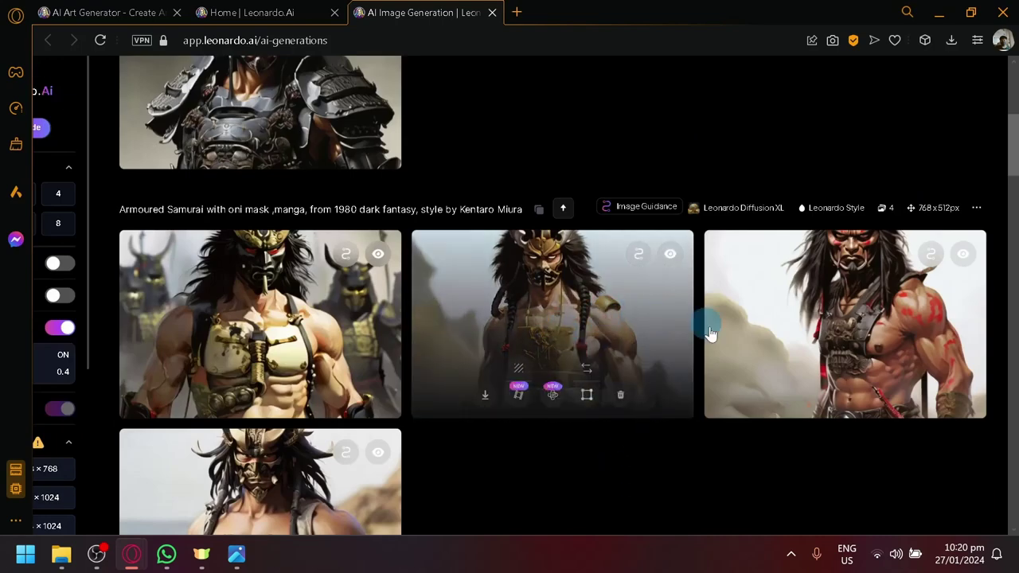
{"action": "scroll", "coordinate": [693, 335], "scroll_direction": "up", "scroll_amount": 3}
{"action": "left_click", "coordinate": [336, 391]}
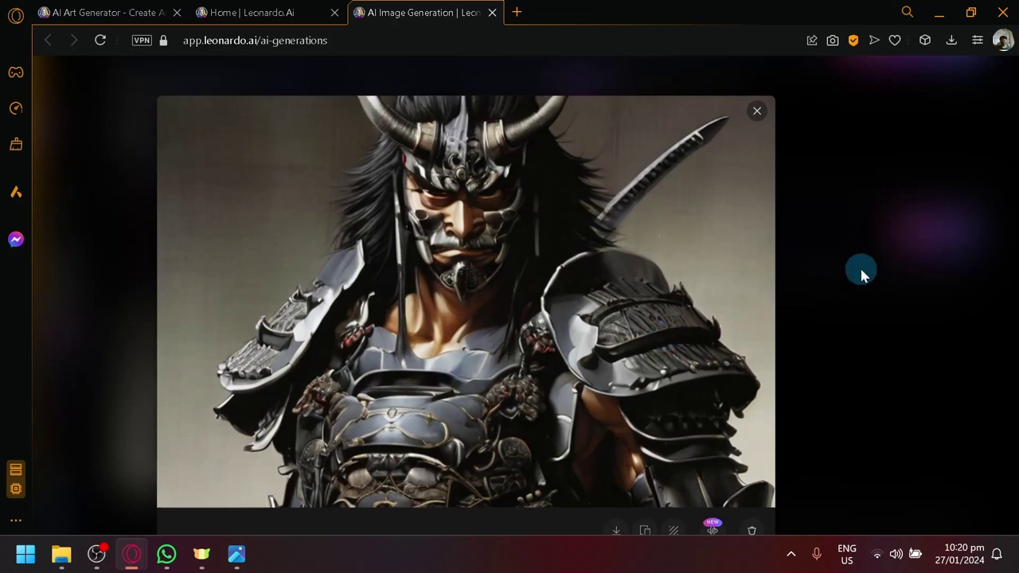
{"action": "left_click", "coordinate": [758, 112]}
{"action": "scroll", "coordinate": [542, 310], "scroll_direction": "down", "scroll_amount": 3}
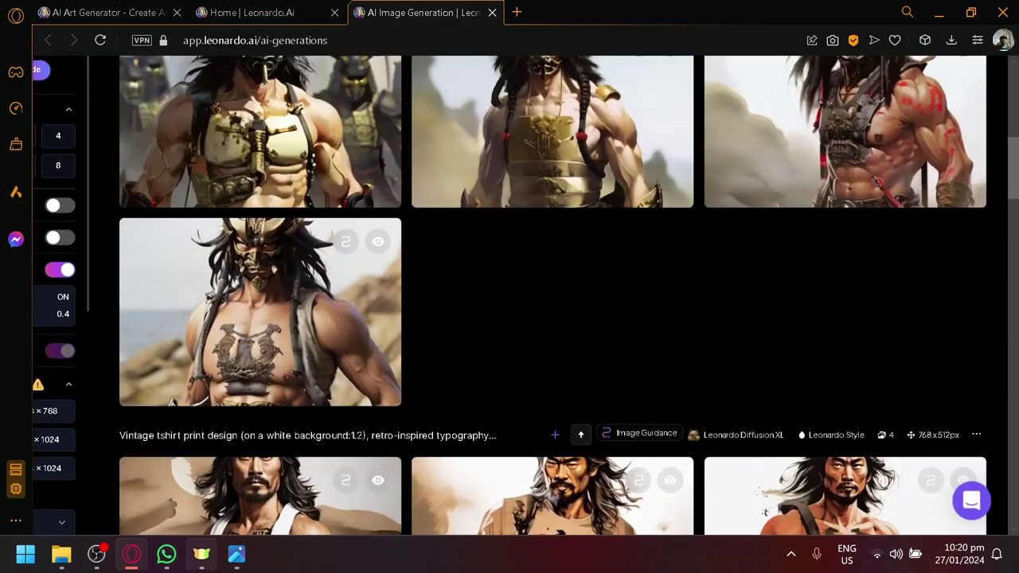
{"action": "left_click", "coordinate": [237, 556]}
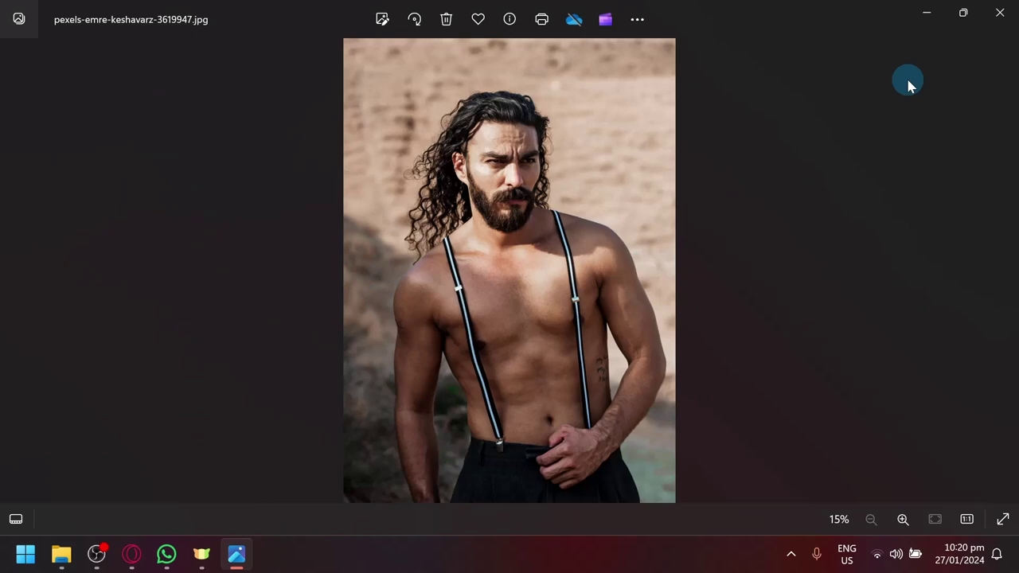
{"action": "key", "text": "alt+Tab"}
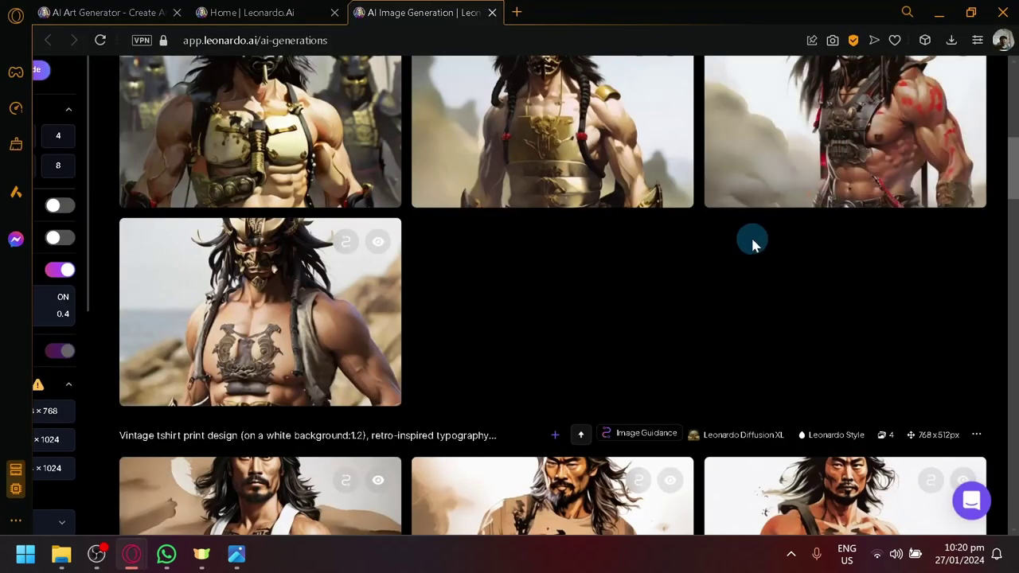
Step: Scroll up to the prompt area, confirming the newest result used Image Prompt 0.42
{"action": "scroll", "coordinate": [751, 239], "scroll_direction": "up", "scroll_amount": 6}
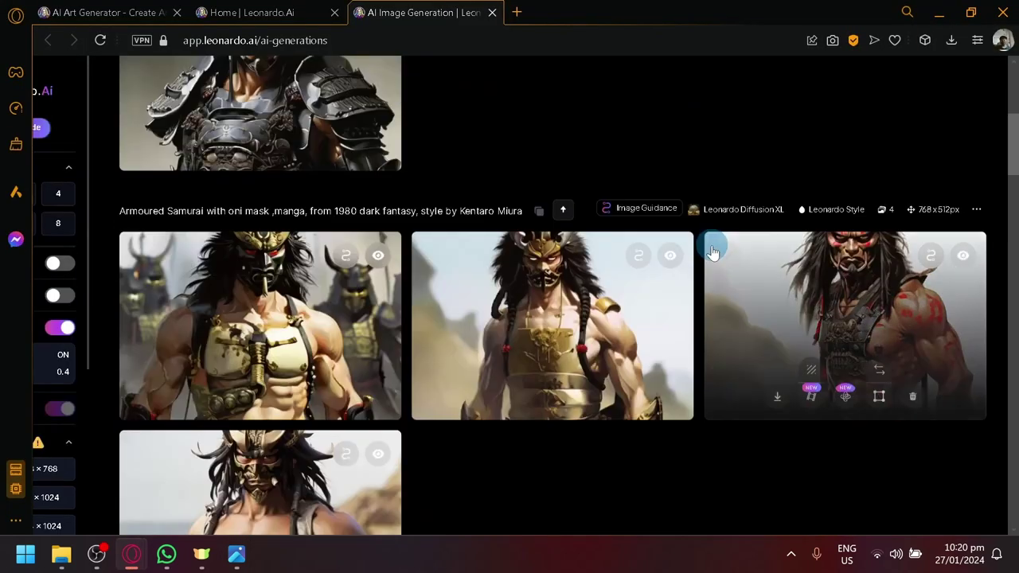
{"action": "scroll", "coordinate": [680, 276], "scroll_direction": "up", "scroll_amount": 2}
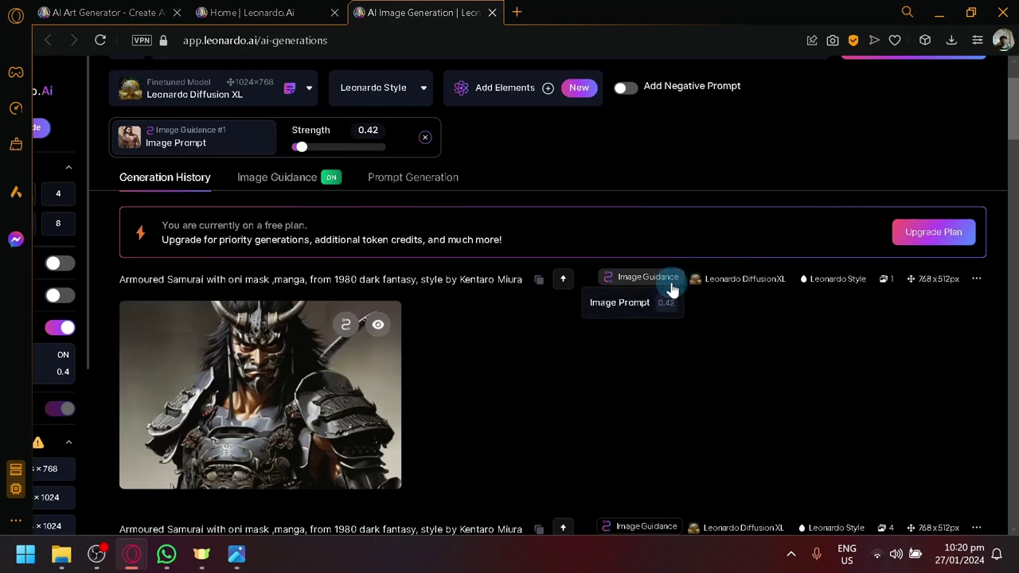
{"action": "scroll", "coordinate": [671, 288], "scroll_direction": "up", "scroll_amount": 2}
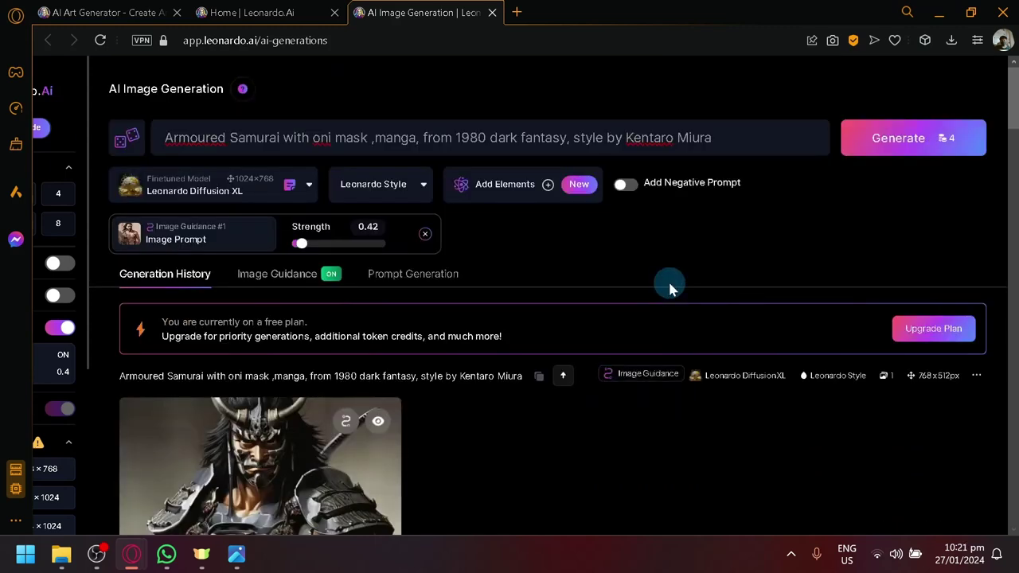